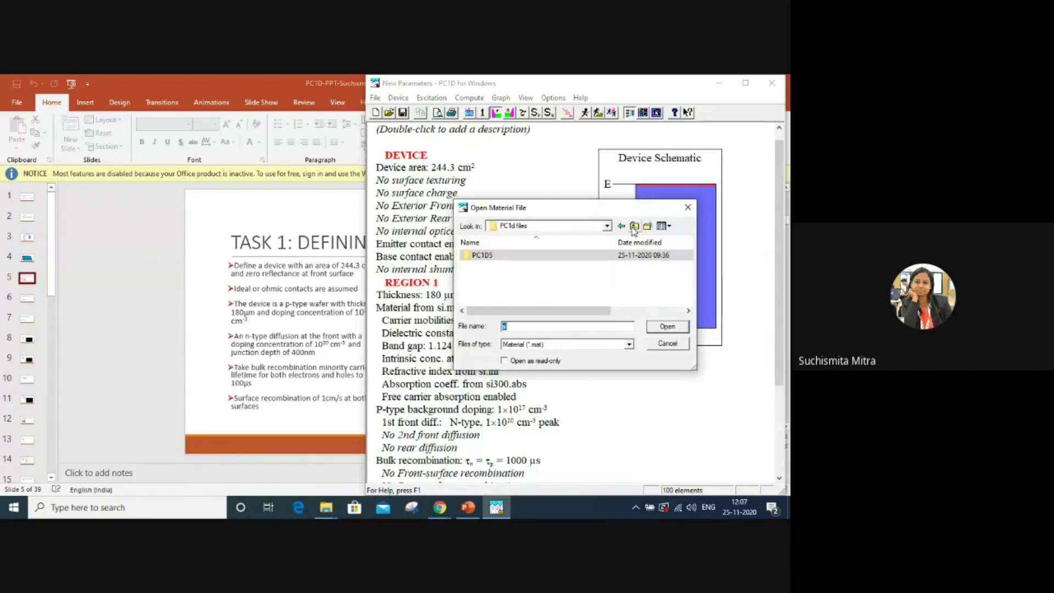
# Browse the material files in the PC1D5 folder inside PC1d files, and close the dialog without loading one
pyautogui.doubleClick(586, 256)
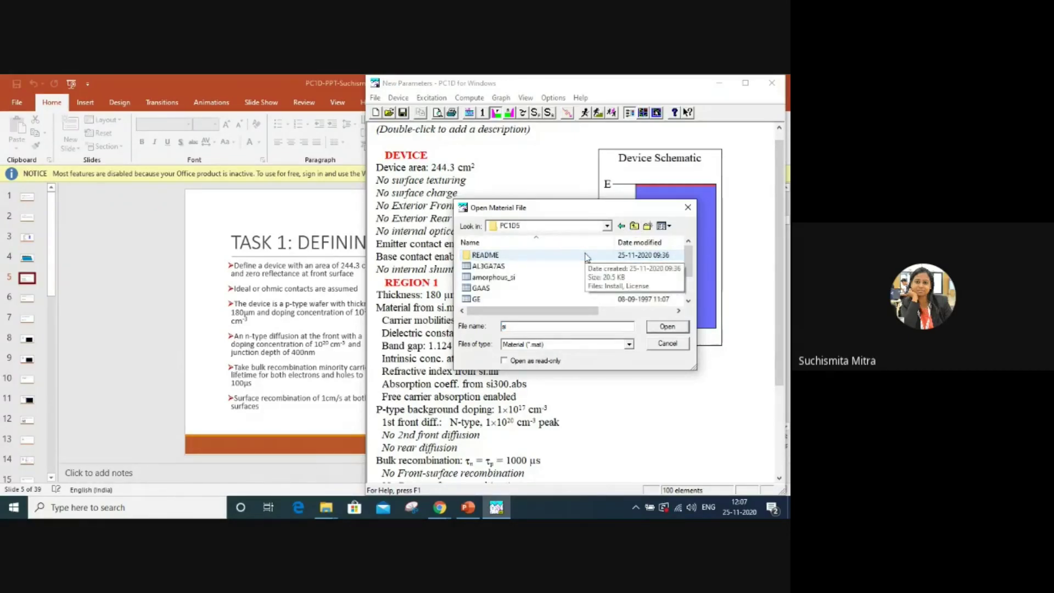
pyautogui.moveTo(687, 261); pyautogui.dragTo(685, 285)
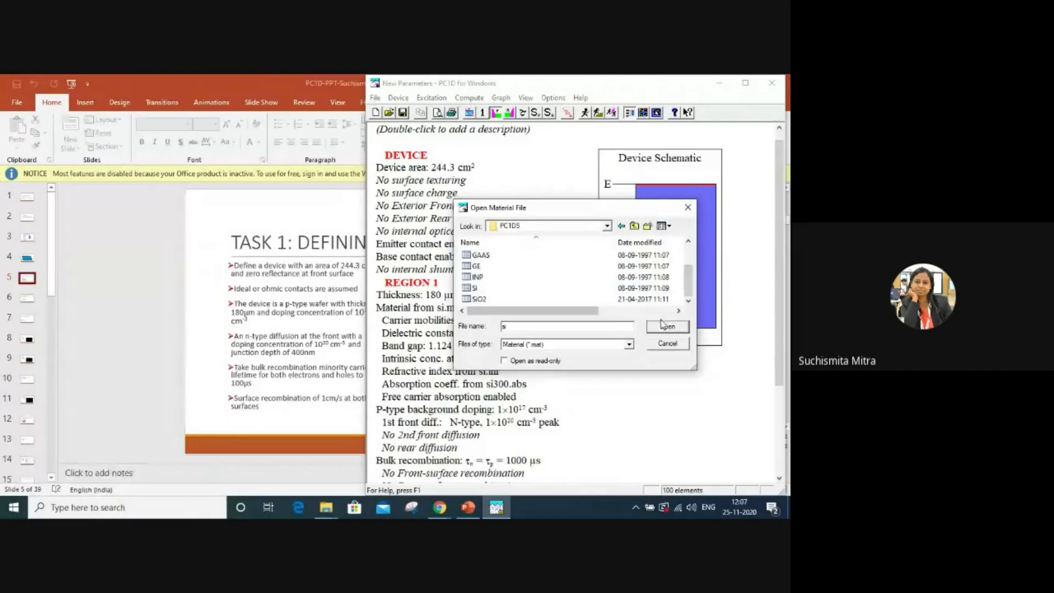
pyautogui.click(634, 227)
pyautogui.click(635, 227)
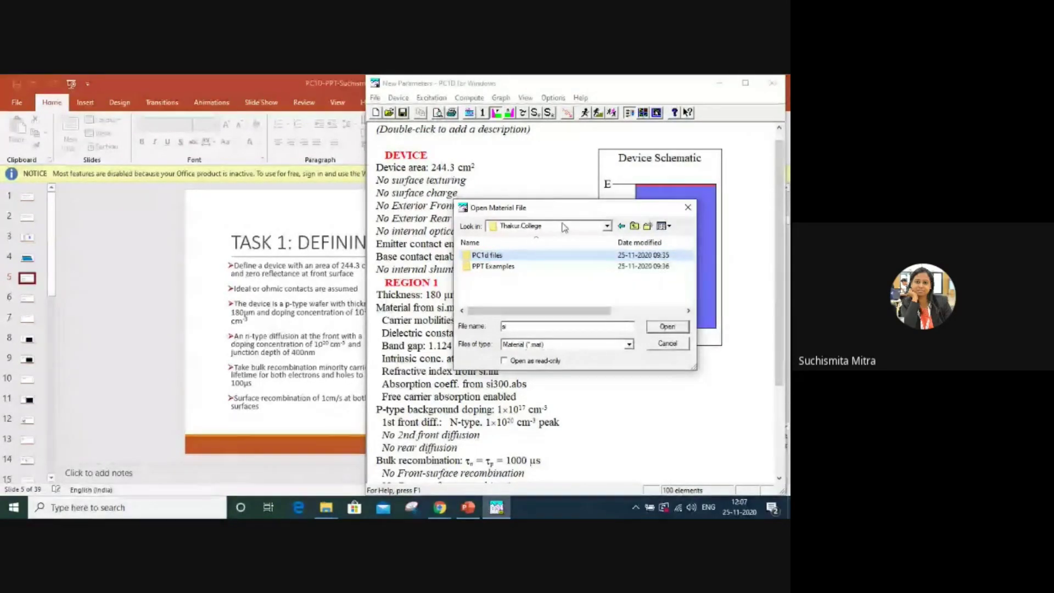
pyautogui.doubleClick(531, 259)
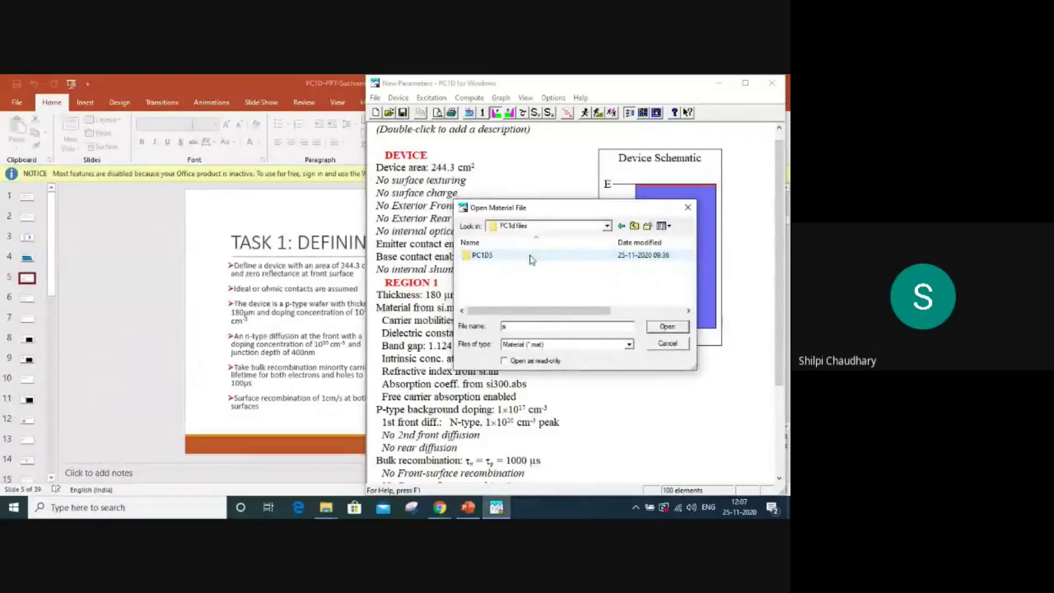
pyautogui.doubleClick(530, 257)
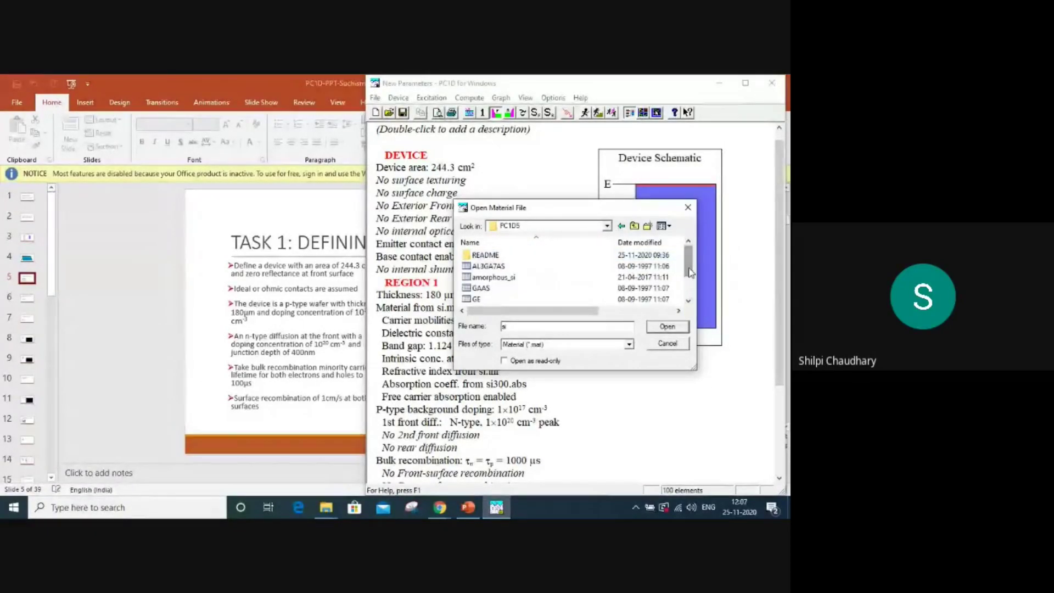
pyautogui.moveTo(687, 277); pyautogui.dragTo(686, 297)
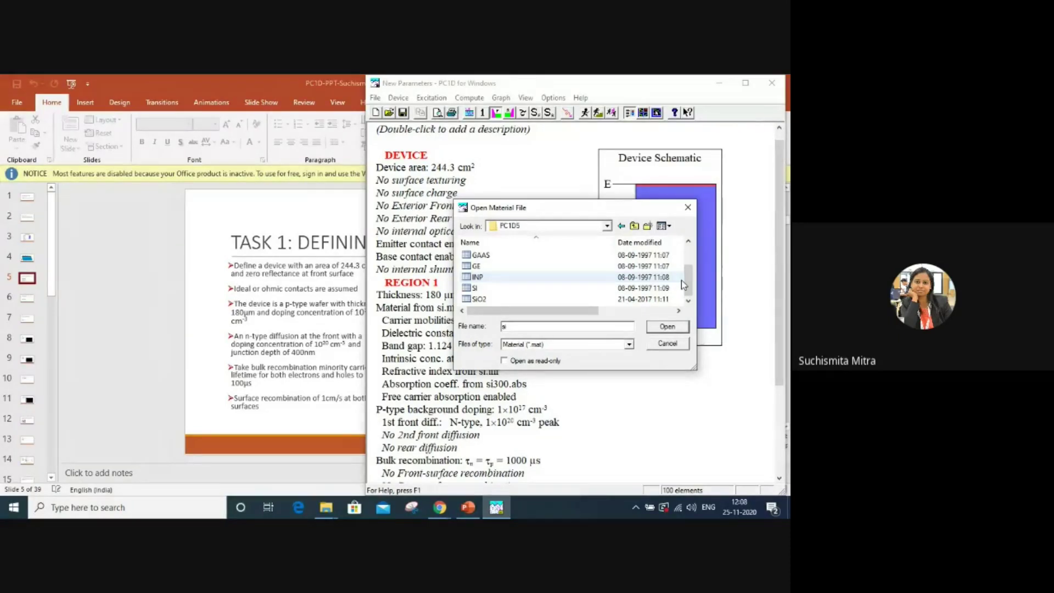
pyautogui.moveTo(690, 288); pyautogui.dragTo(690, 268)
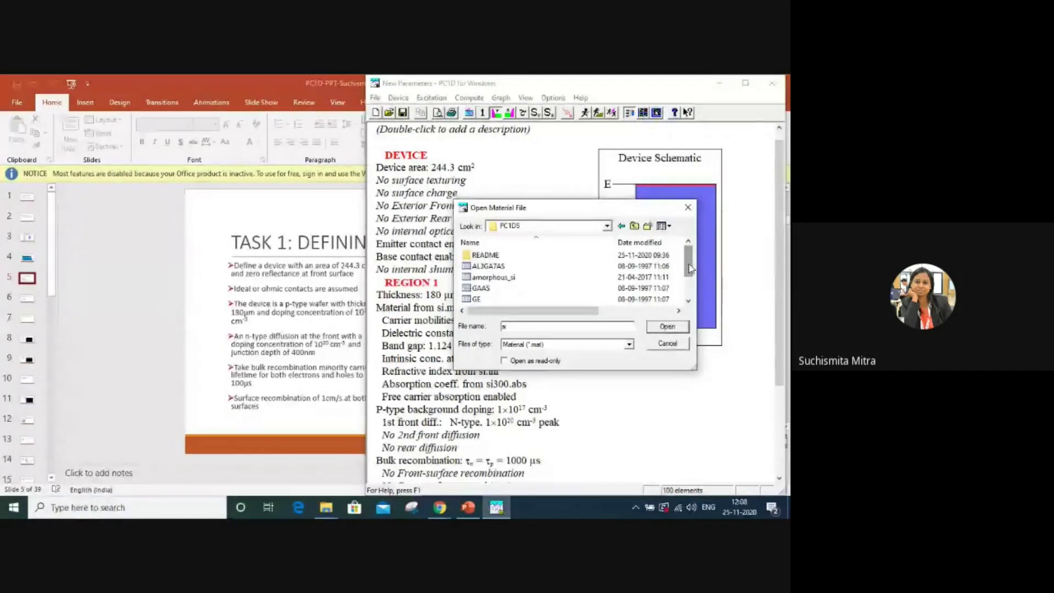
pyautogui.moveTo(689, 268); pyautogui.dragTo(689, 310)
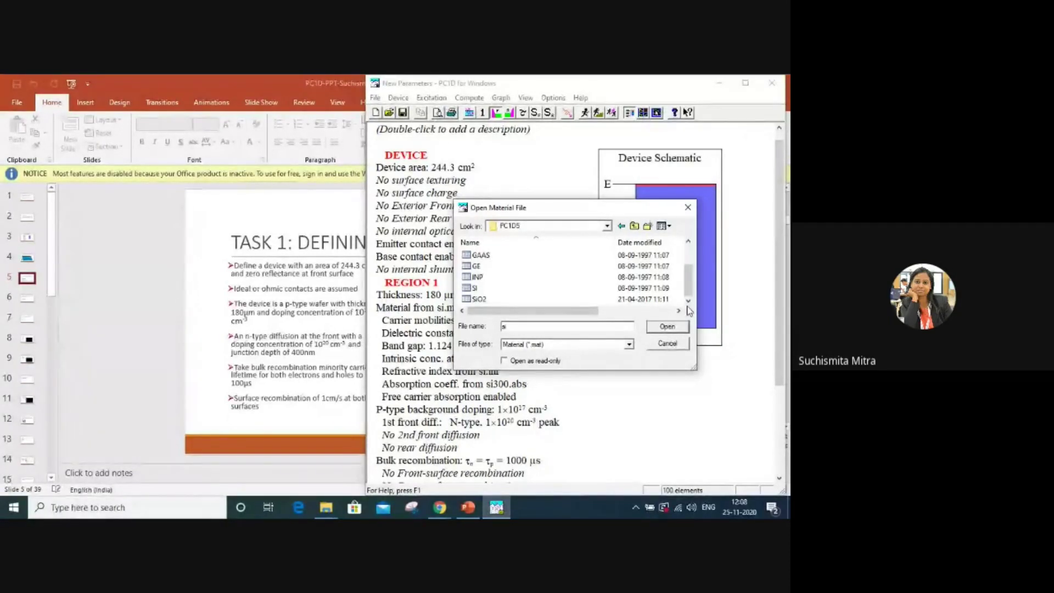
pyautogui.click(667, 343)
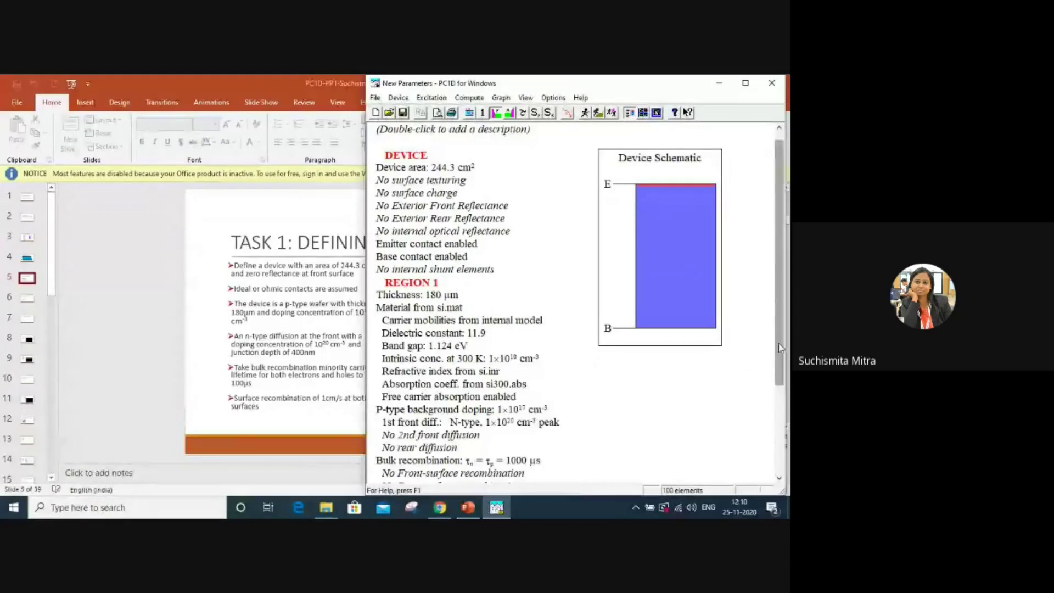
# Switch to the Google Meet window in Chrome to read the meeting chat
pyautogui.moveTo(778, 344); pyautogui.dragTo(778, 401)
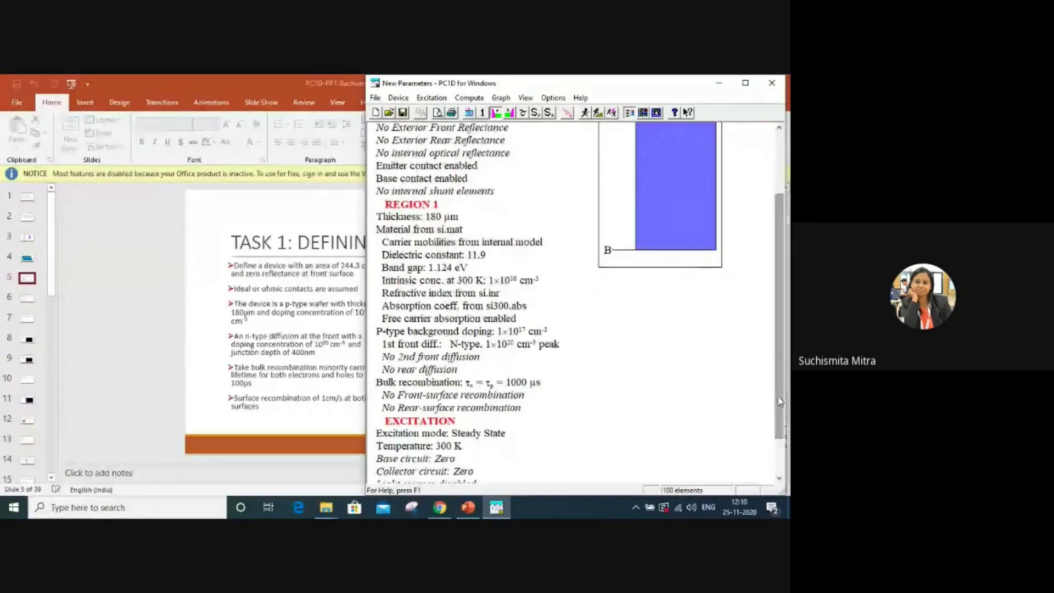
pyautogui.click(441, 509)
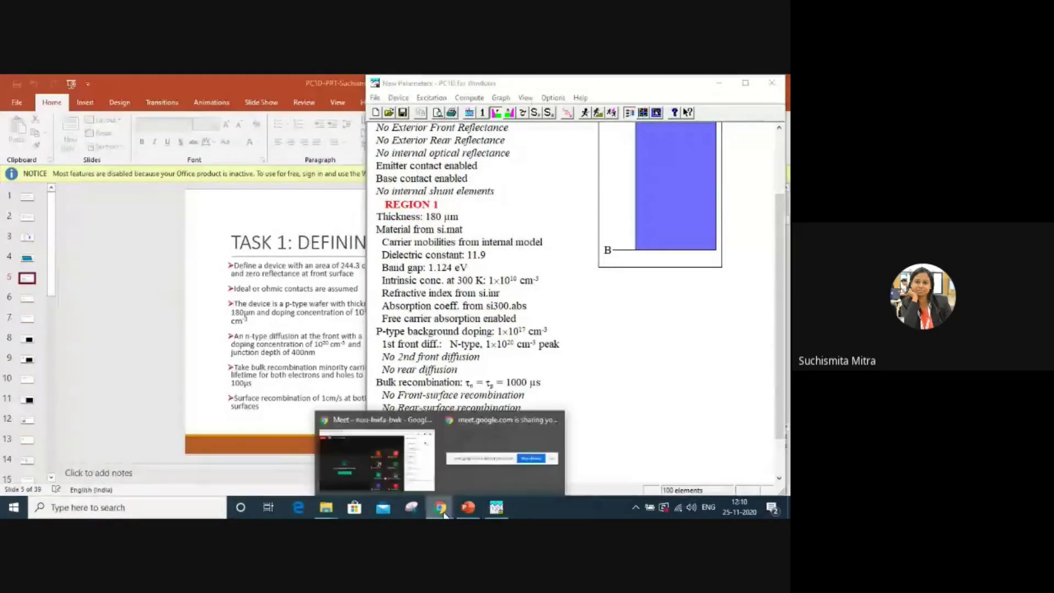
pyautogui.click(402, 457)
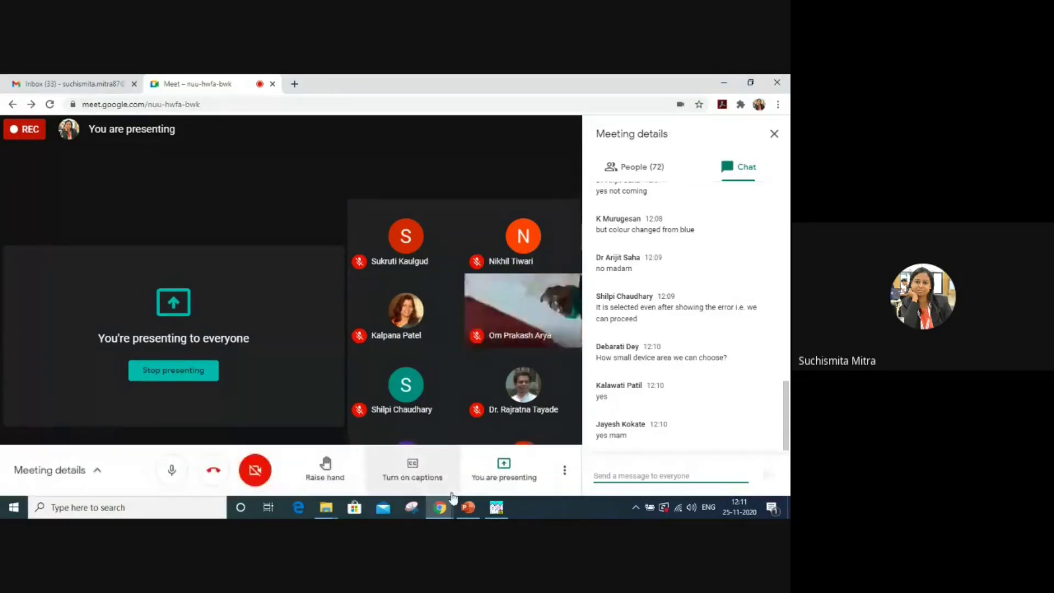
# Switch back to PC1D, dismiss the presenting notification and view the Excitation section of the parameter list
pyautogui.click(478, 514)
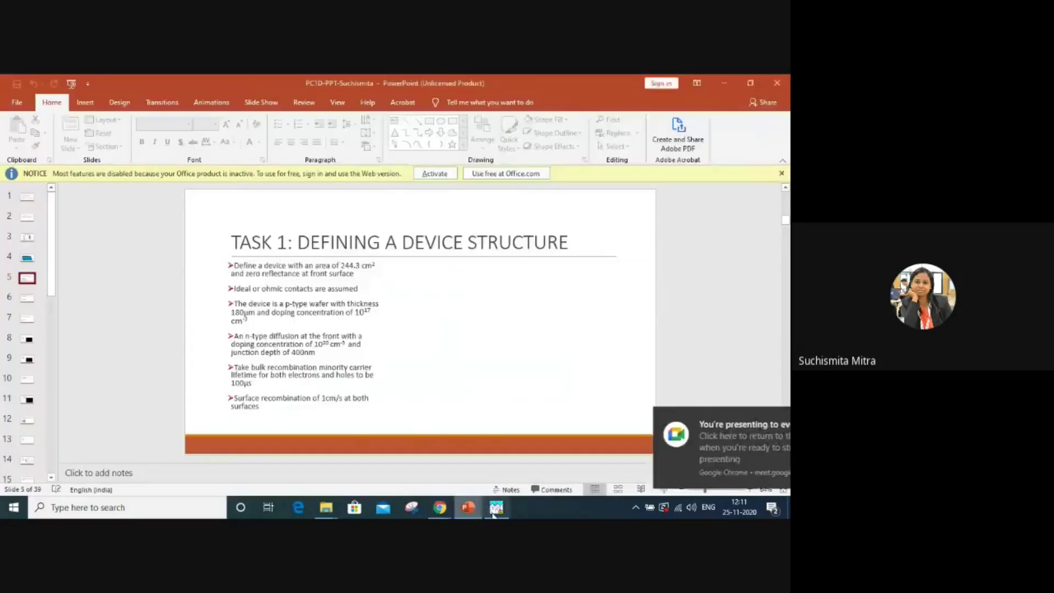
pyautogui.click(494, 514)
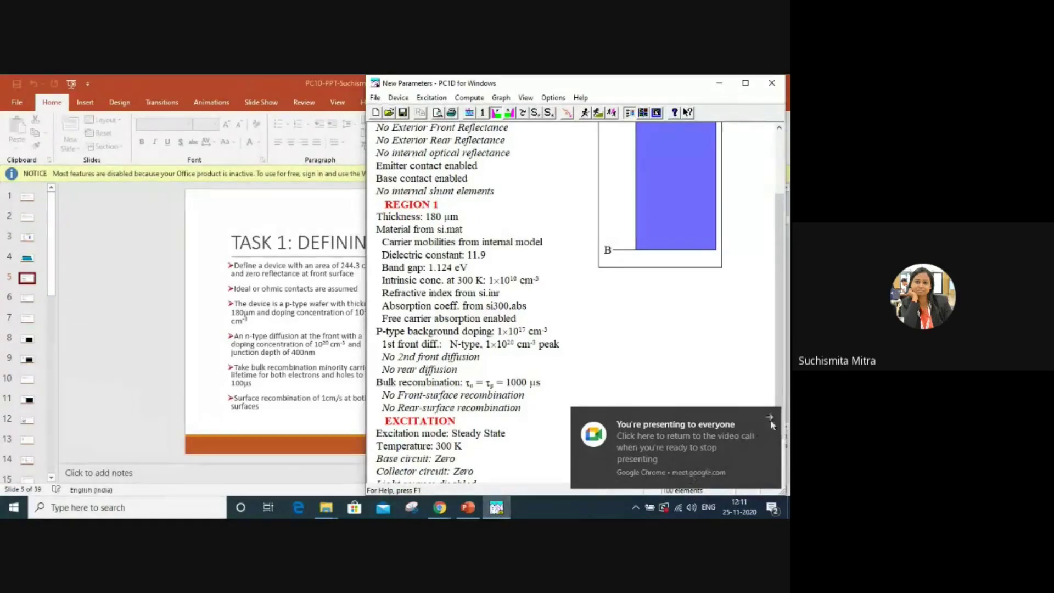
pyautogui.click(770, 418)
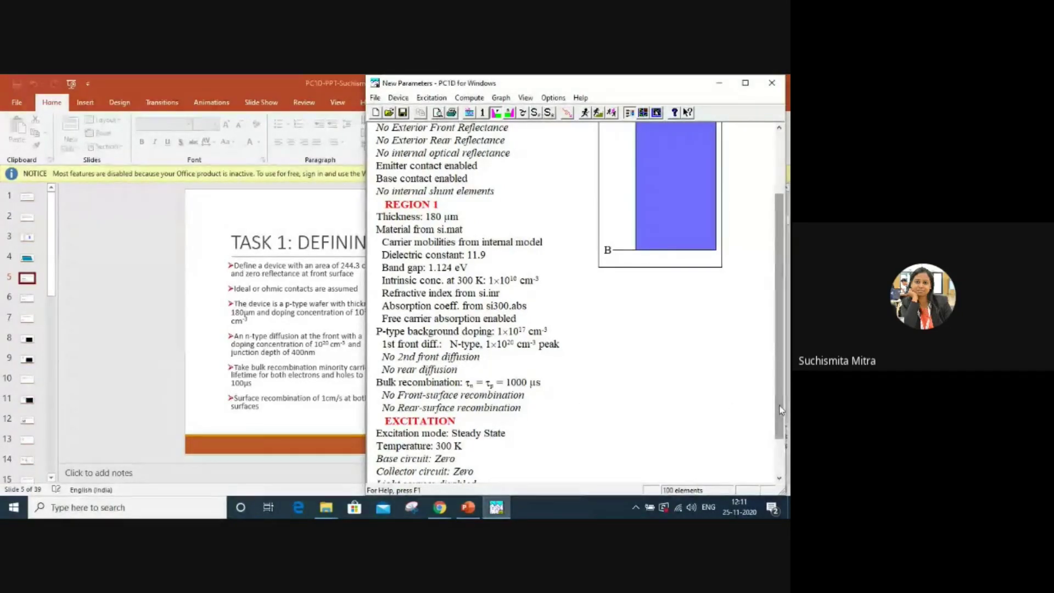
pyautogui.moveTo(781, 409); pyautogui.dragTo(725, 432)
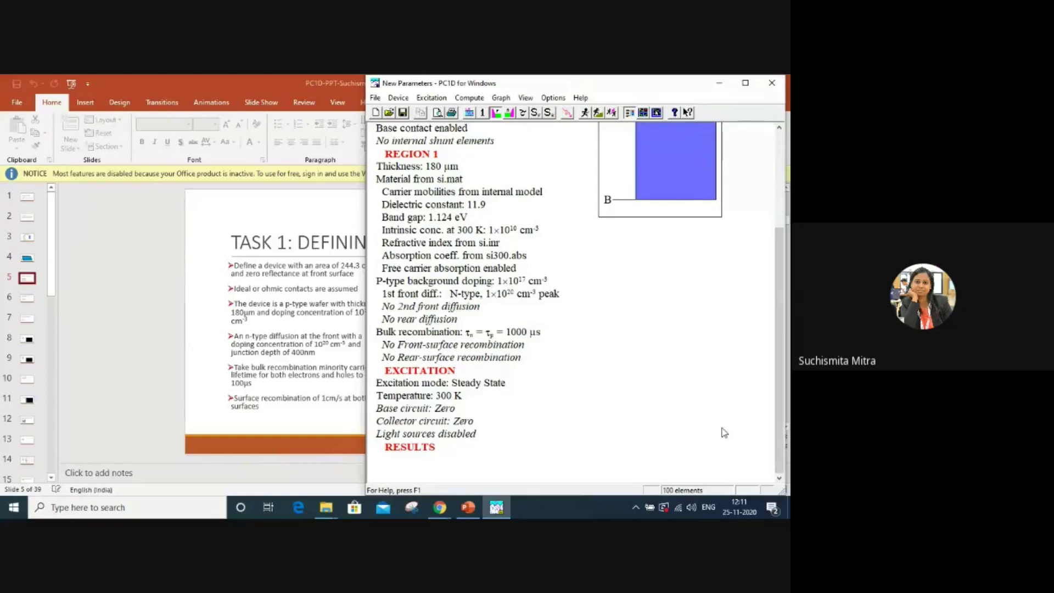
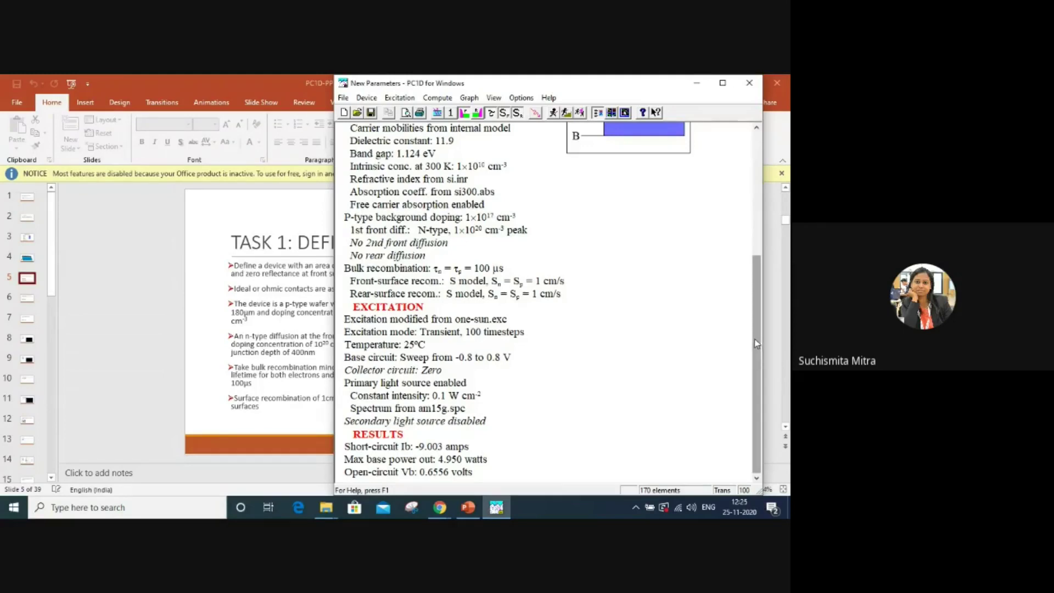
# Switch to the PowerPoint presentation and show the RESULT slide, slide 8
pyautogui.hotkey('alt', 'Tab')
pyautogui.click(27, 298)
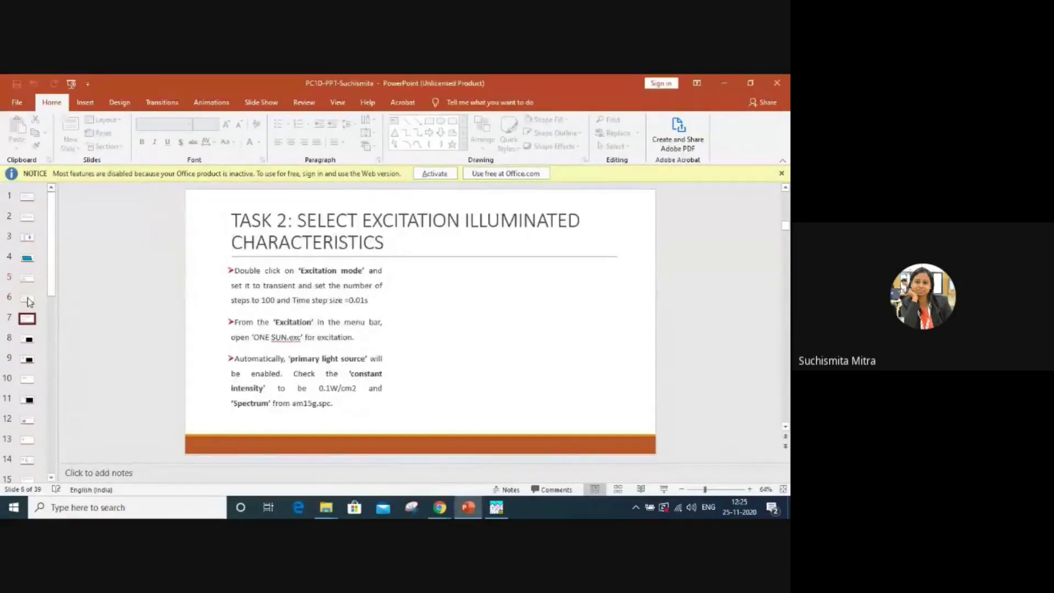
pyautogui.press('Down')
pyautogui.press('Down')
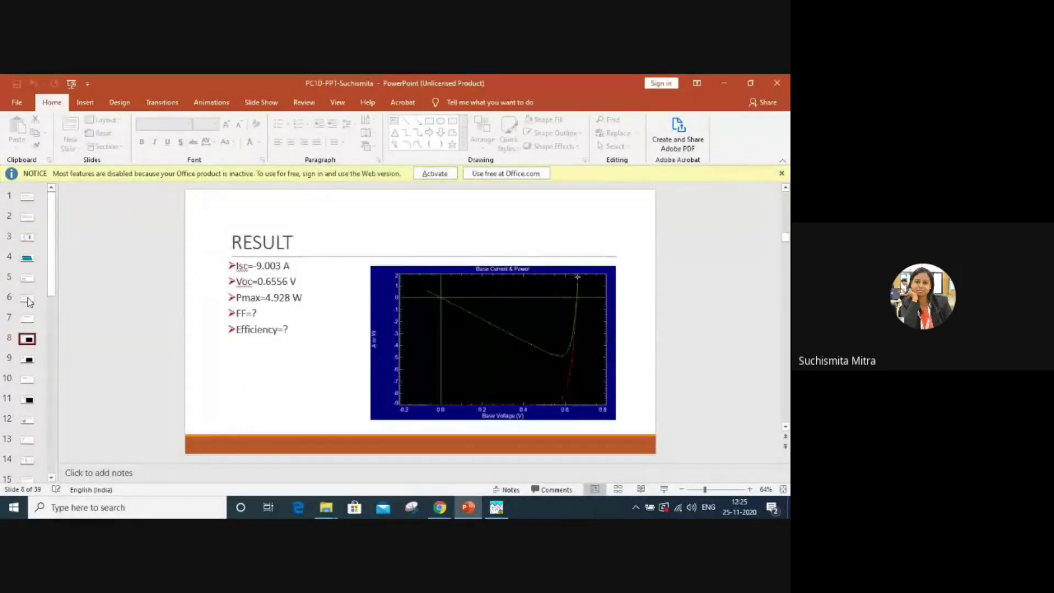
# Bring PC1D forward to compare its results with the slide, and switch to the Google Meet chat
pyautogui.click(496, 509)
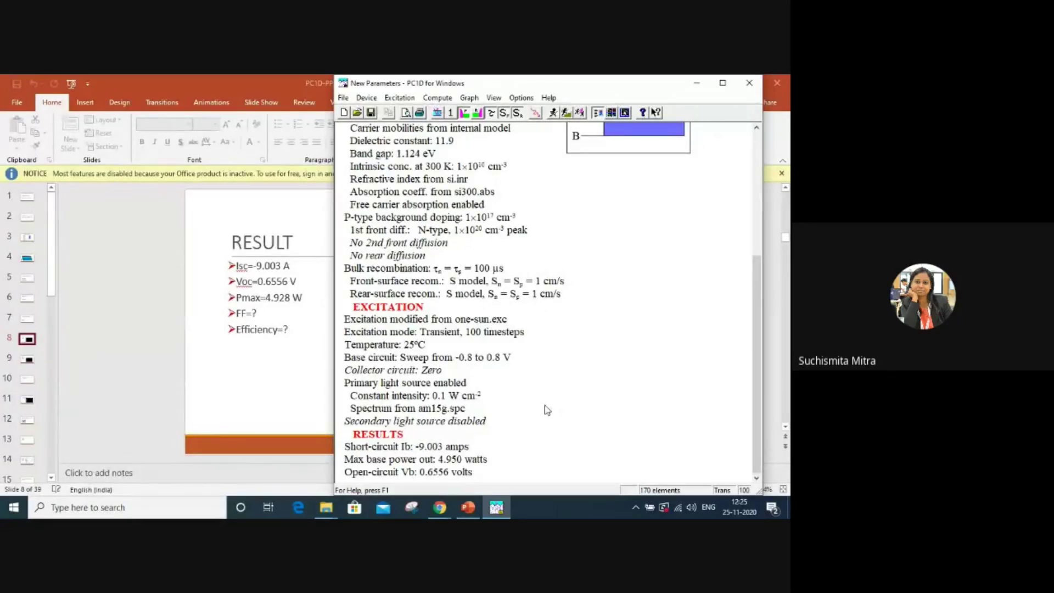
pyautogui.click(430, 509)
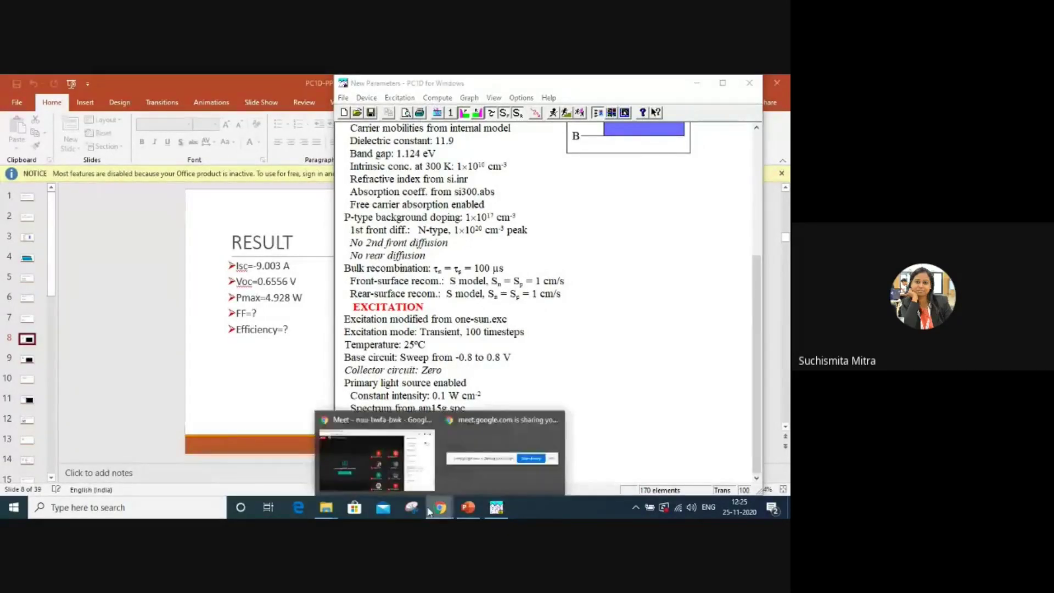
pyautogui.click(431, 510)
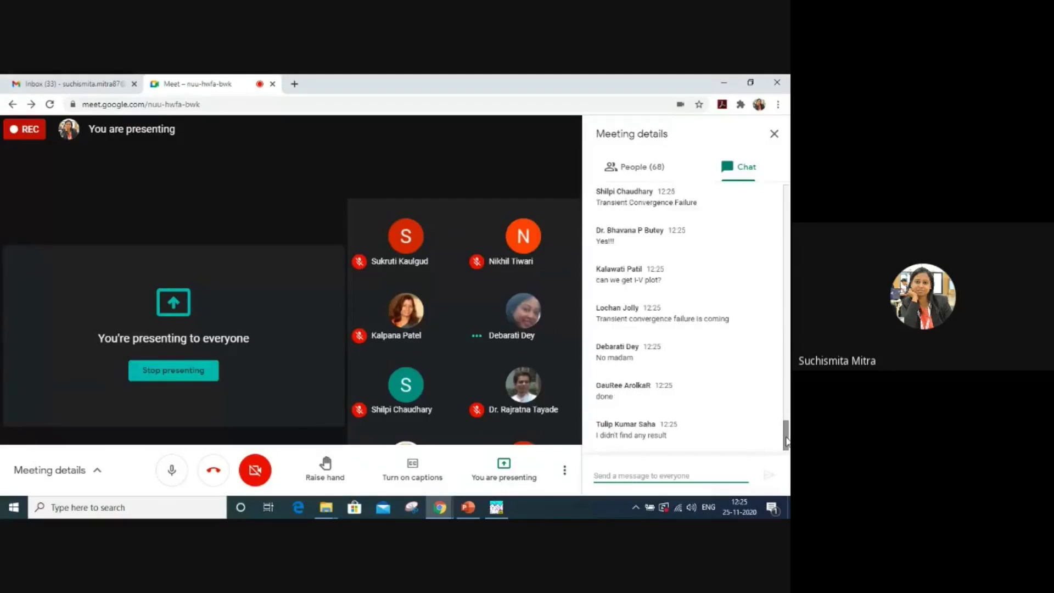
# Return to PC1D, dismiss the presenting notification and check the transient time-step settings of the excitation mode
pyautogui.click(497, 507)
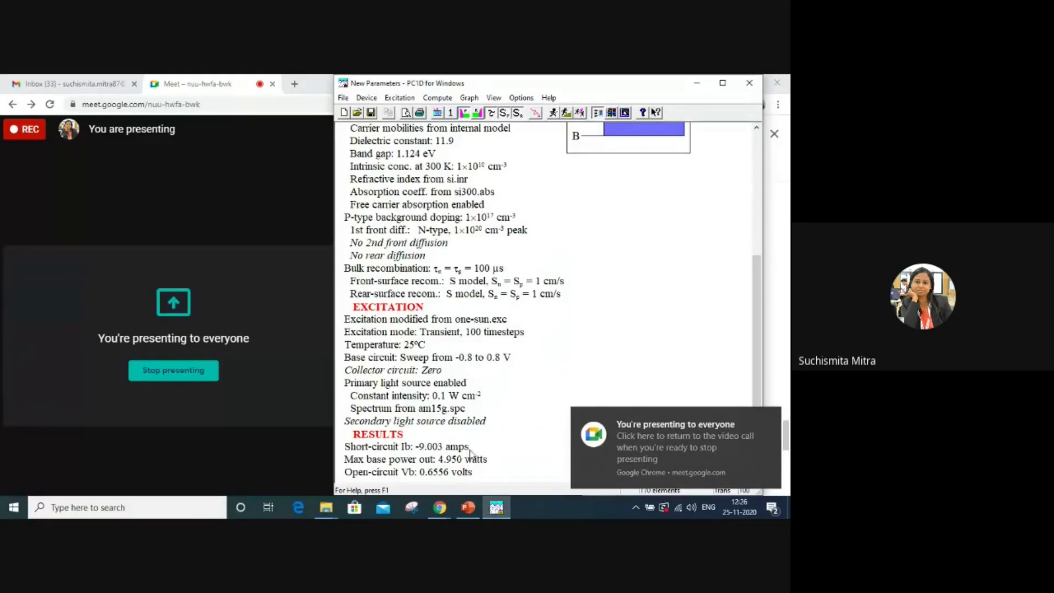
pyautogui.click(769, 418)
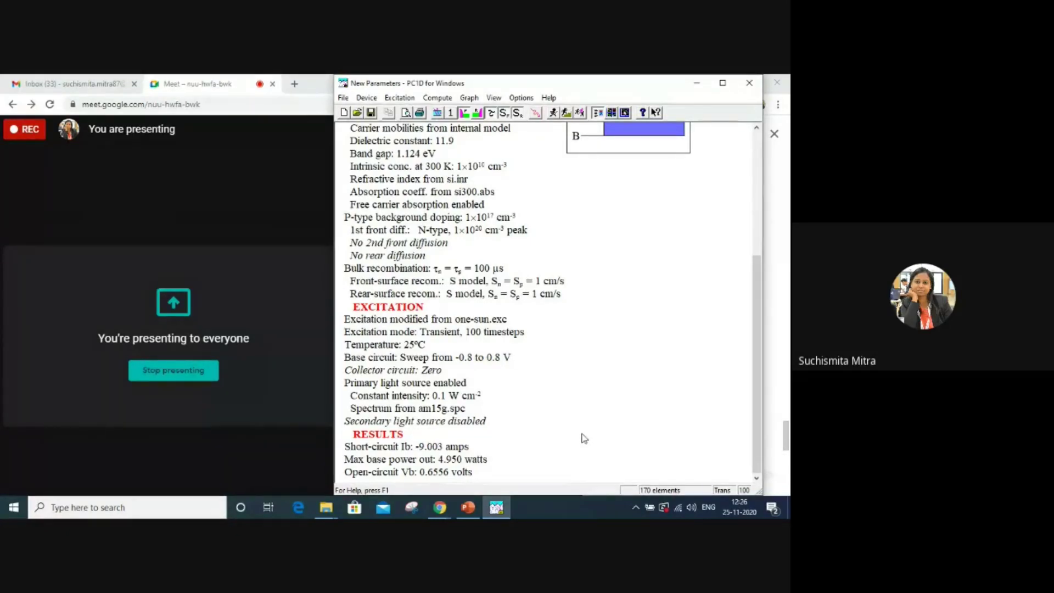
pyautogui.doubleClick(449, 337)
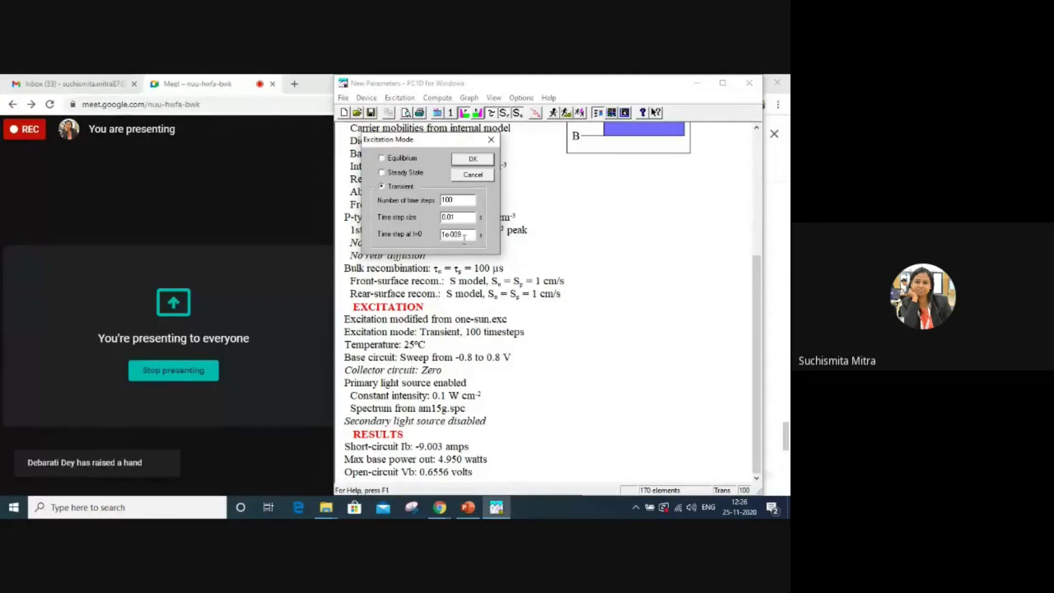
pyautogui.click(476, 164)
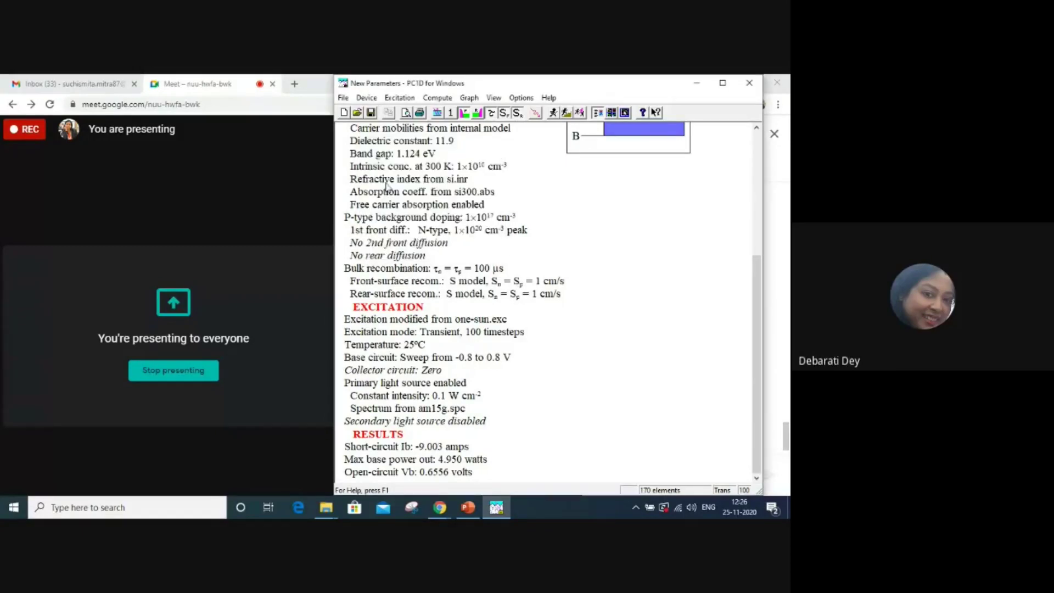
# Check the Google Meet chat again, and return to PC1D to review the Device section of the parameters
pyautogui.moveTo(270, 239)
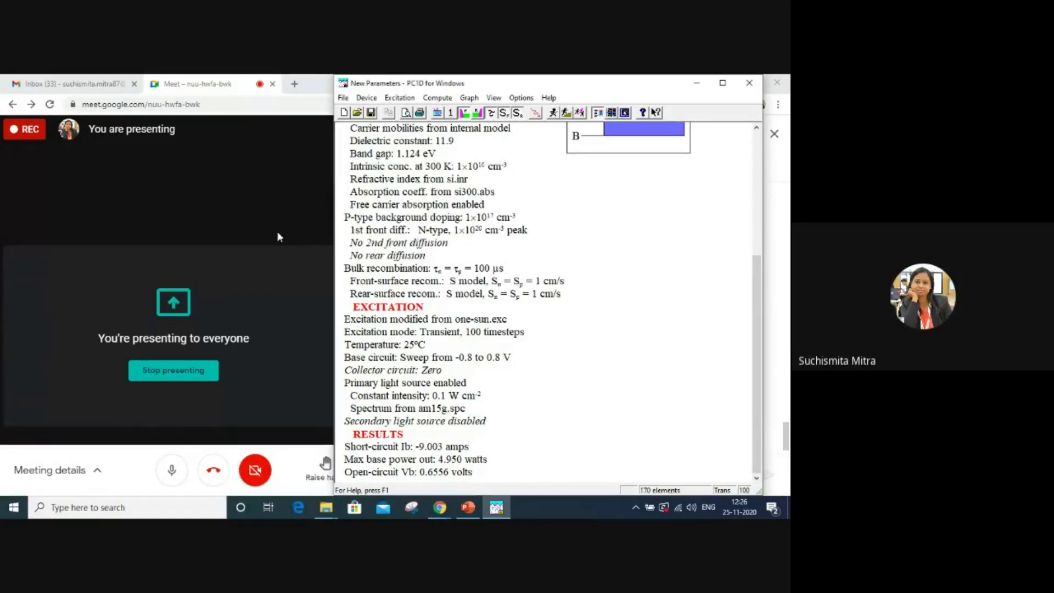
pyautogui.click(277, 234)
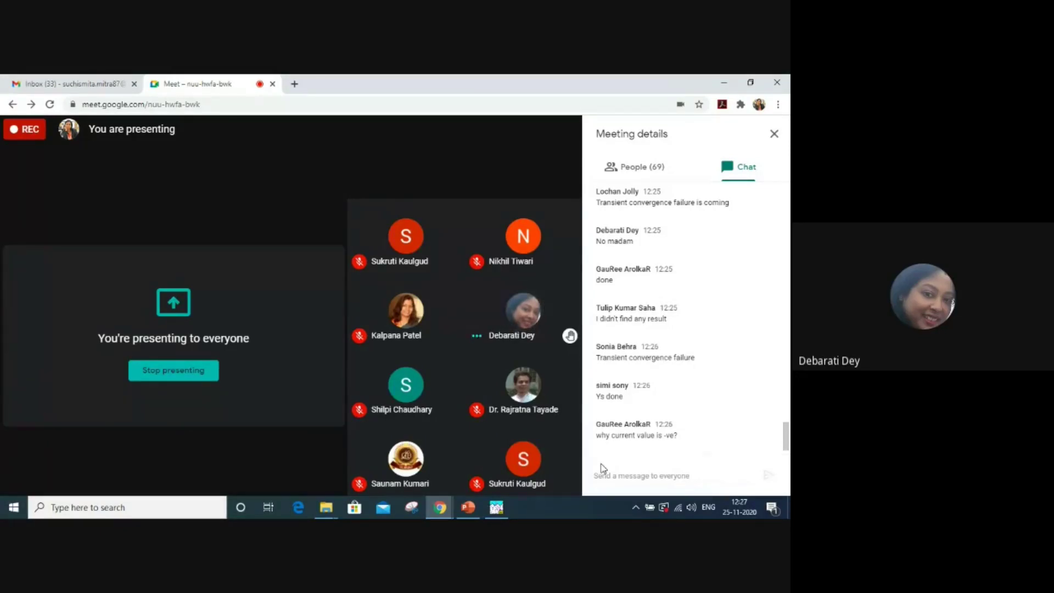
pyautogui.click(497, 509)
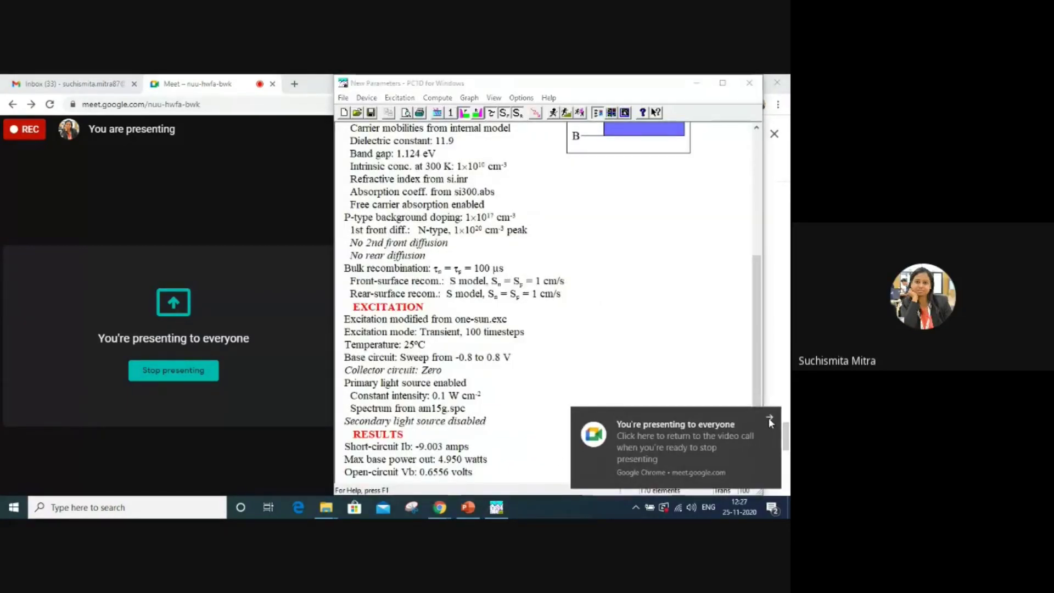
pyautogui.click(768, 418)
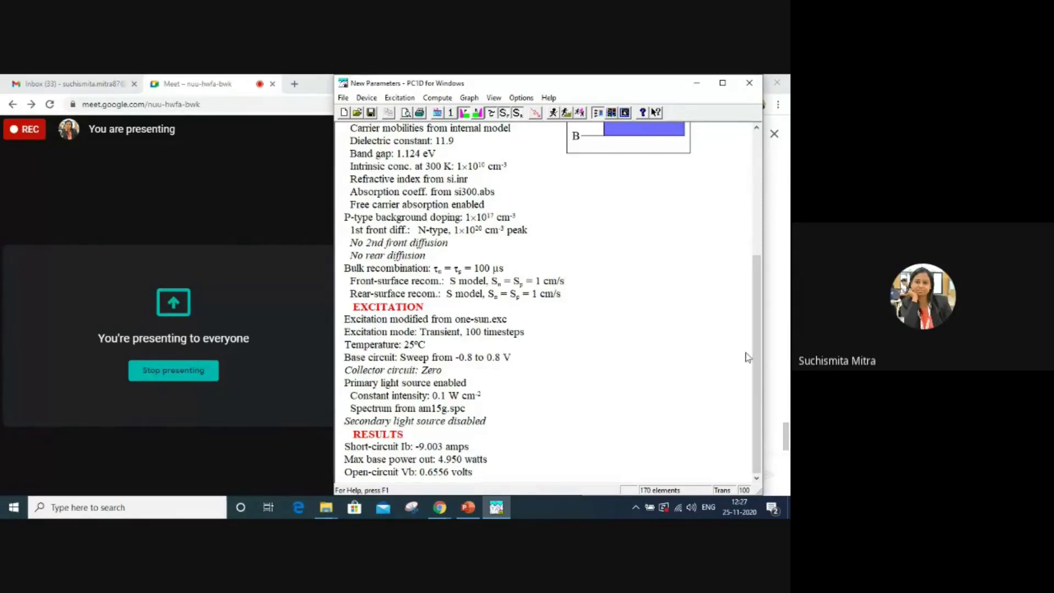
pyautogui.moveTo(759, 355); pyautogui.dragTo(766, 232)
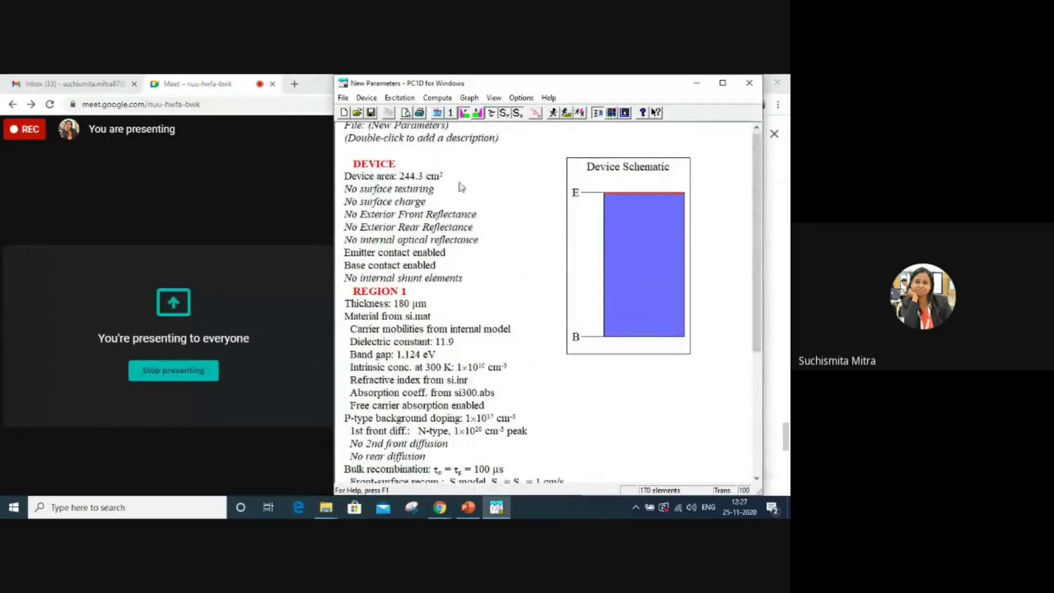
# Place PC1D in front of the PowerPoint RESULT slide, and show its four result graphs in a maximized window
pyautogui.click(473, 507)
pyautogui.click(496, 461)
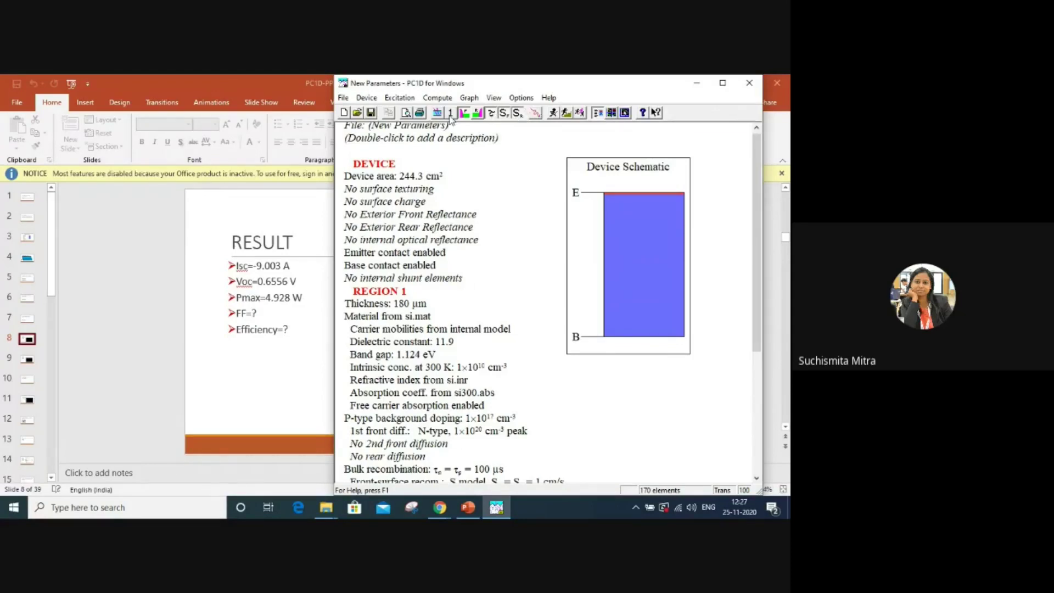
pyautogui.click(612, 114)
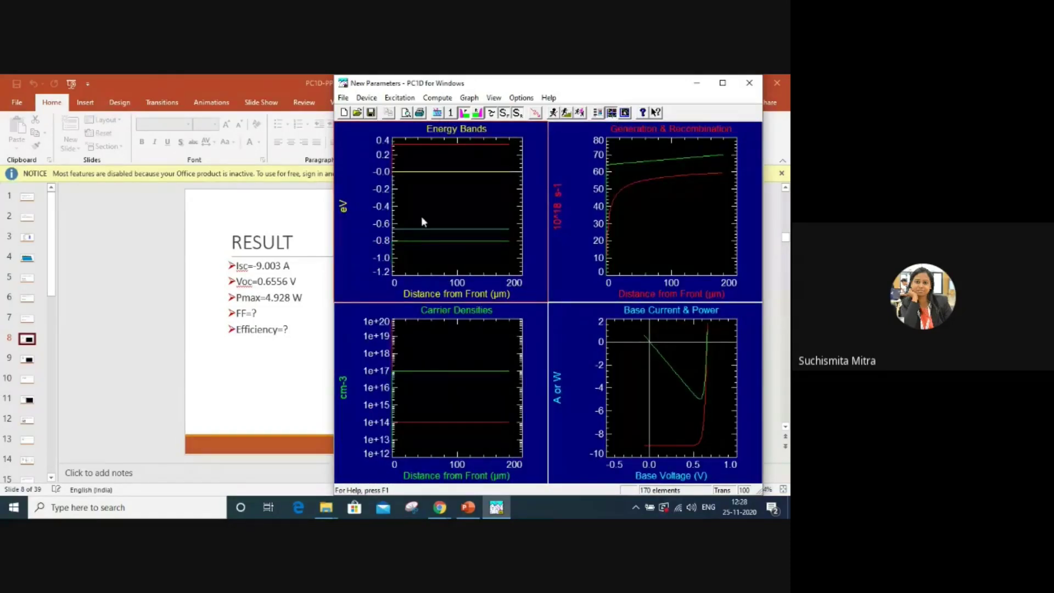
pyautogui.click(722, 83)
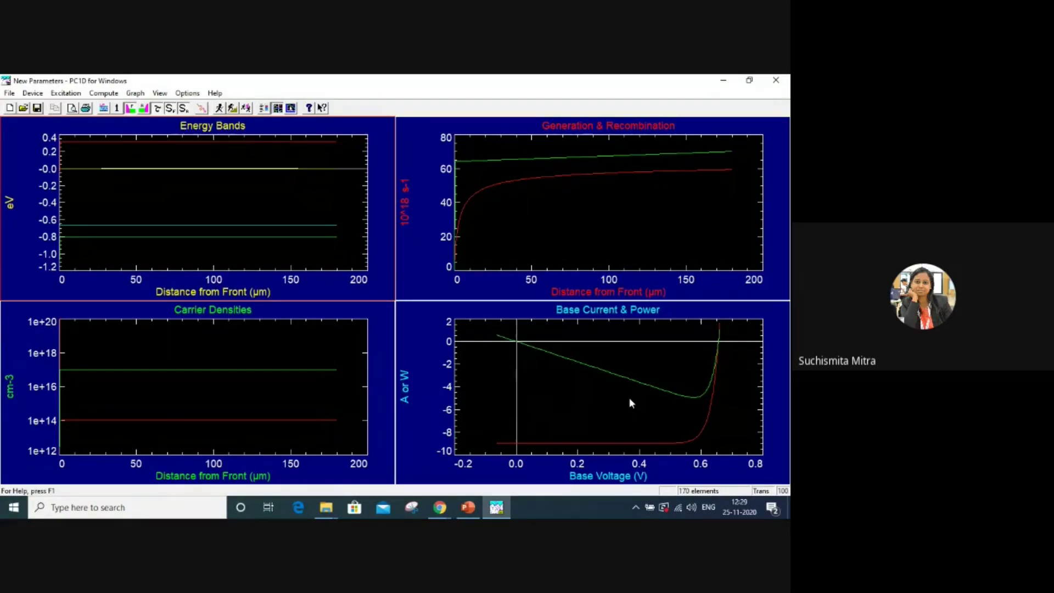
pyautogui.moveTo(477, 513)
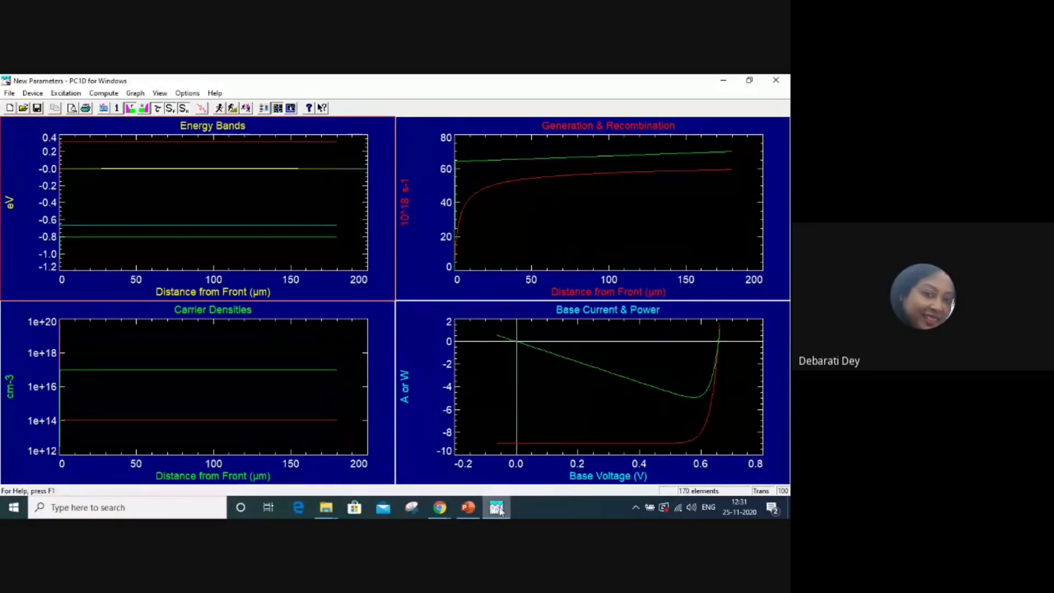
# Switch to the PowerPoint RESULT slide, check the Google Meet chat, and return to the four PC1D graphs
pyautogui.moveTo(481, 507)
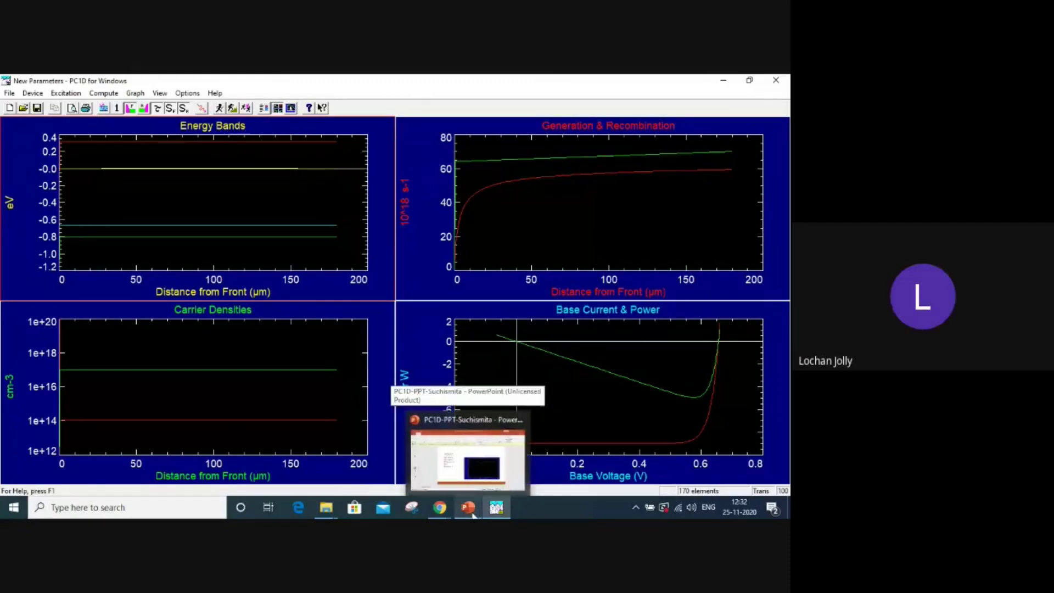
pyautogui.moveTo(487, 479)
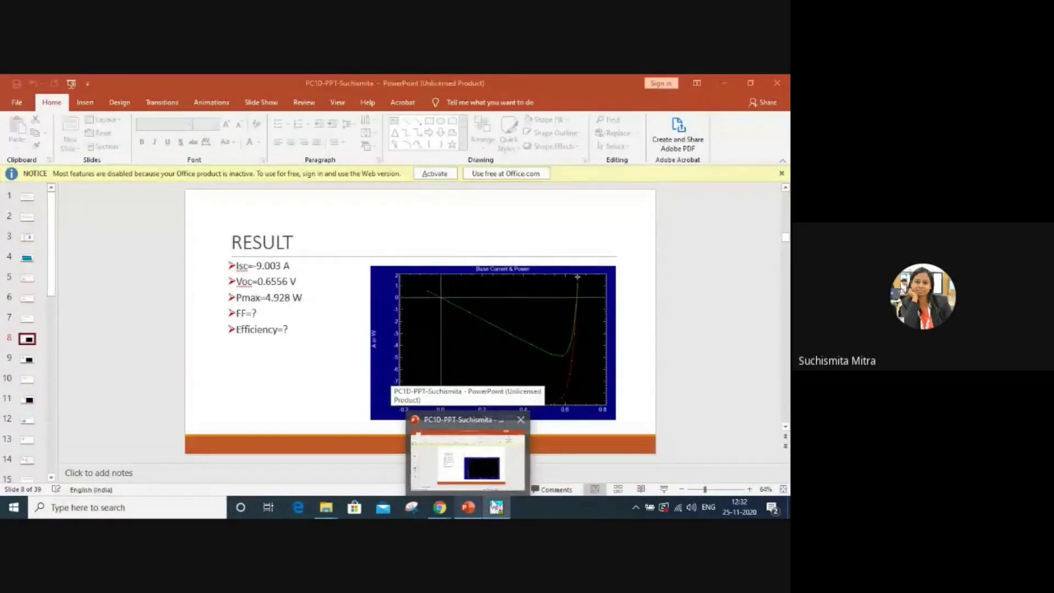
pyautogui.click(488, 479)
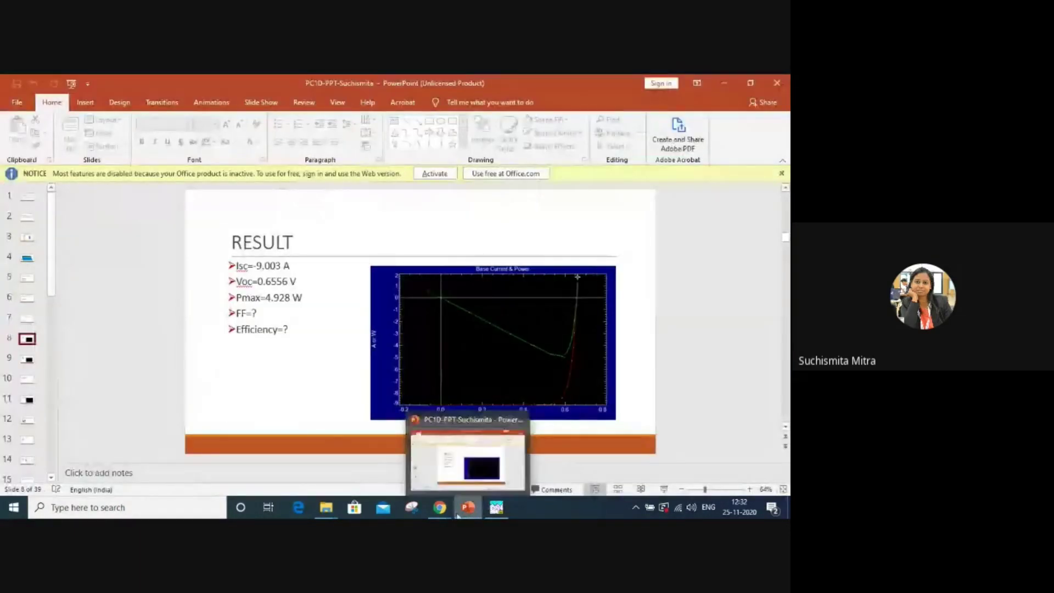
pyautogui.moveTo(439, 507)
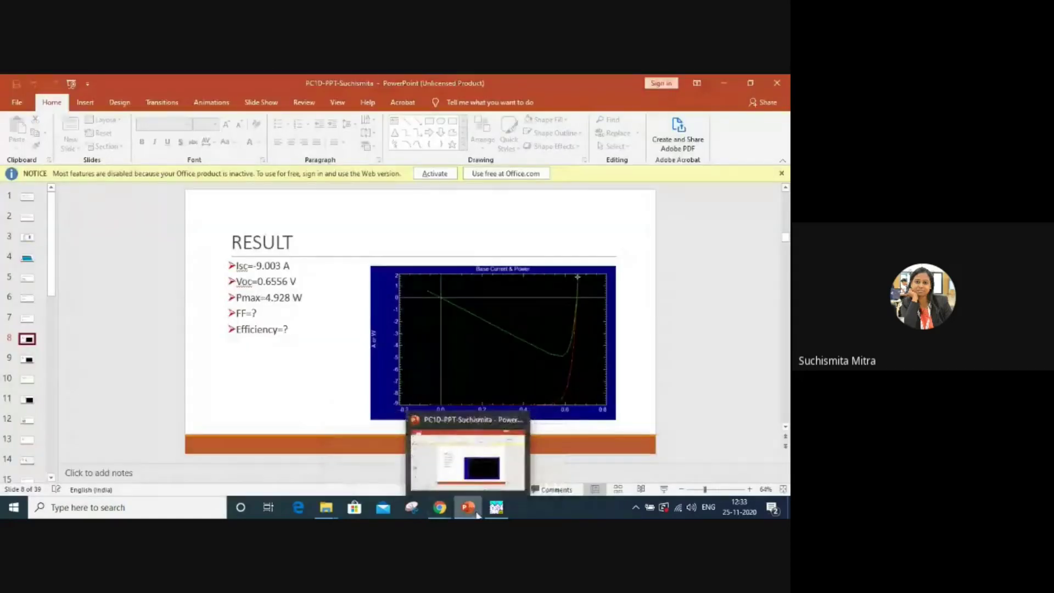
pyautogui.click(475, 512)
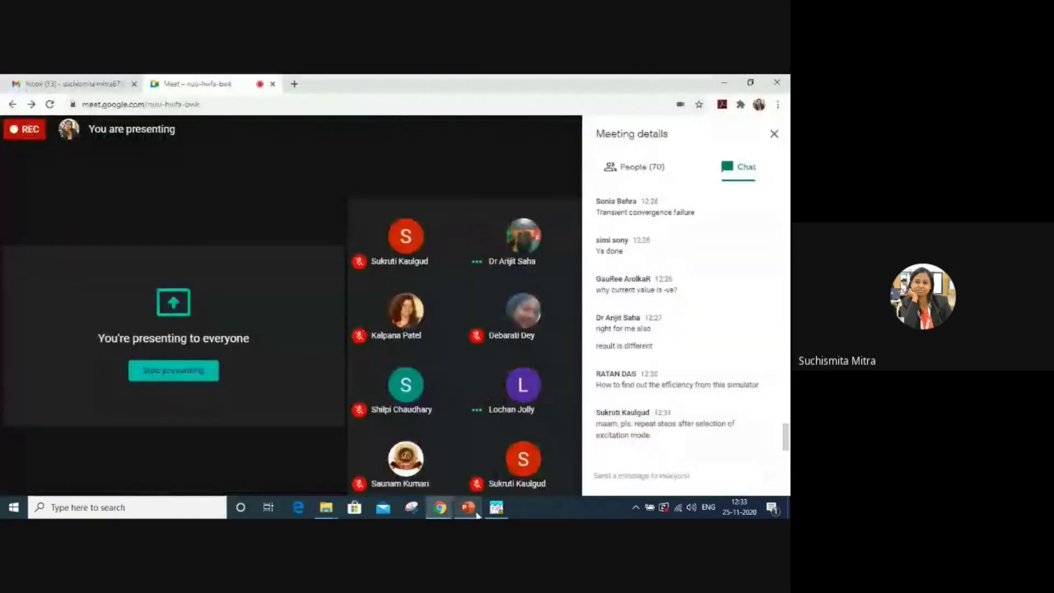
pyautogui.click(468, 507)
pyautogui.click(496, 507)
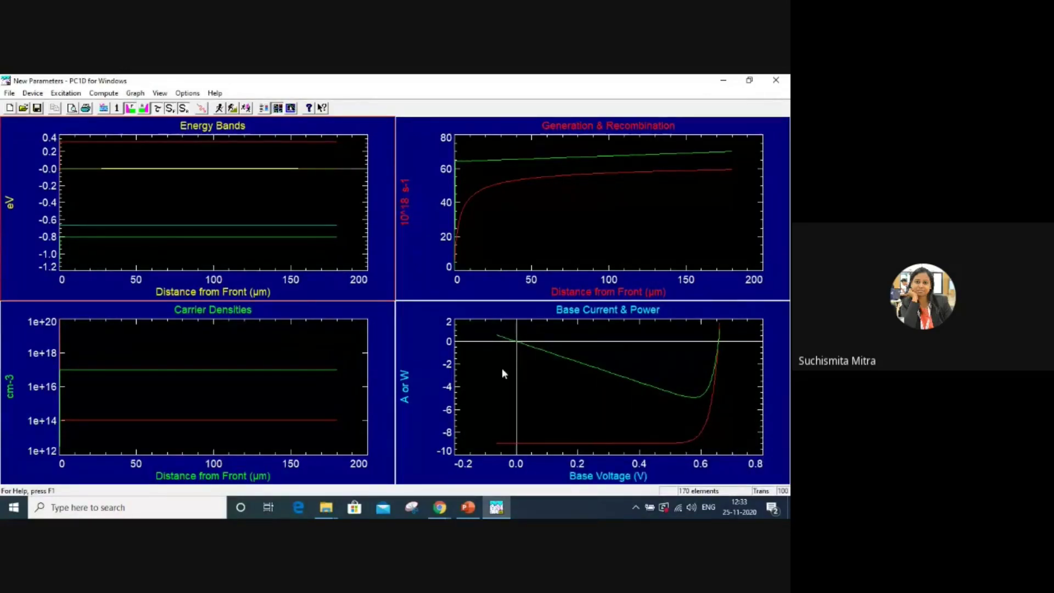
# Select the Base Current & Power graph and plot the temporal Base I-V curve
pyautogui.click(487, 362)
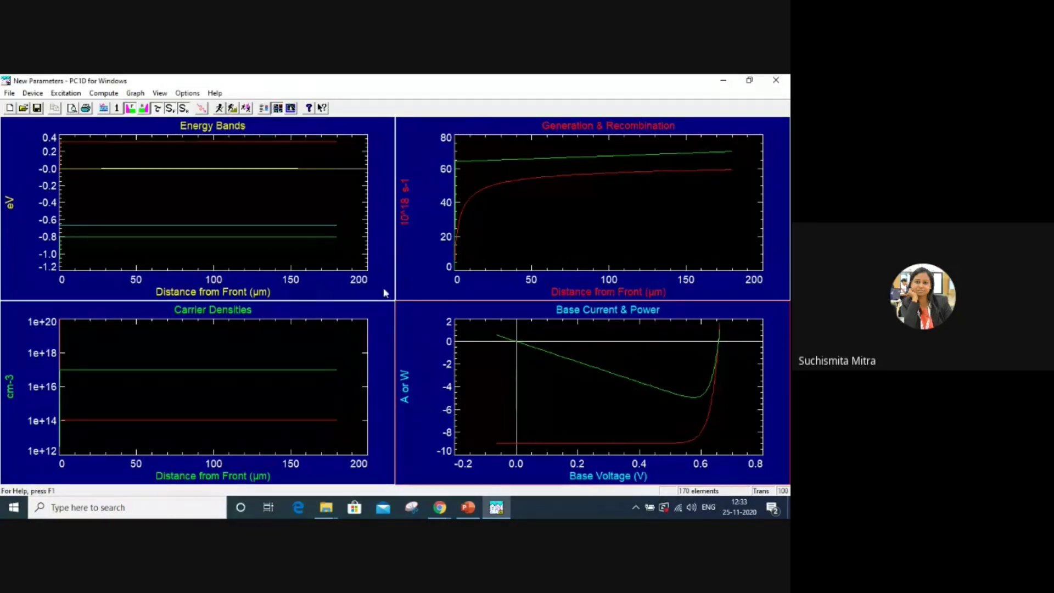
pyautogui.click(138, 94)
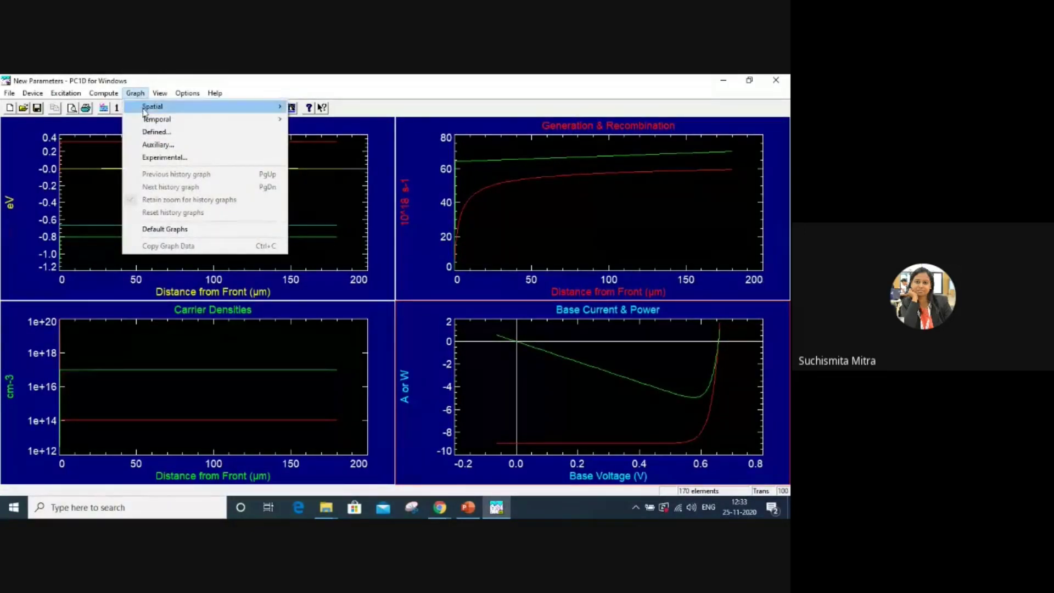
pyautogui.moveTo(154, 120)
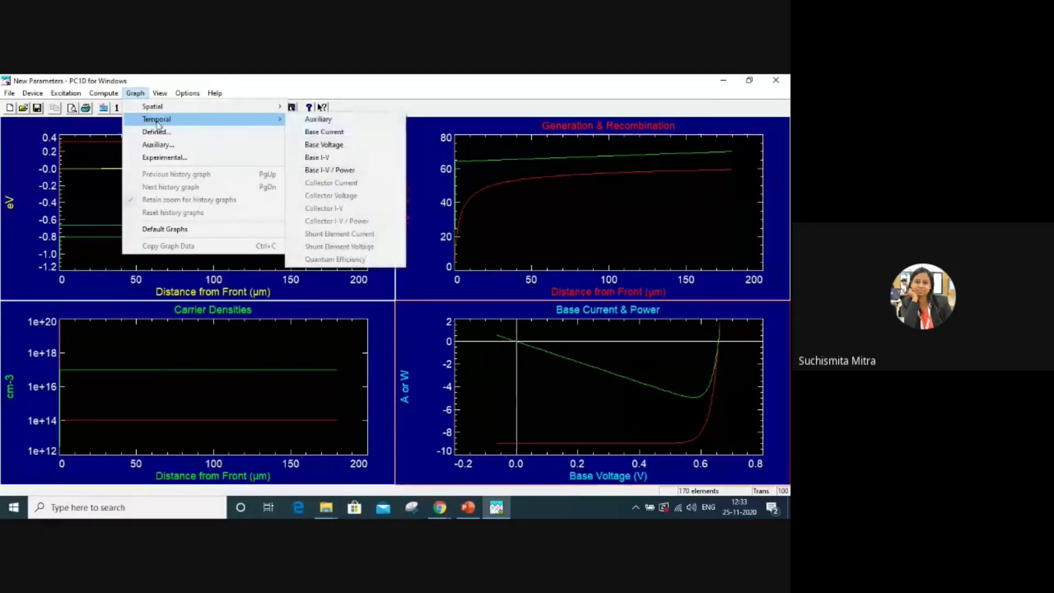
pyautogui.click(316, 157)
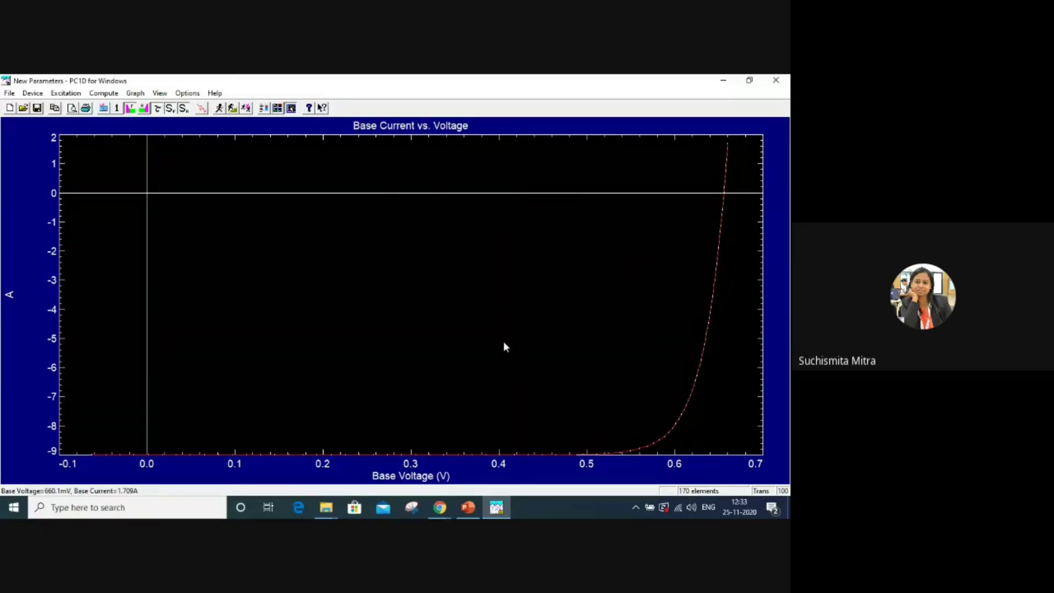
pyautogui.click(136, 94)
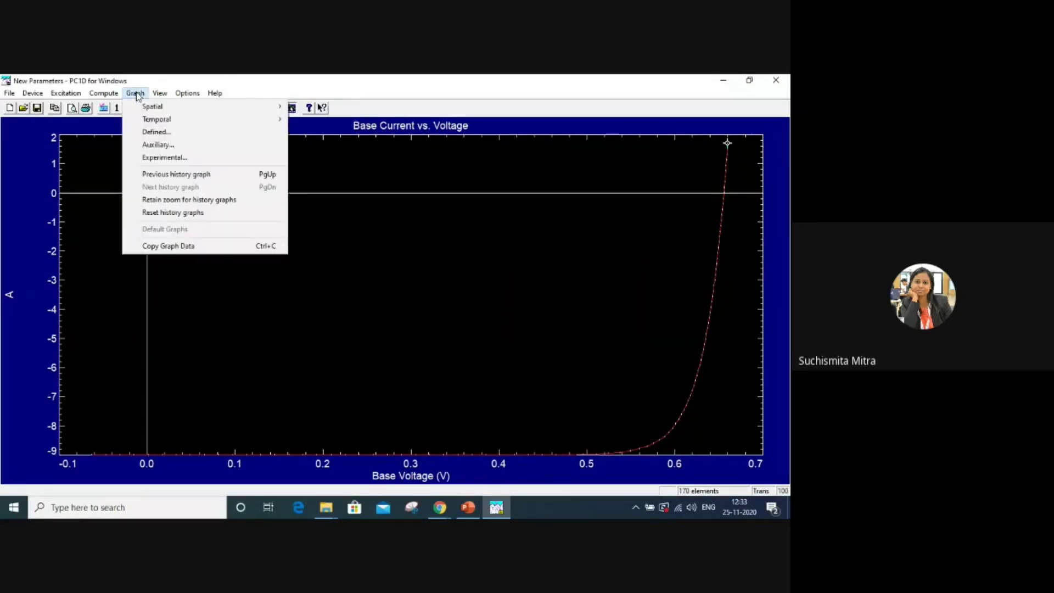
pyautogui.moveTo(142, 122)
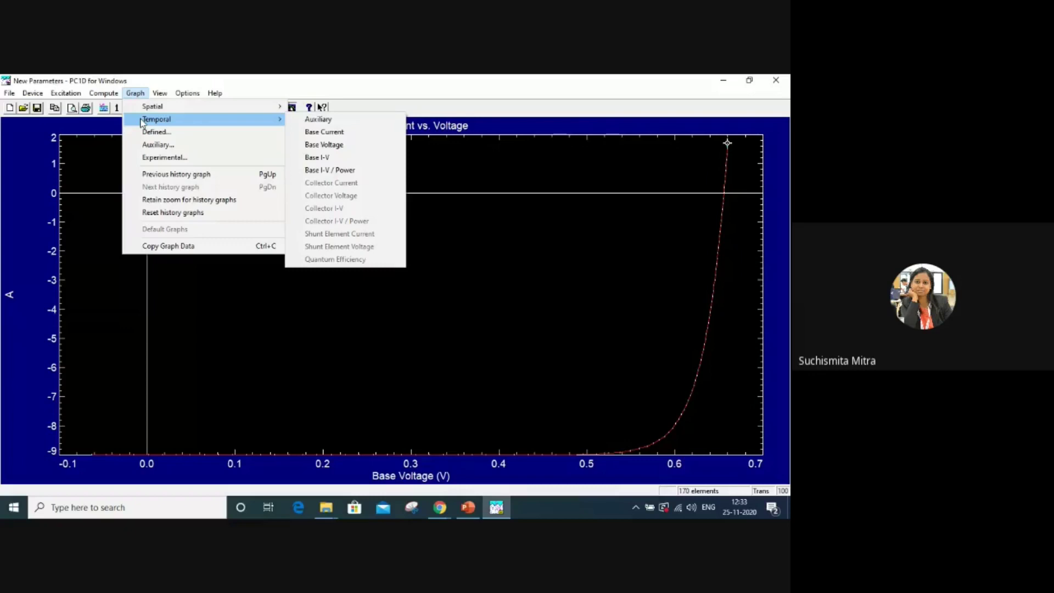
pyautogui.click(514, 314)
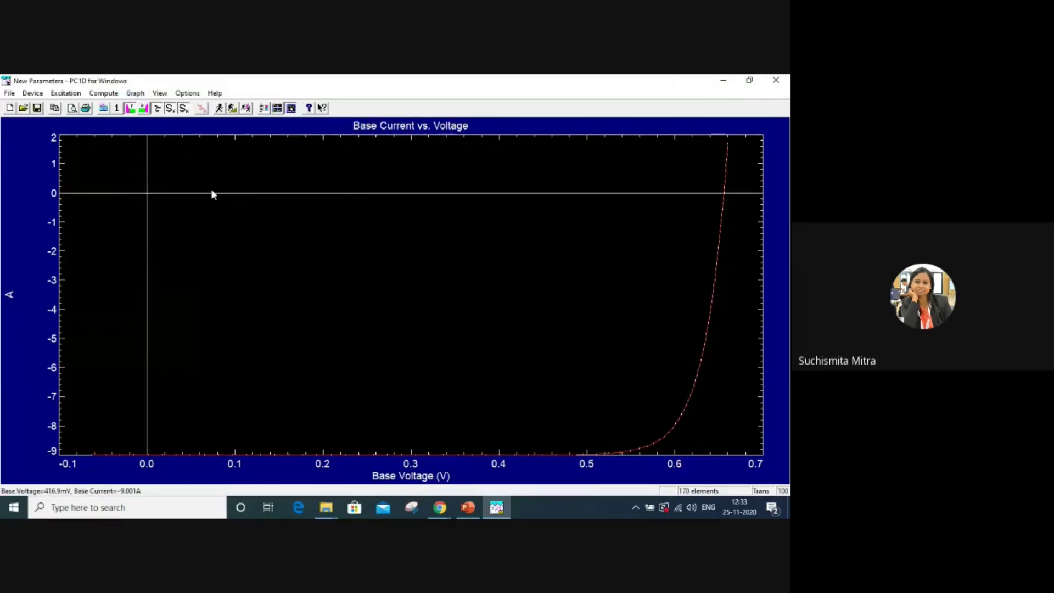
pyautogui.click(136, 94)
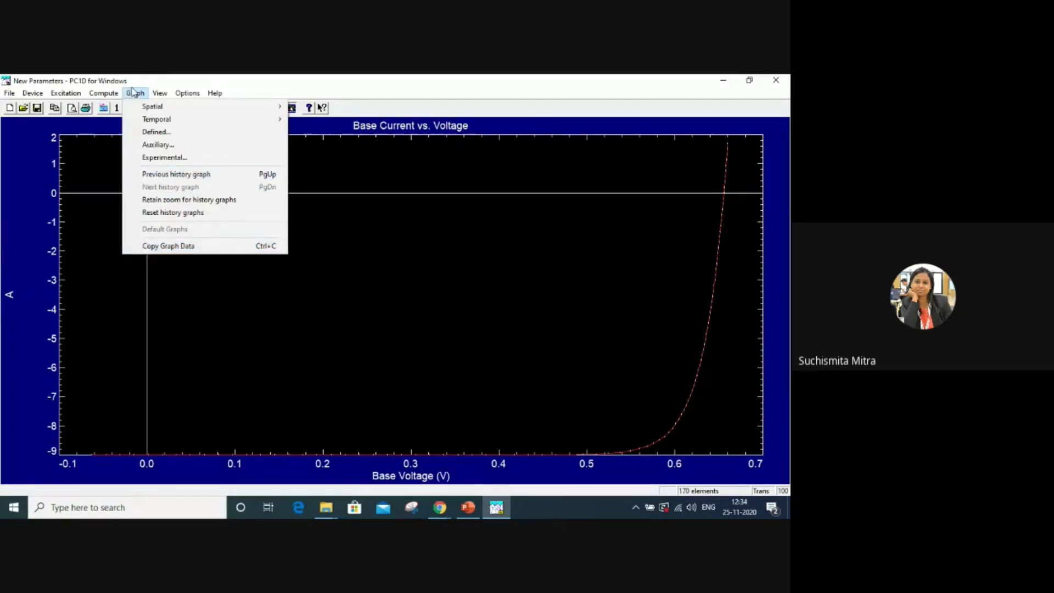
pyautogui.click(337, 310)
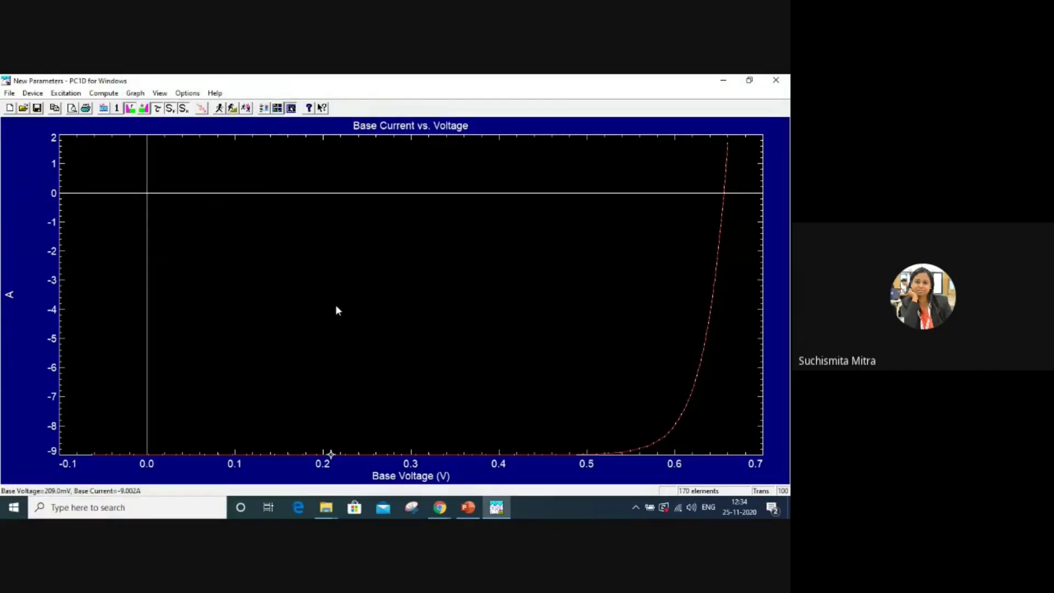
# Check the Google Meet chat and return to PC1D by way of the PowerPoint RESULT slide
pyautogui.moveTo(442, 508)
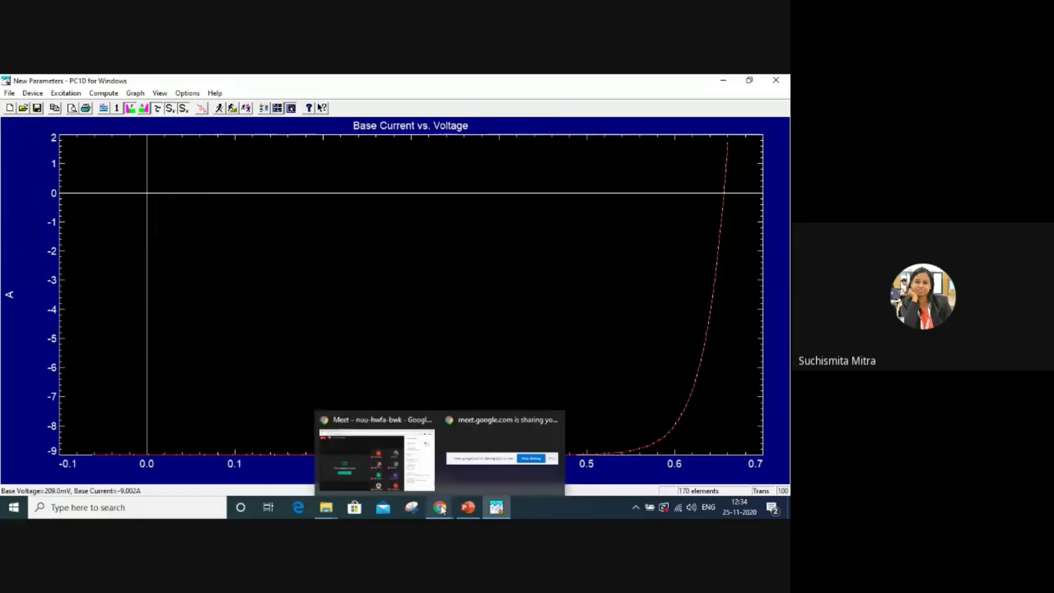
pyautogui.click(420, 486)
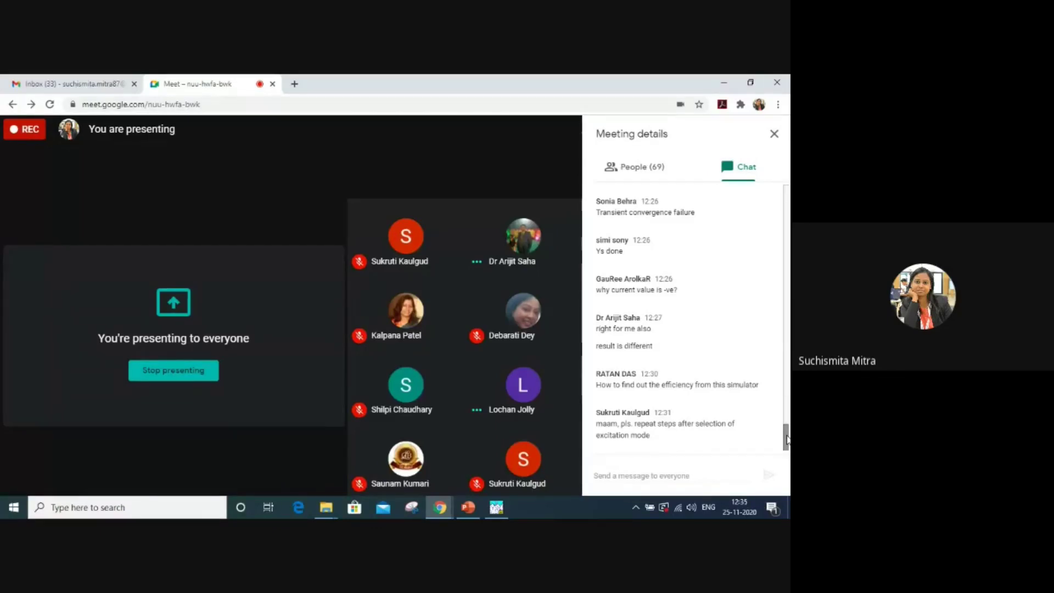
pyautogui.click(471, 510)
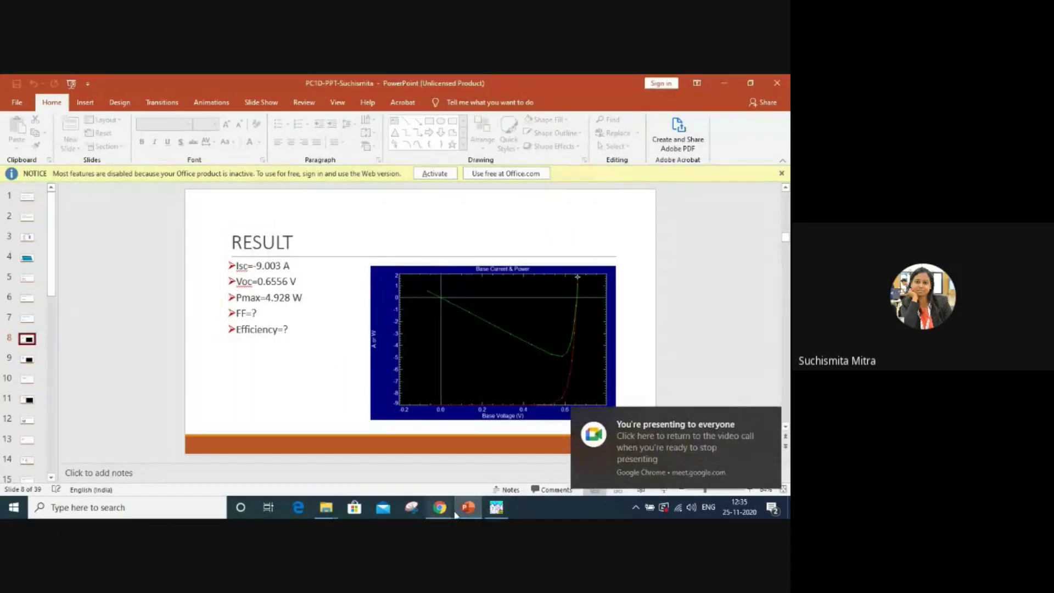
pyautogui.click(496, 509)
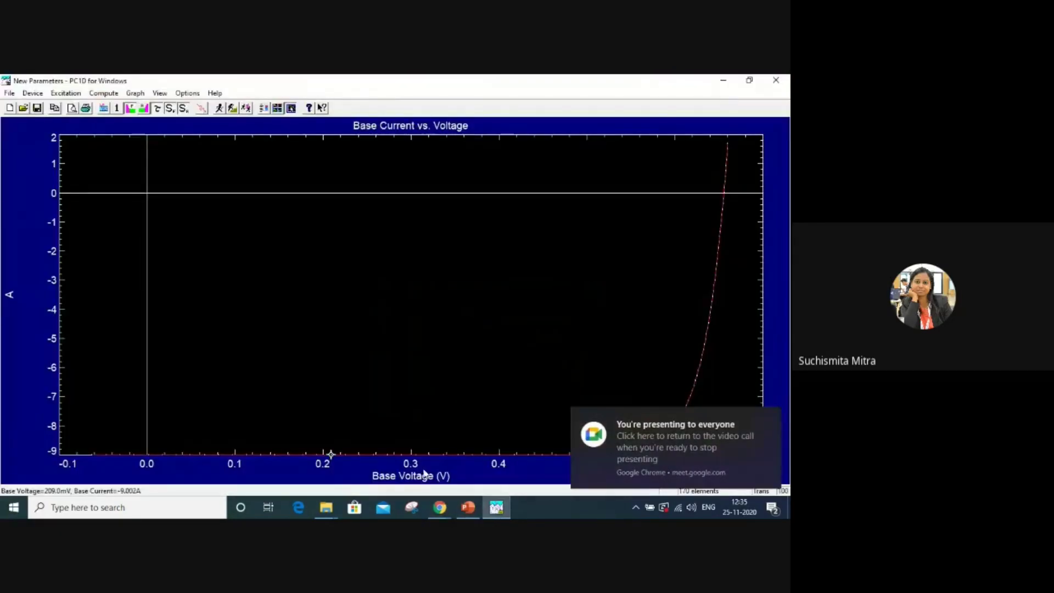
# Switch from the graph to the parameter list in a maximized window and show its Excitation and Results sections
pyautogui.click(749, 83)
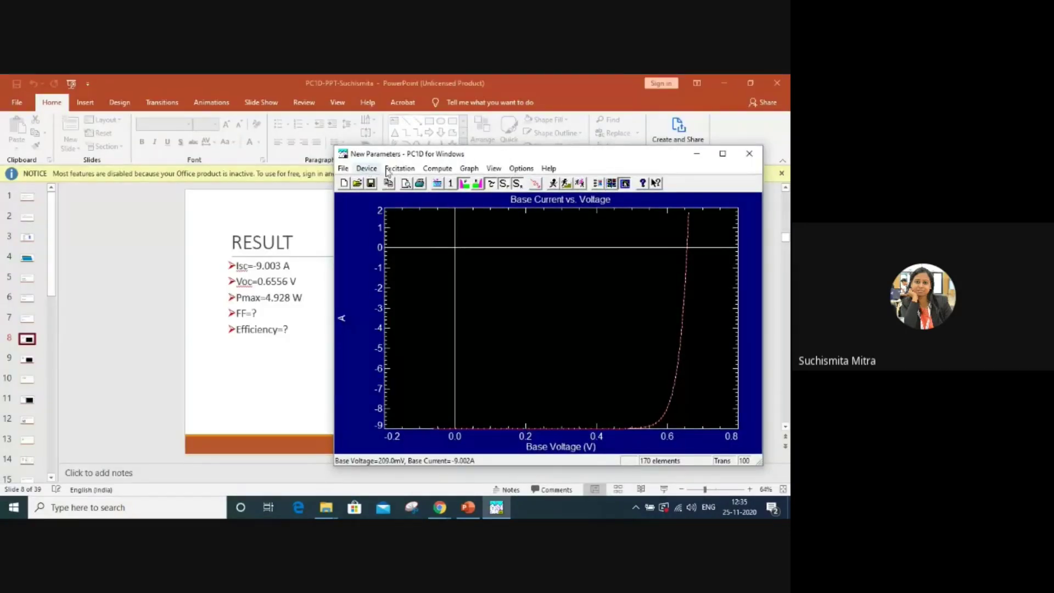
pyautogui.click(598, 185)
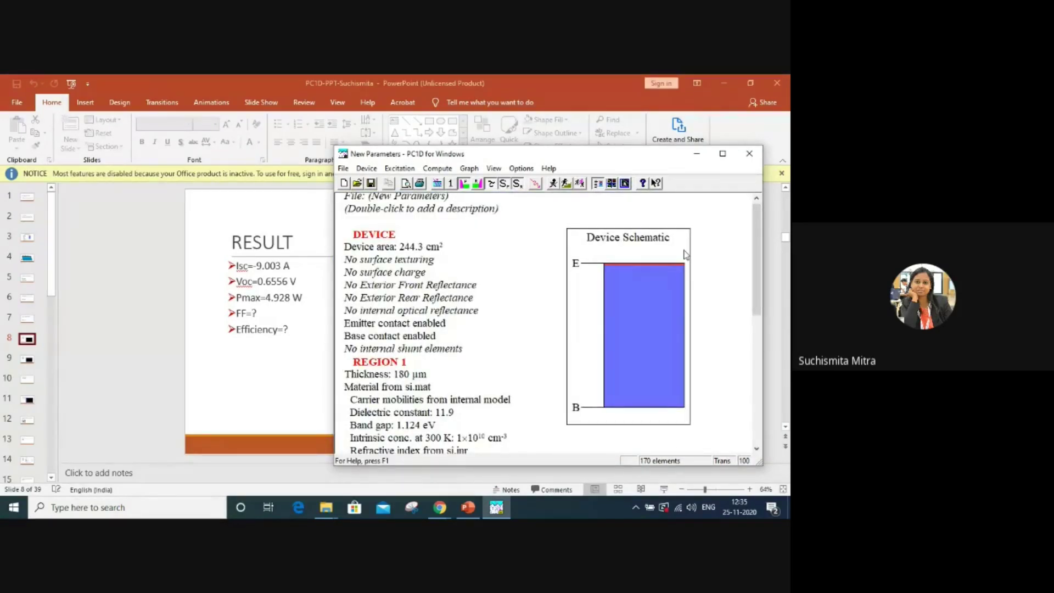
pyautogui.click(722, 153)
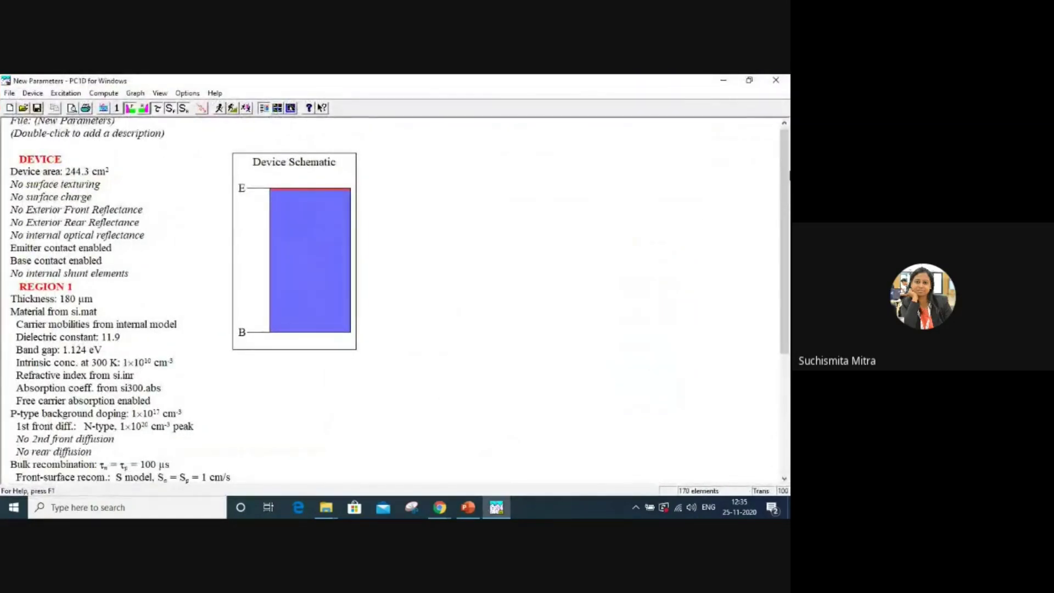
pyautogui.moveTo(789, 177); pyautogui.dragTo(784, 320)
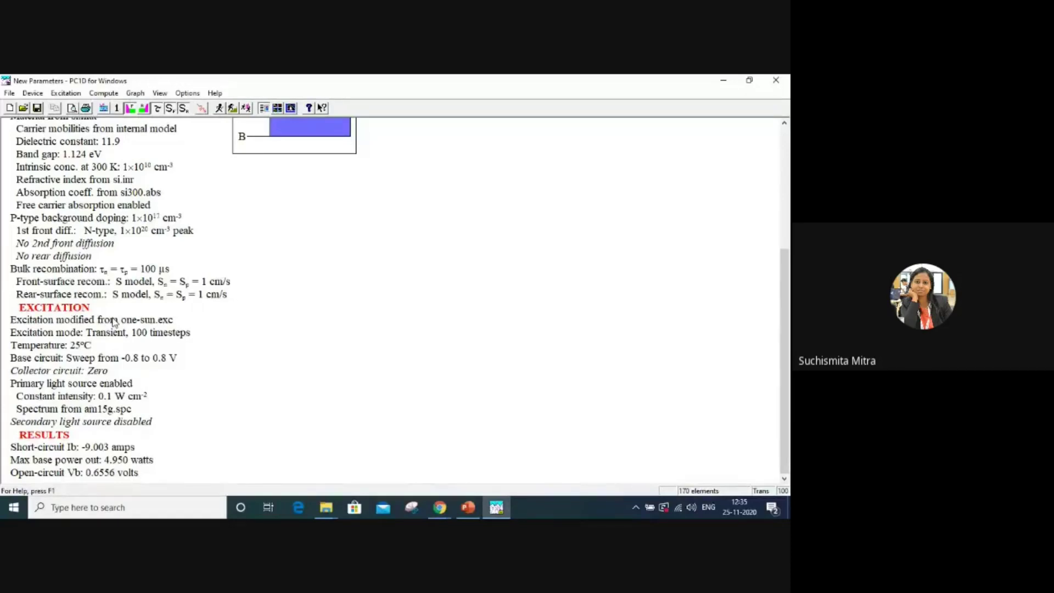
# Load the ONE-SUN excitation file from the PC1D5 folder
pyautogui.click(62, 94)
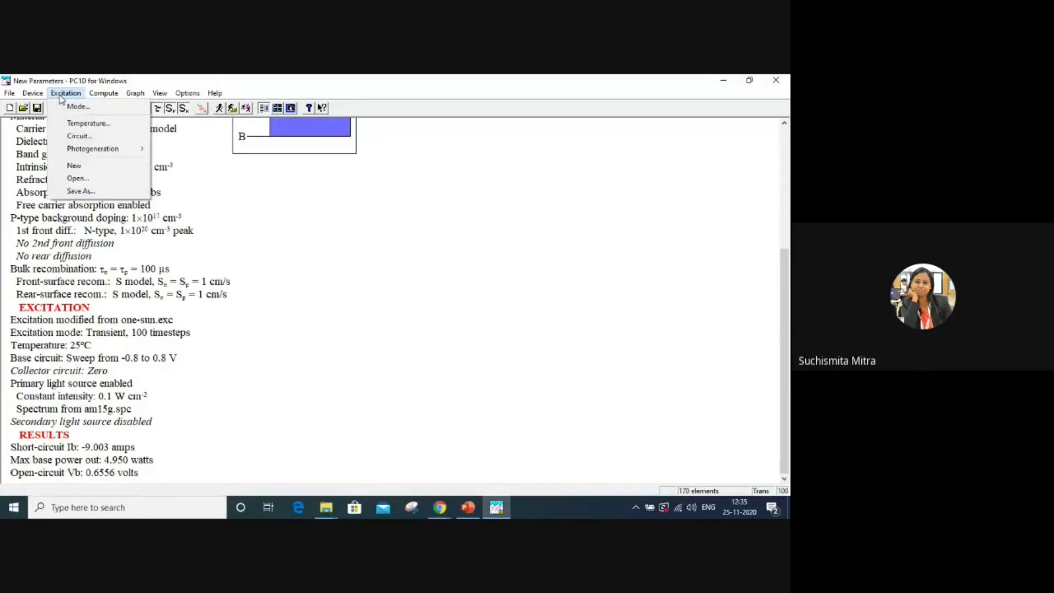
pyautogui.click(71, 178)
pyautogui.click(305, 266)
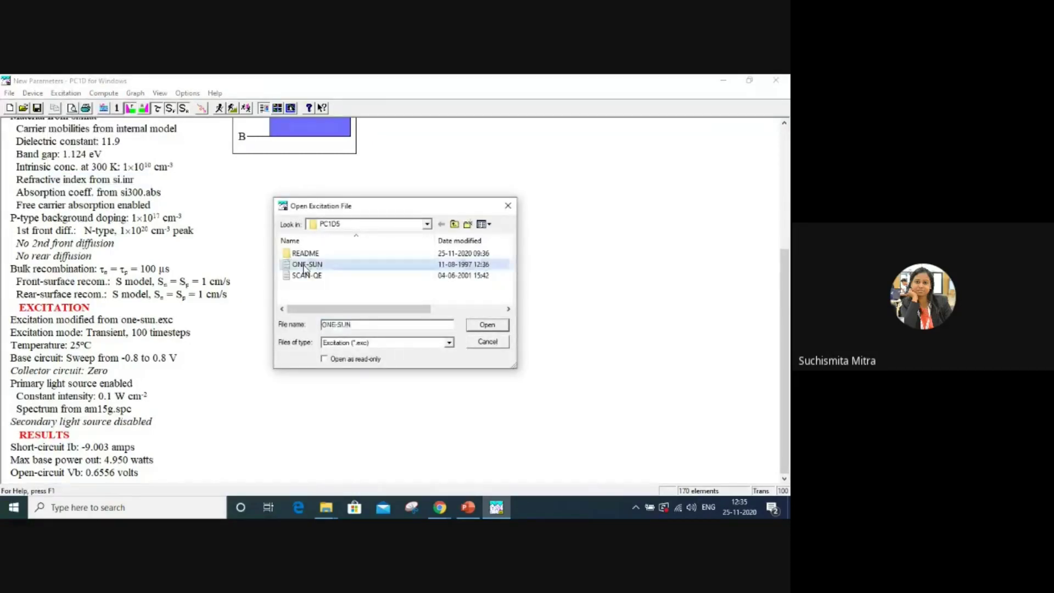
pyautogui.click(487, 325)
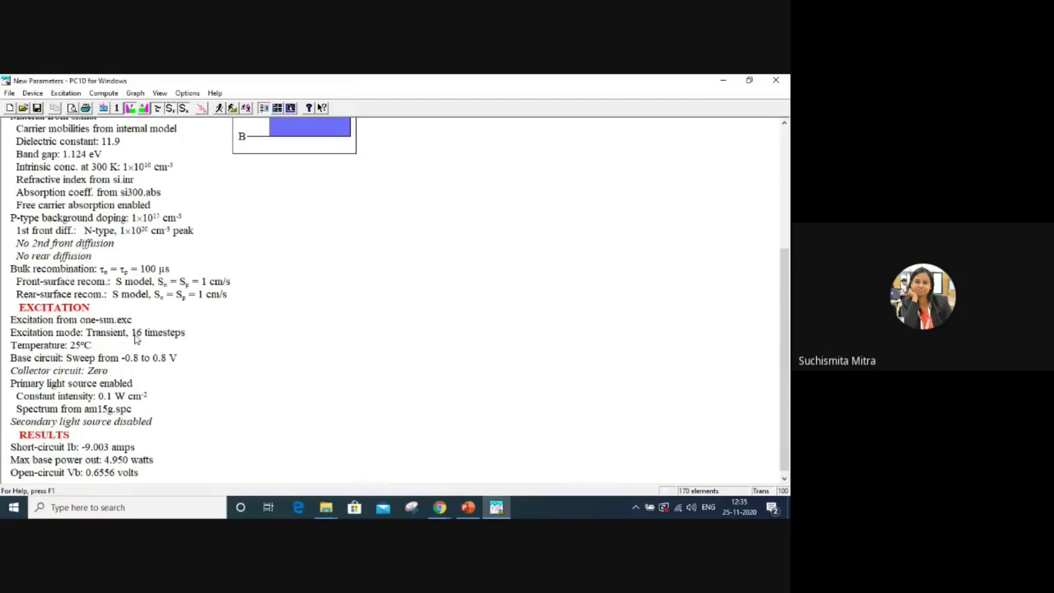
# Set the number of time steps of the transient excitation mode to 100
pyautogui.doubleClick(175, 339)
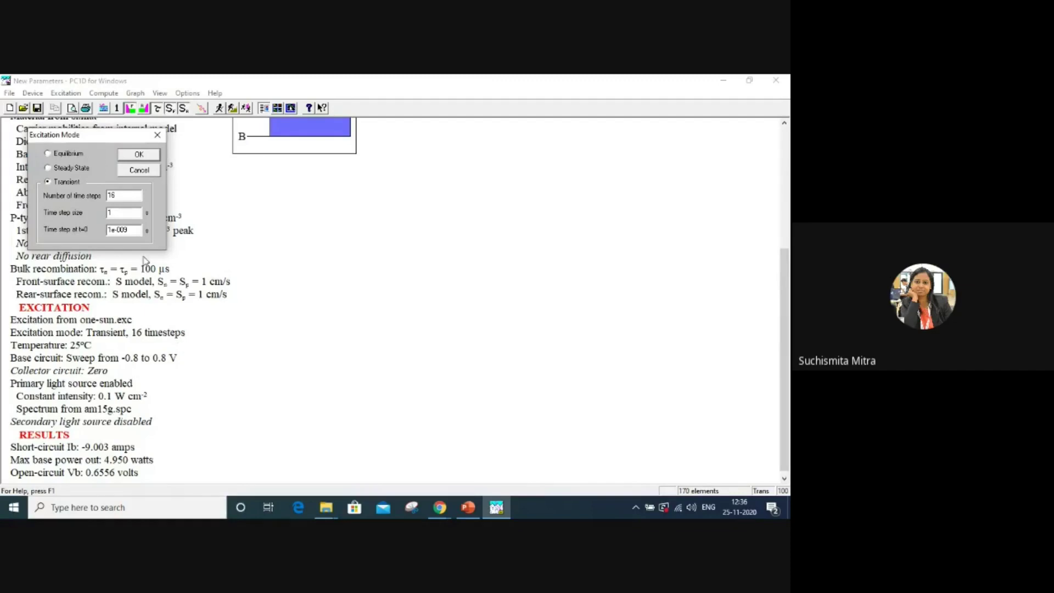
pyautogui.click(125, 196)
pyautogui.press('BackSpace')
pyautogui.write('0')
pyautogui.click(146, 159)
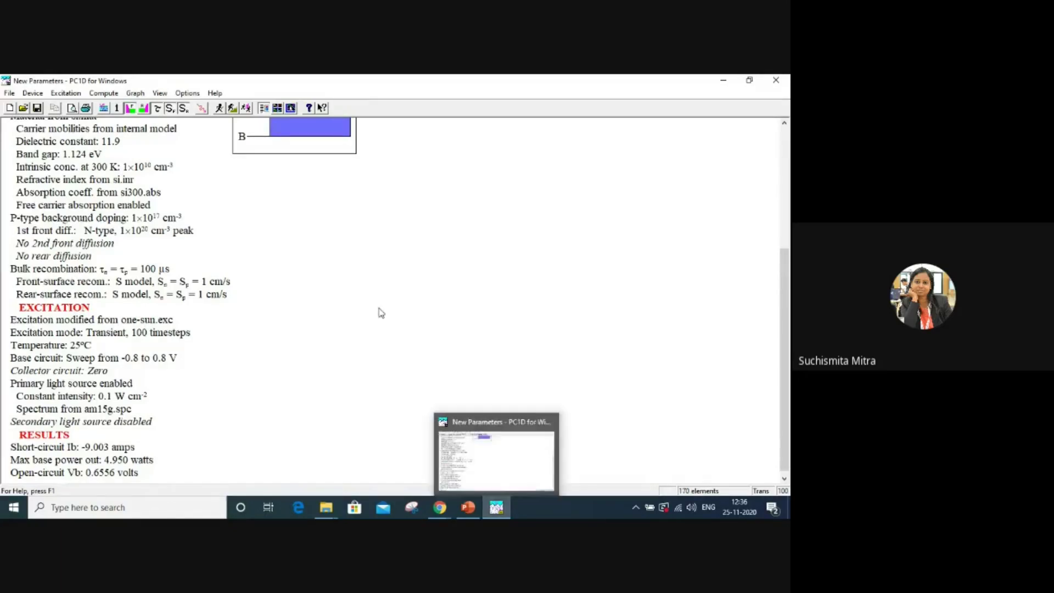
# View the One-Sun I-V and Power graph, go back to the parameter list, and check the Google Meet chat
pyautogui.click(291, 108)
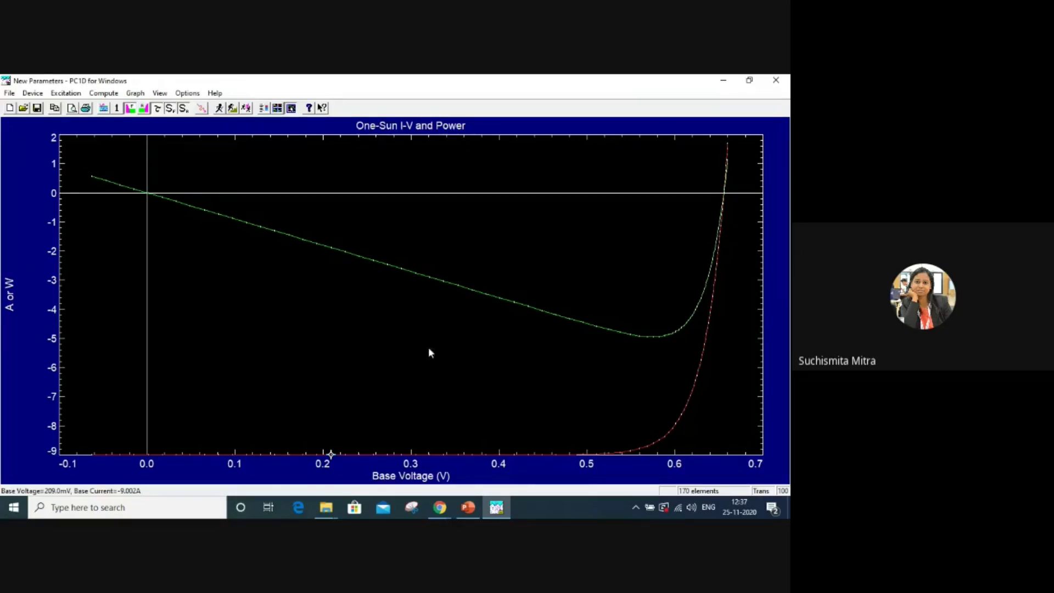
pyautogui.click(264, 108)
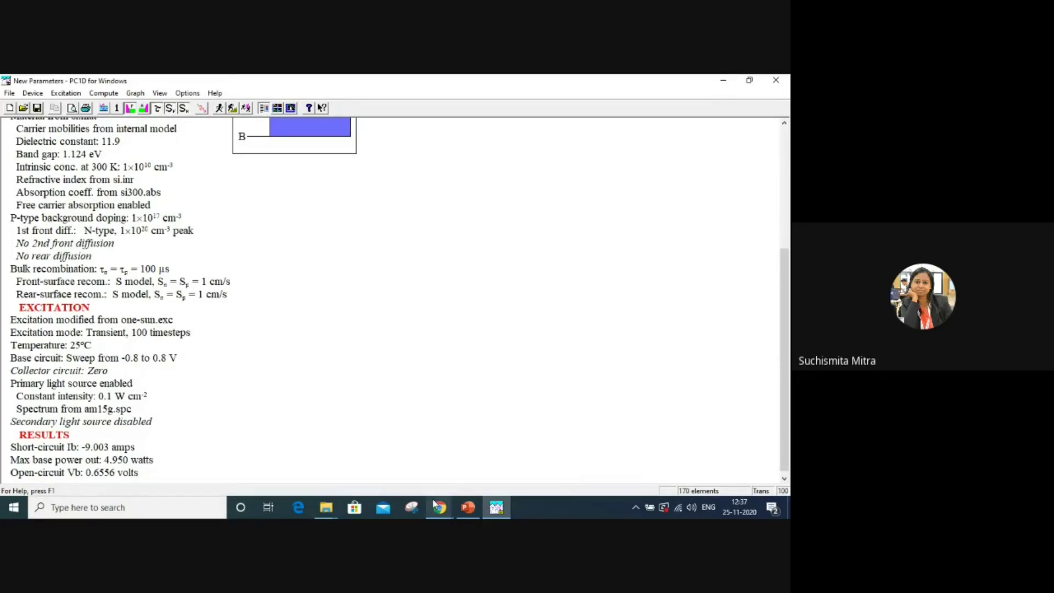
pyautogui.moveTo(433, 496)
pyautogui.click(376, 460)
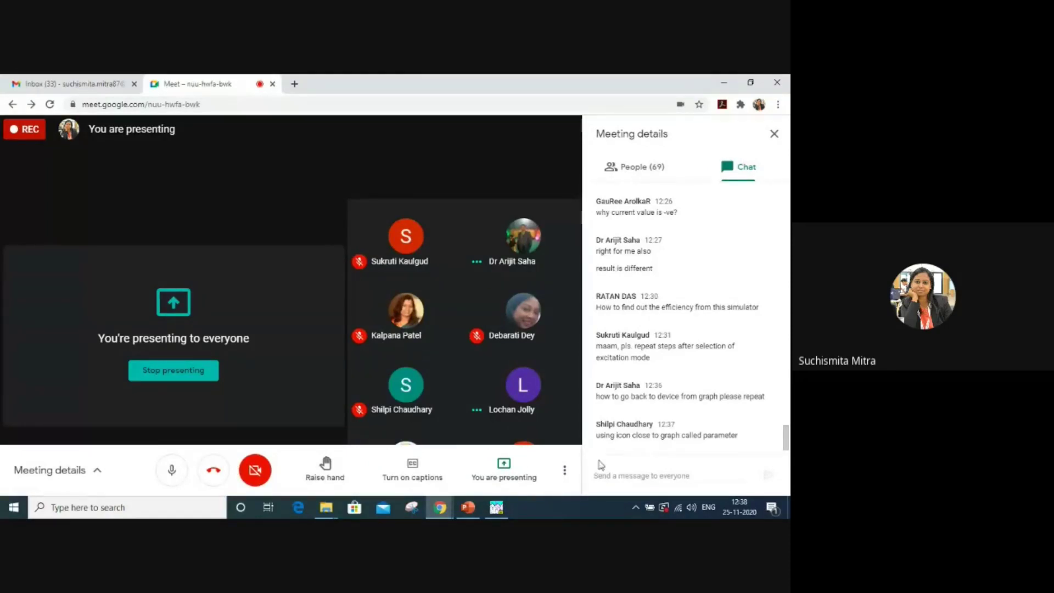
# Place a reduced PC1D window beside the values on the PowerPoint RESULT slide and show the list's Results section for comparison
pyautogui.click(496, 508)
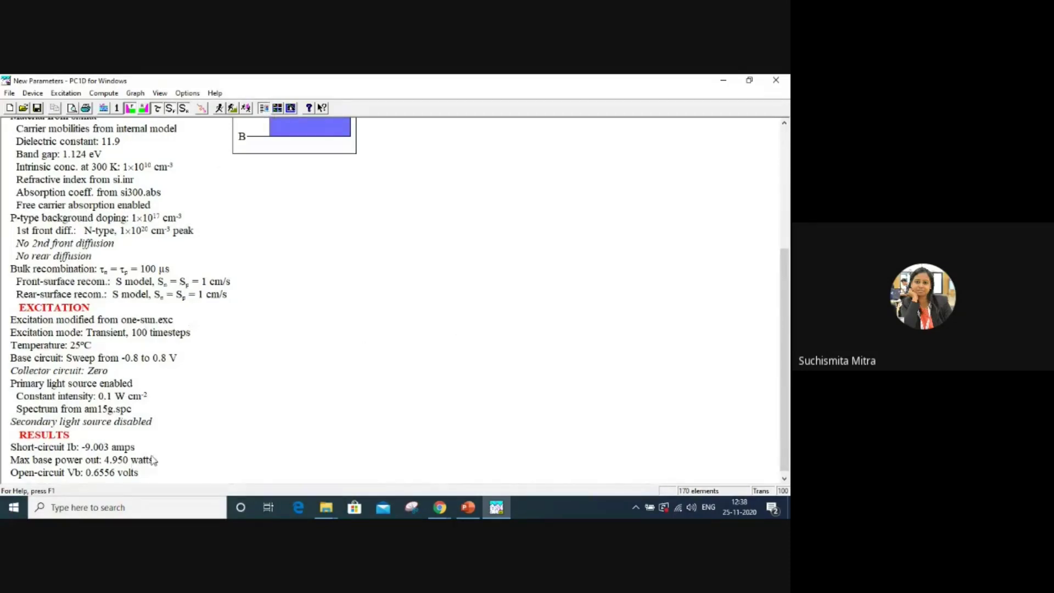
pyautogui.click(749, 80)
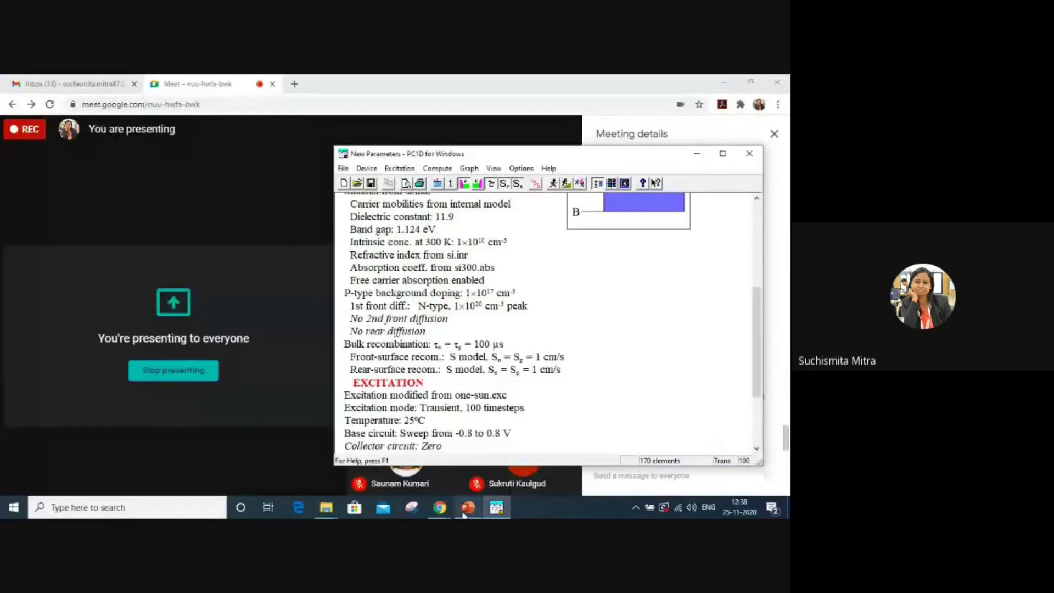
pyautogui.click(471, 513)
pyautogui.click(496, 510)
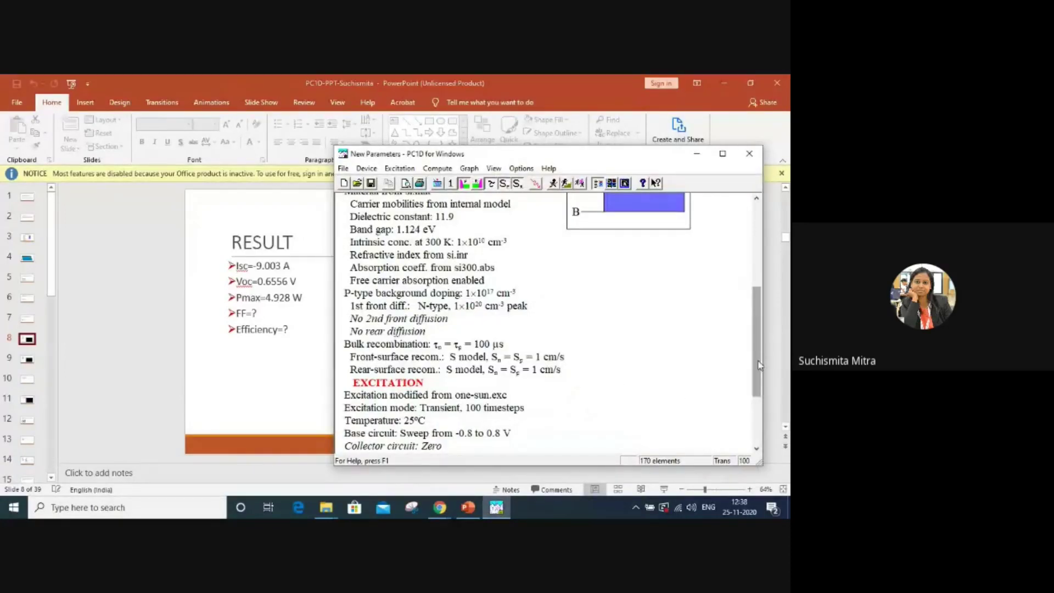
pyautogui.moveTo(759, 365); pyautogui.dragTo(759, 412)
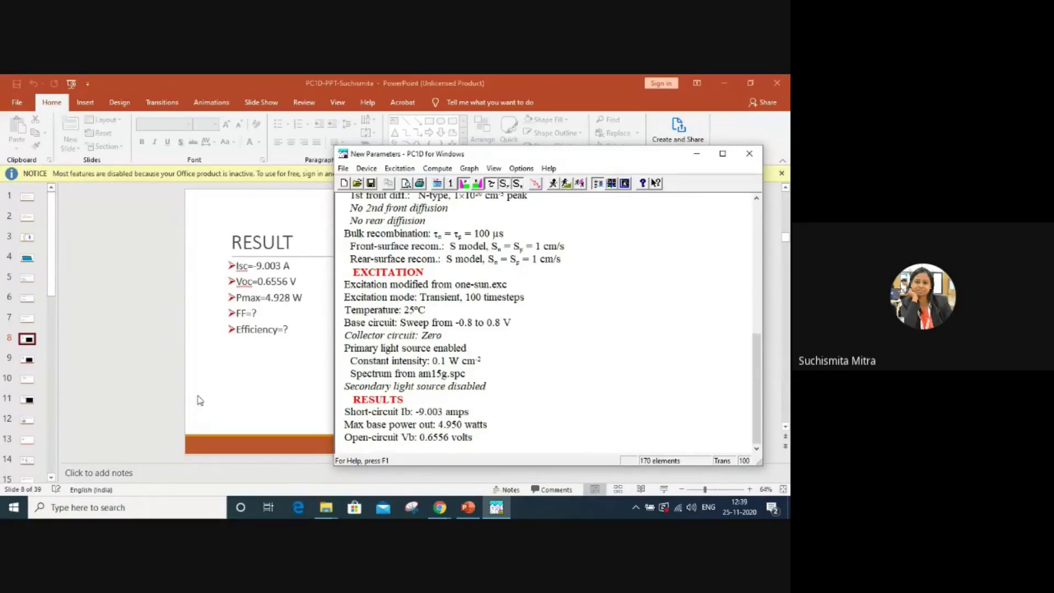
# Check the Google Meet chat, return to the RESULT slide in PowerPoint and bring the PC1D results back up beside it
pyautogui.moveTo(439, 512)
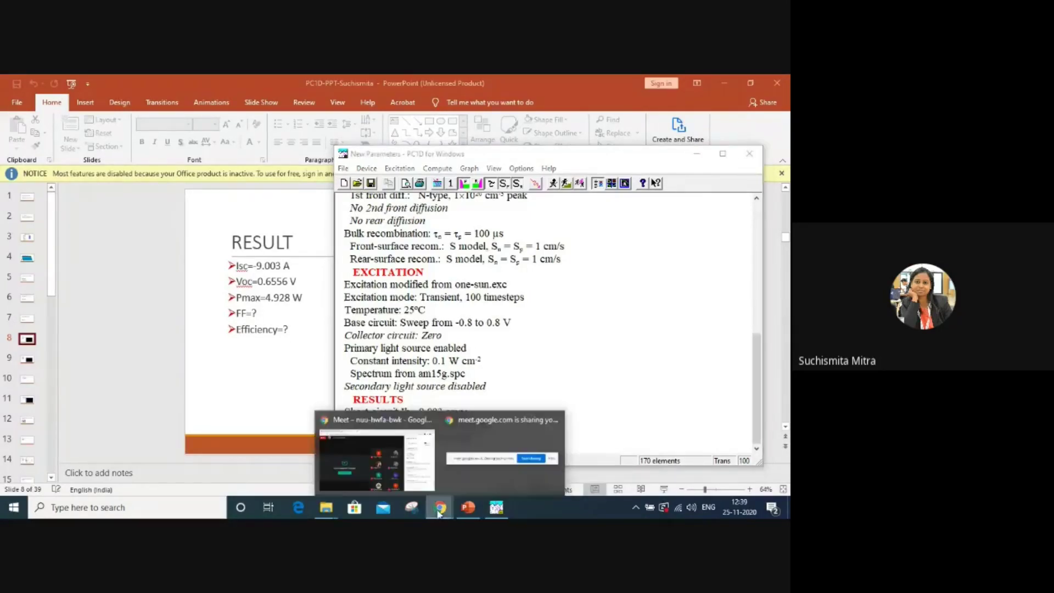
pyautogui.click(404, 468)
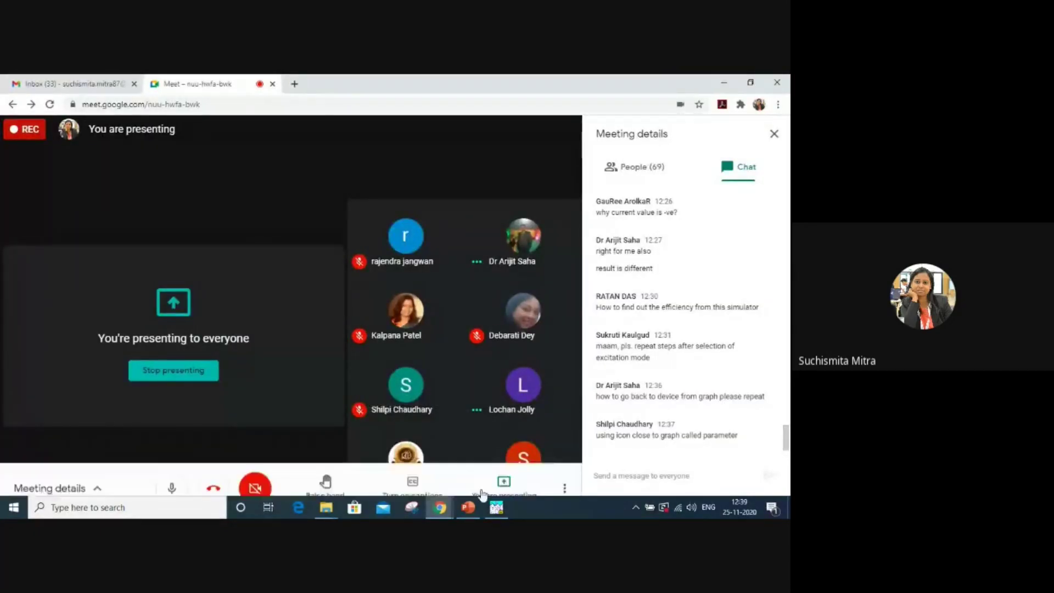
pyautogui.moveTo(441, 512)
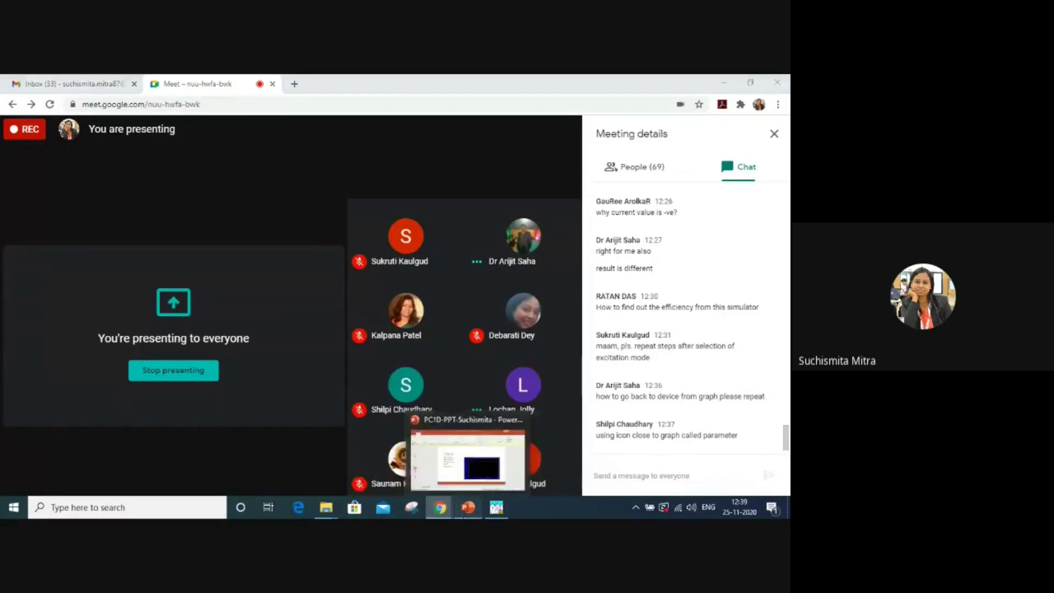
pyautogui.click(468, 507)
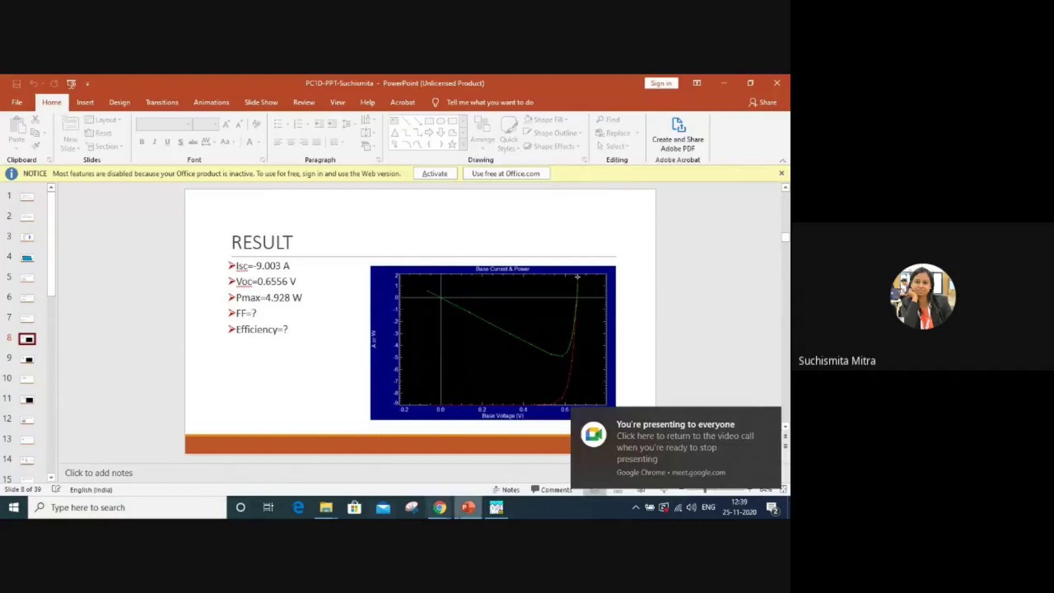
pyautogui.click(495, 508)
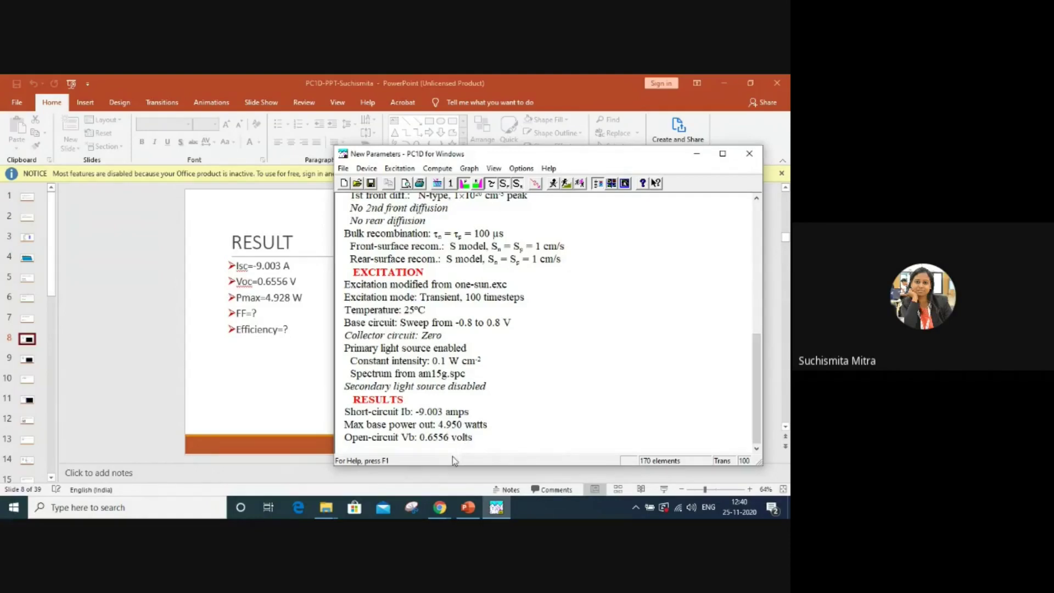
# Switch to Google Meet and read the participants' fill factor and efficiency answers in the chat
pyautogui.moveTo(467, 511)
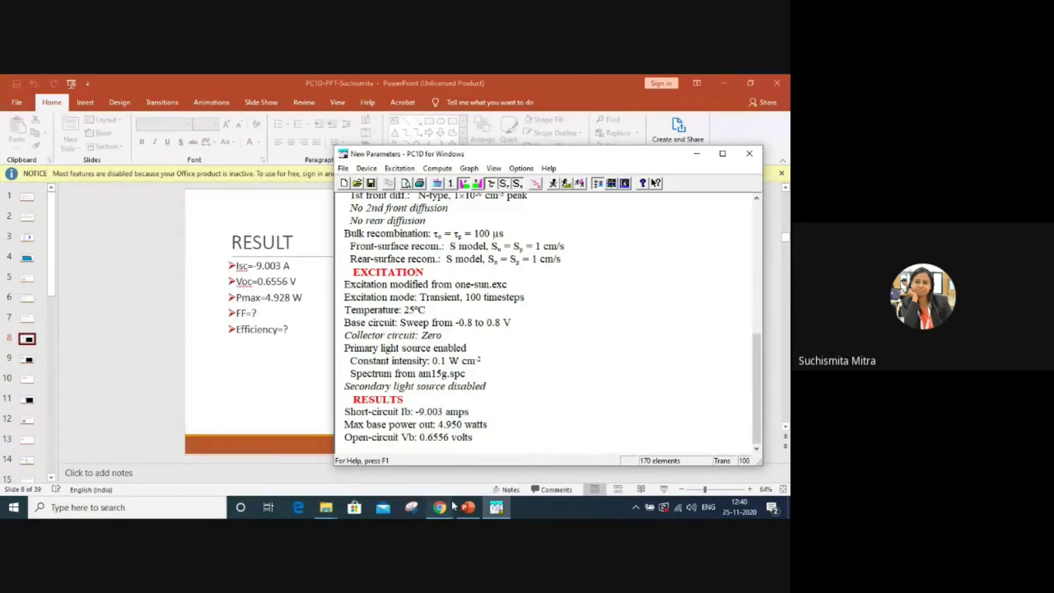
pyautogui.moveTo(423, 482)
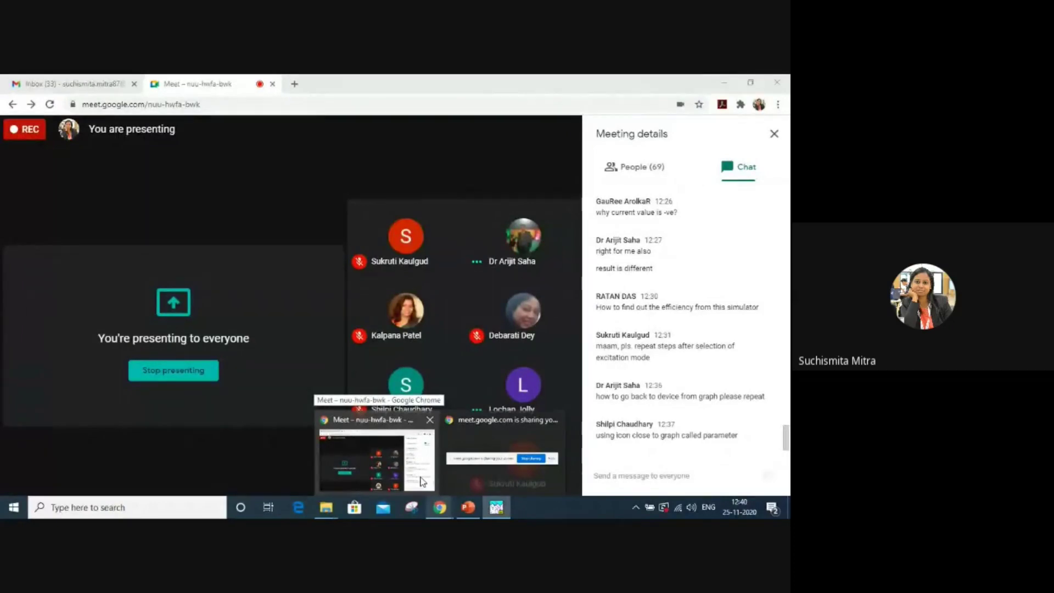
pyautogui.click(422, 482)
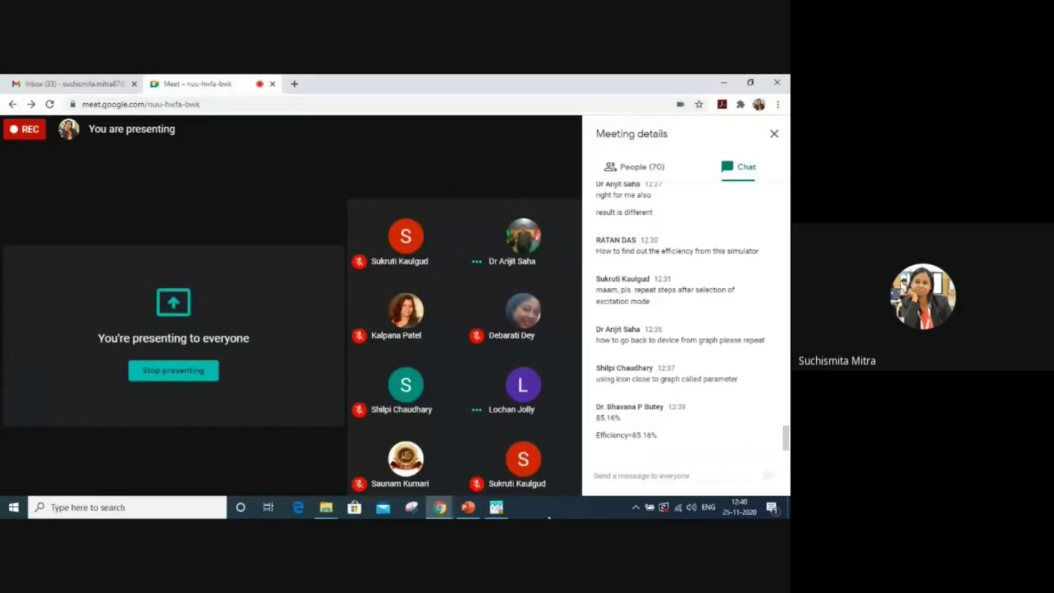
pyautogui.click(616, 473)
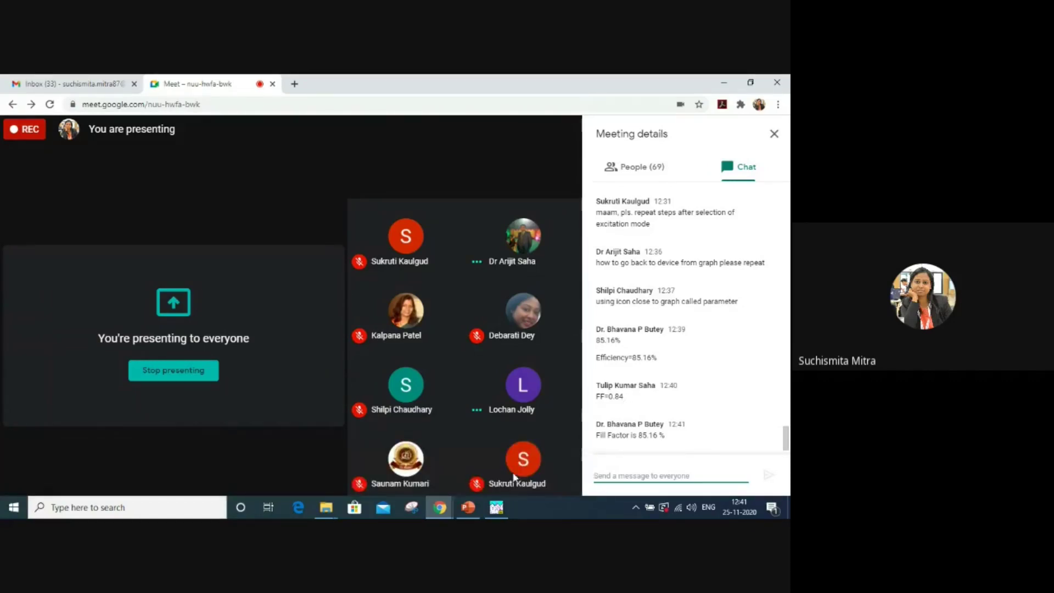
# Show the PC1D Results section over the meeting and check the Google Meet chat for new questions and efficiency answers
pyautogui.click(494, 513)
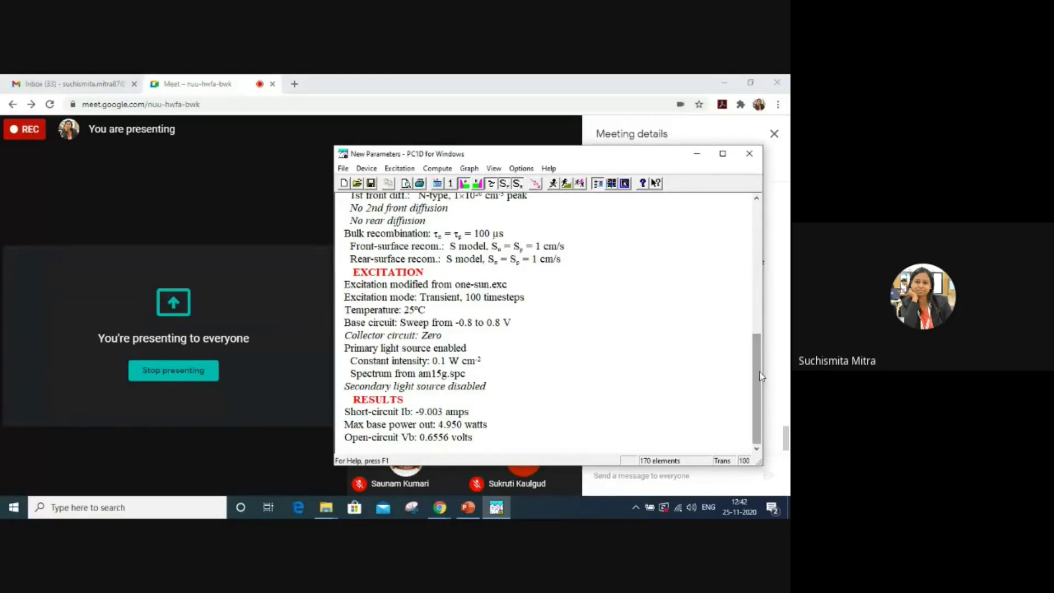
pyautogui.click(780, 379)
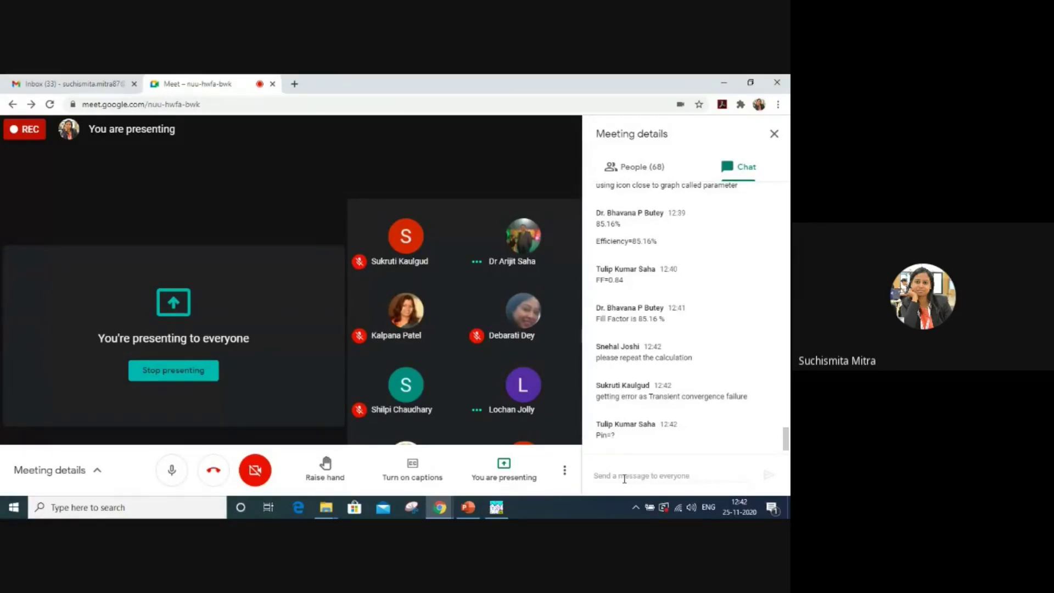
pyautogui.click(496, 508)
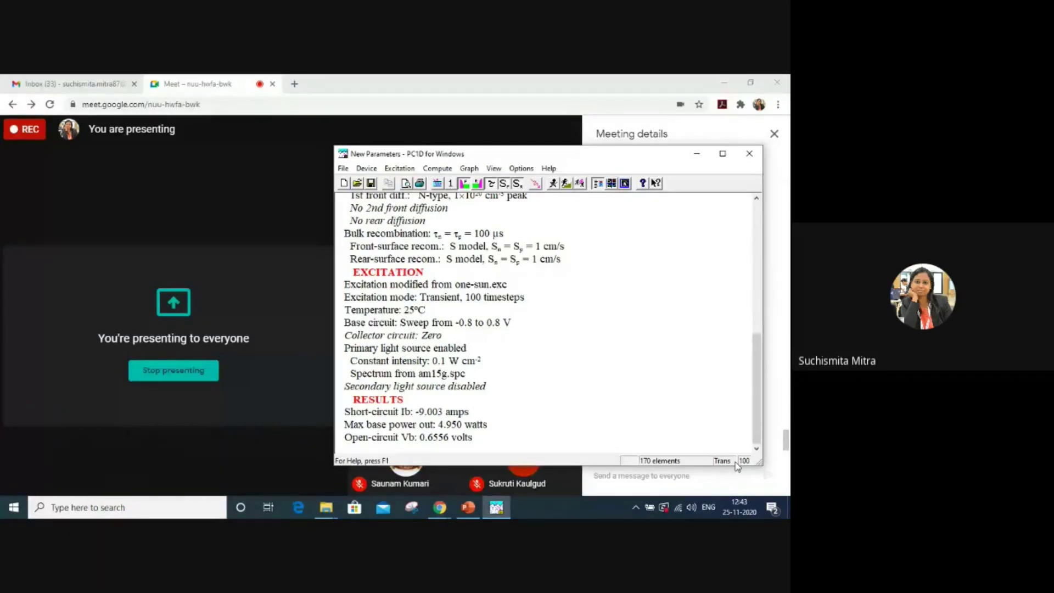
pyautogui.click(776, 369)
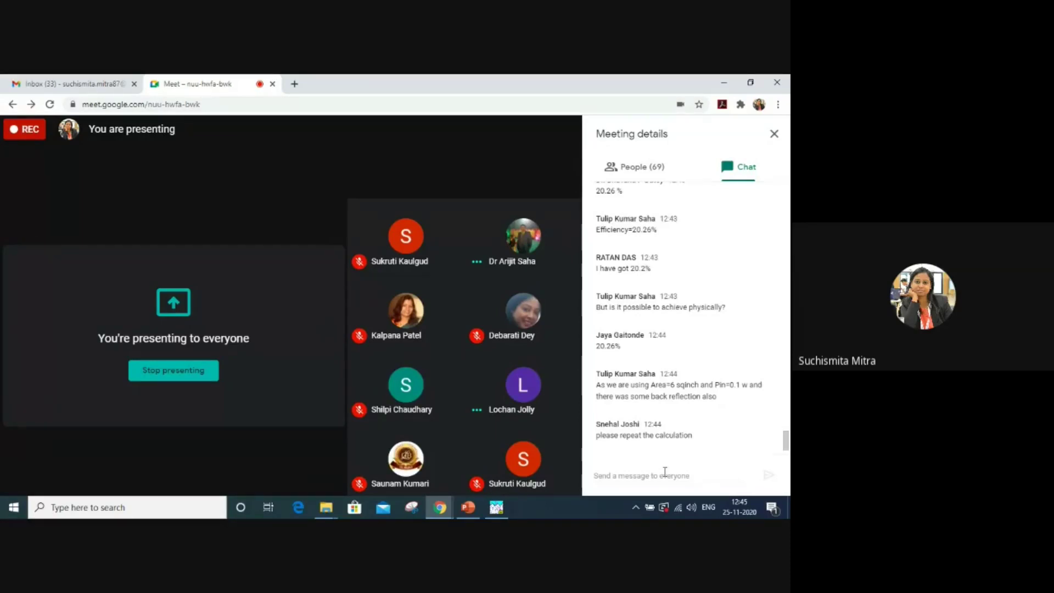
# Show the PowerPoint RESULT slide with the filled-in FF and efficiency values, and bring up the PC1D results for comparison
pyautogui.click(496, 507)
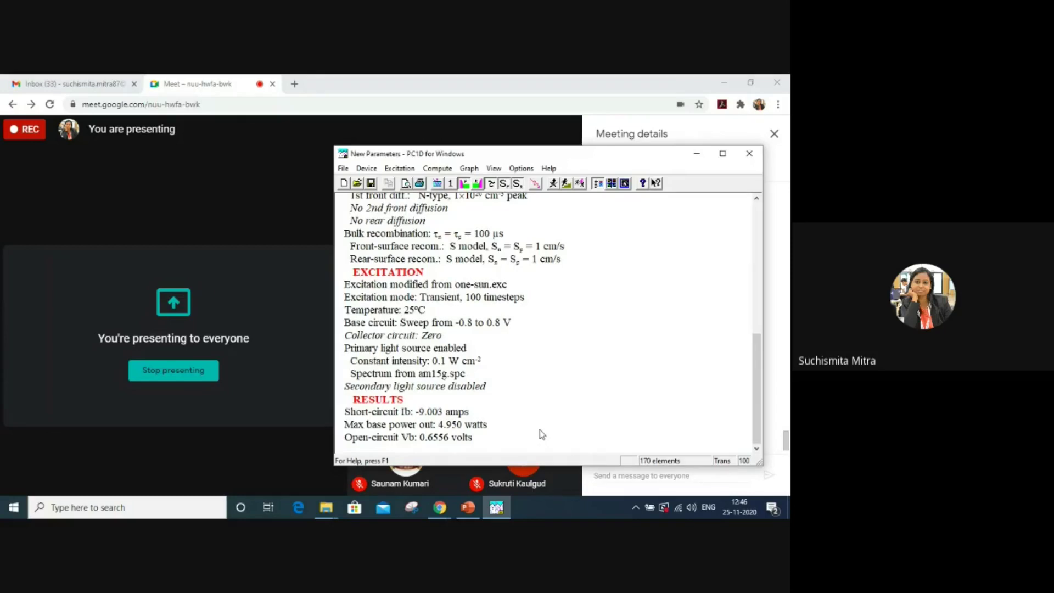
pyautogui.click(467, 507)
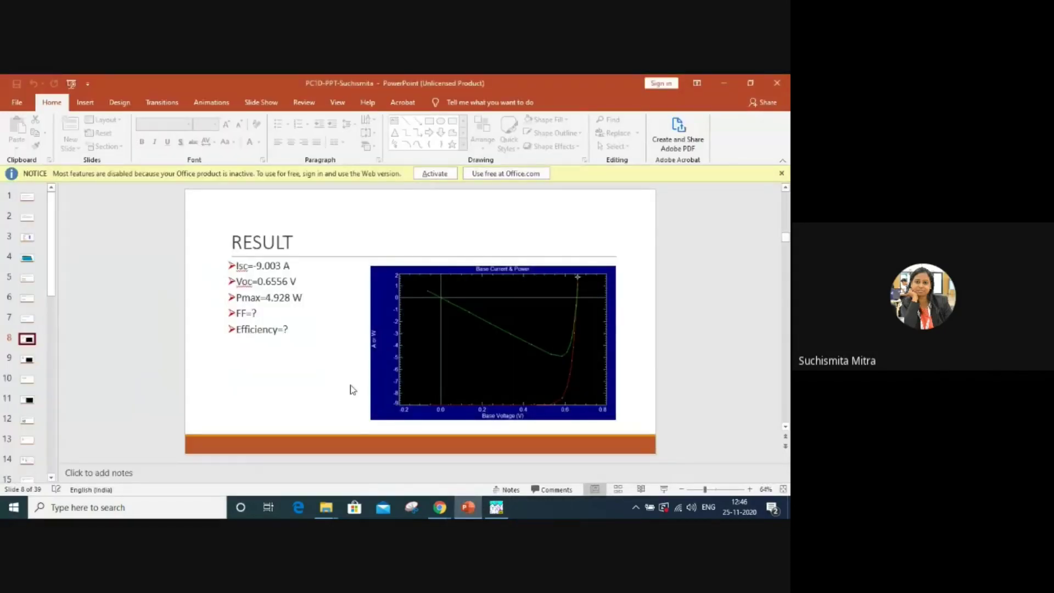
pyautogui.scroll(-1, 350, 387)
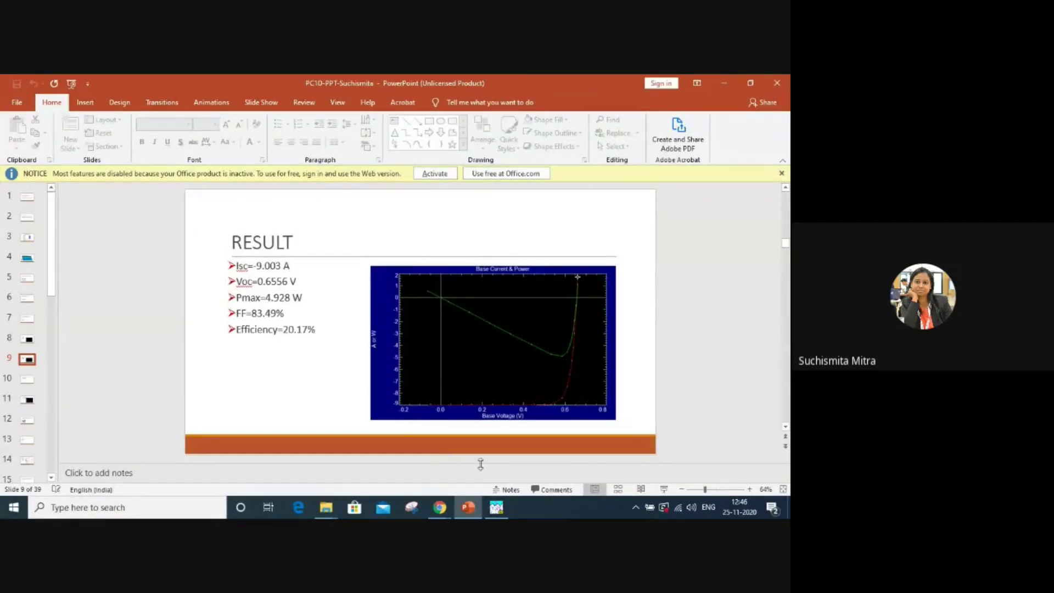
pyautogui.click(501, 515)
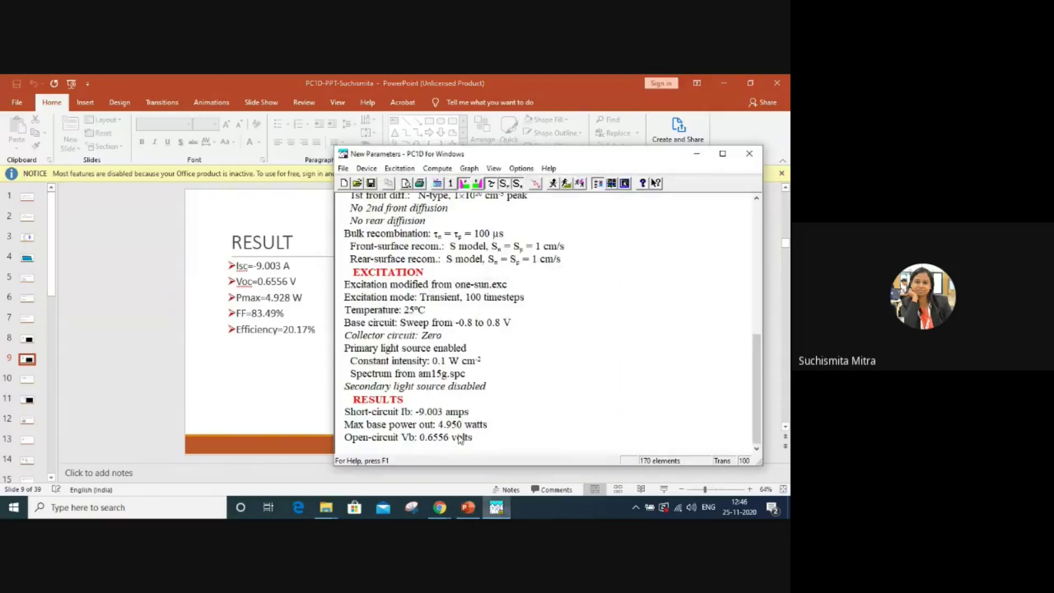
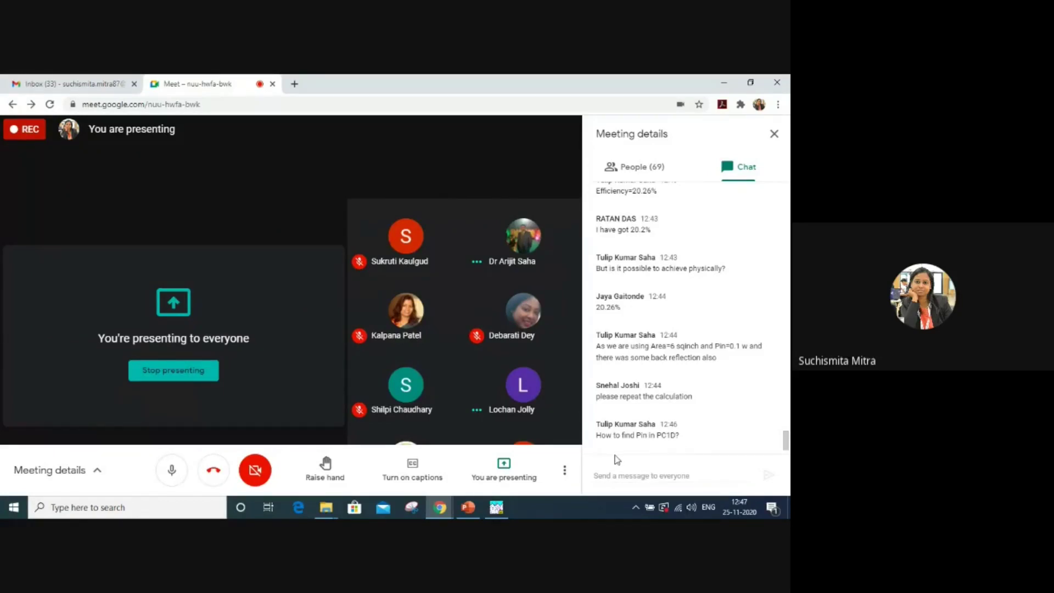
# Load the scan-qe.exc excitation file in PC1D, minimize the window and check the Google Meet chat
pyautogui.click(496, 507)
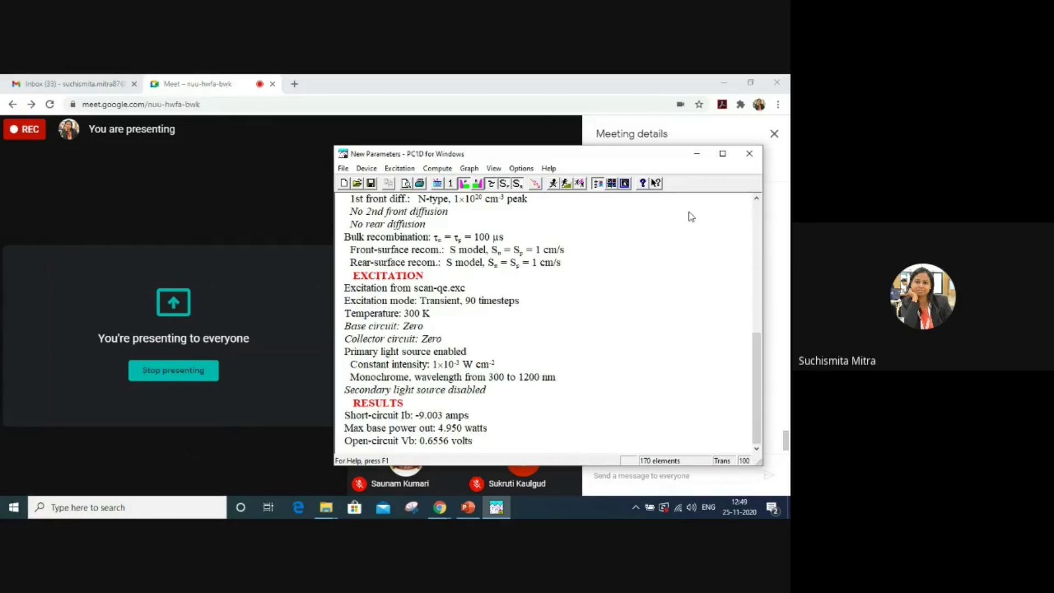
pyautogui.click(696, 154)
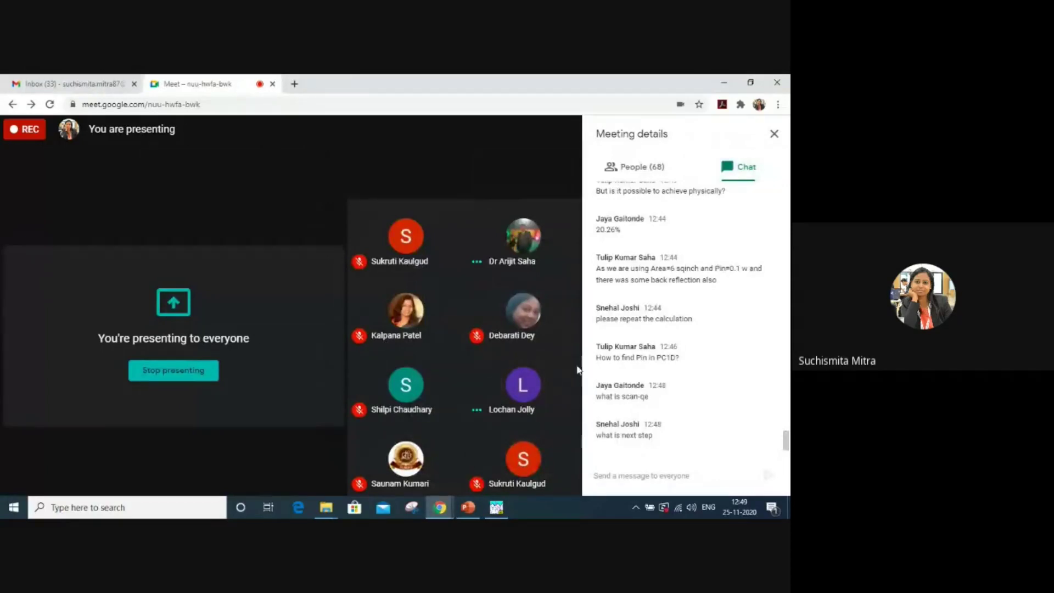
pyautogui.moveTo(551, 489)
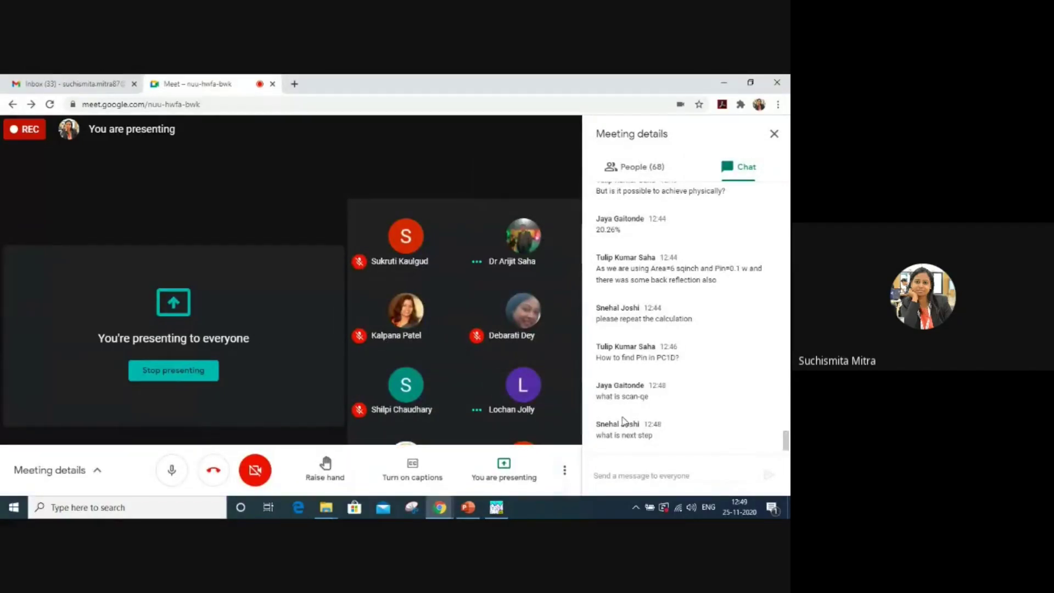
# Run the scan-qe simulation in PC1D, then display the Quantum Efficiency graph and copy its data
pyautogui.click(496, 515)
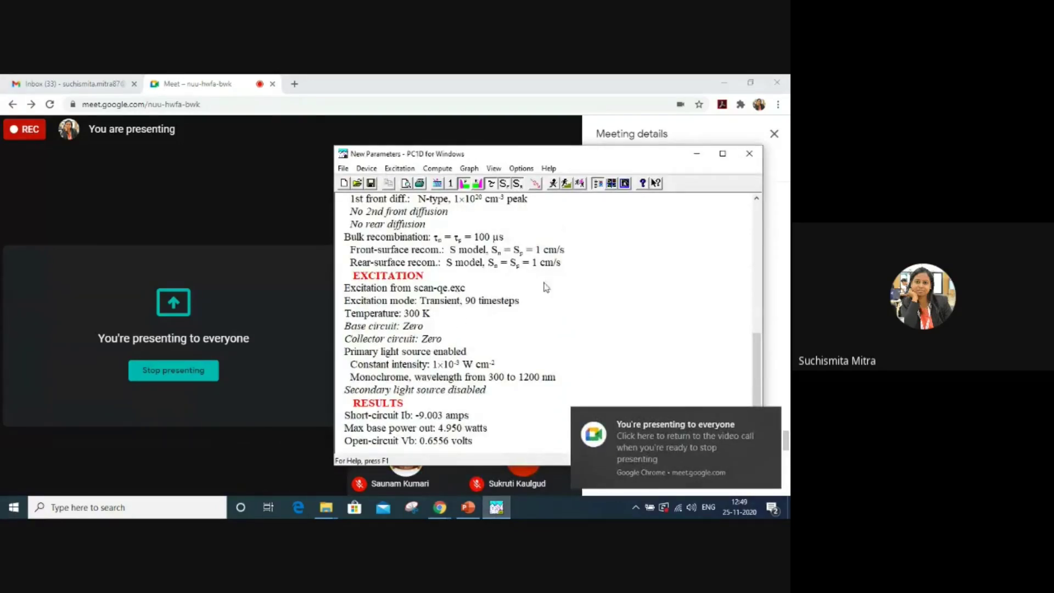
pyautogui.click(555, 186)
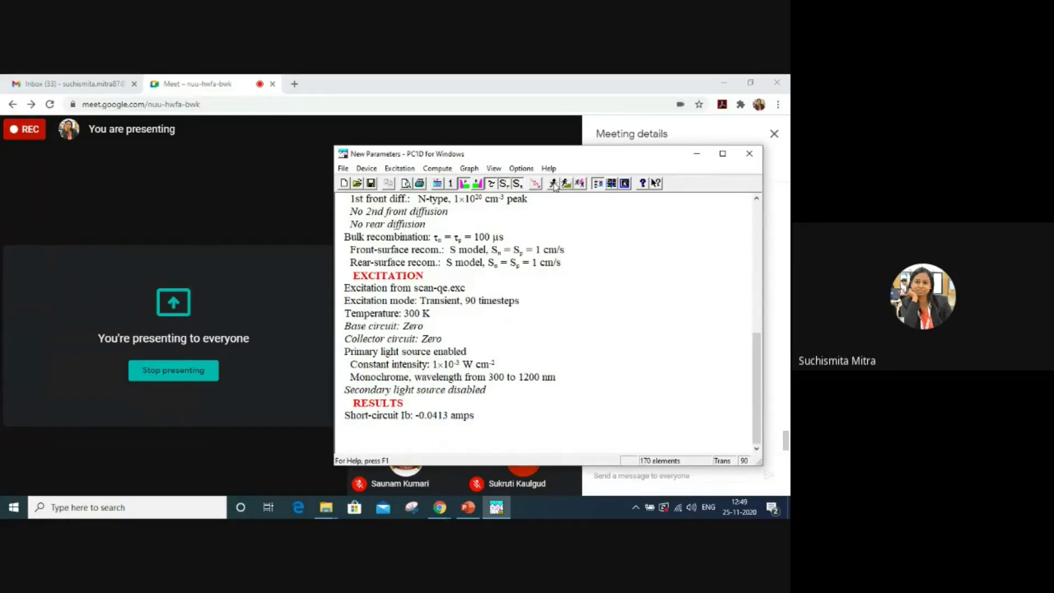
pyautogui.click(624, 184)
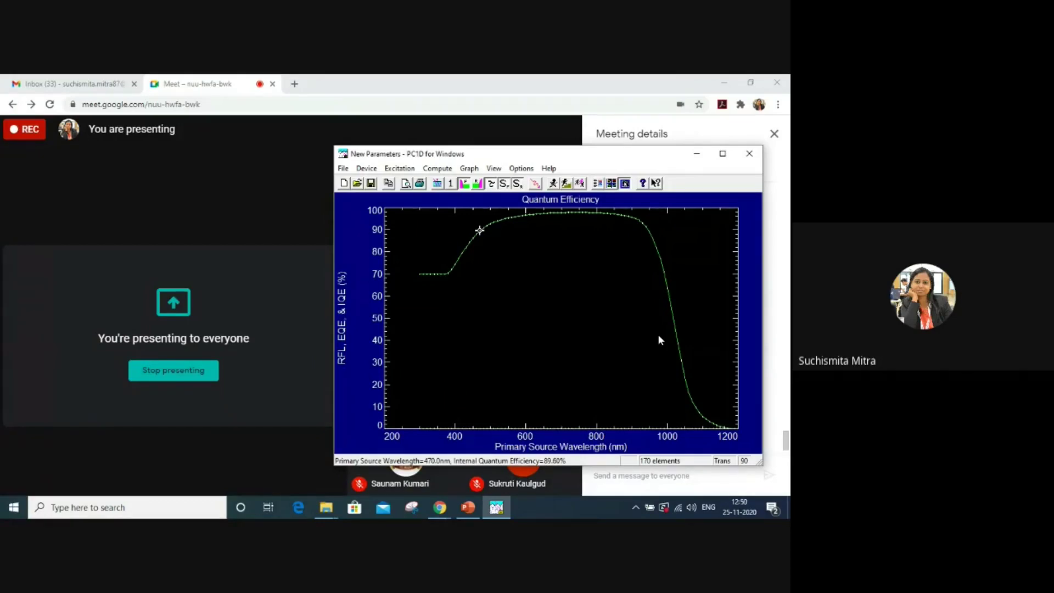
pyautogui.click(468, 168)
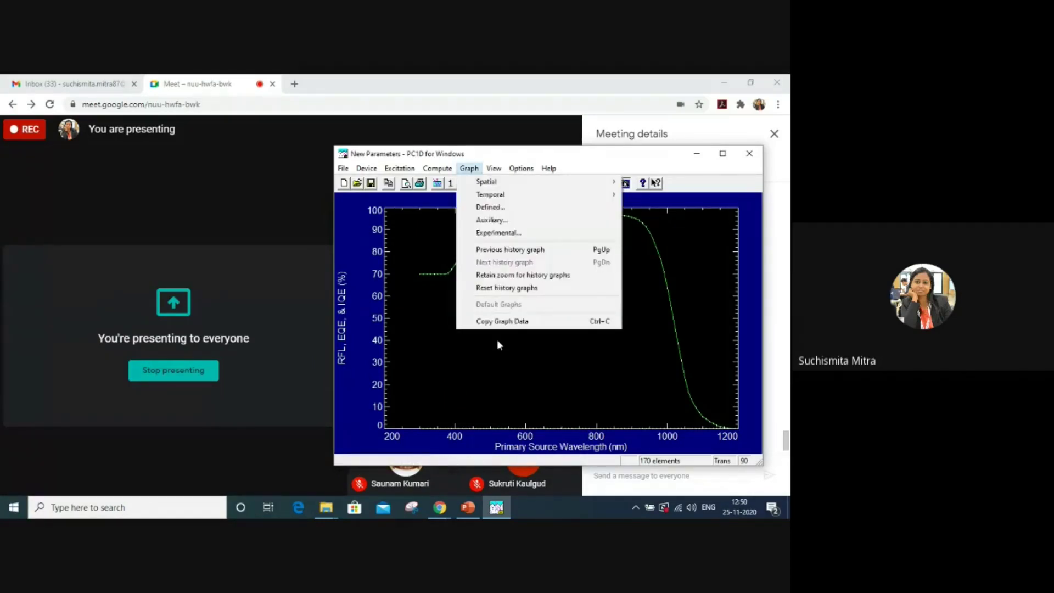
pyautogui.click(500, 321)
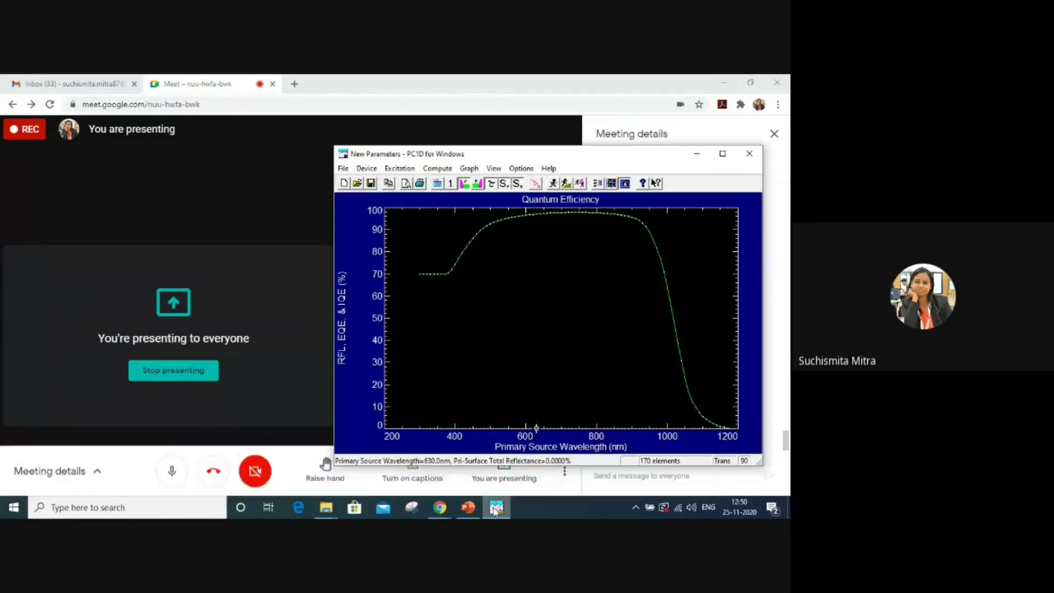
# Minimize PC1D and read the participants' new questions in the Google Meet chat
pyautogui.moveTo(494, 510)
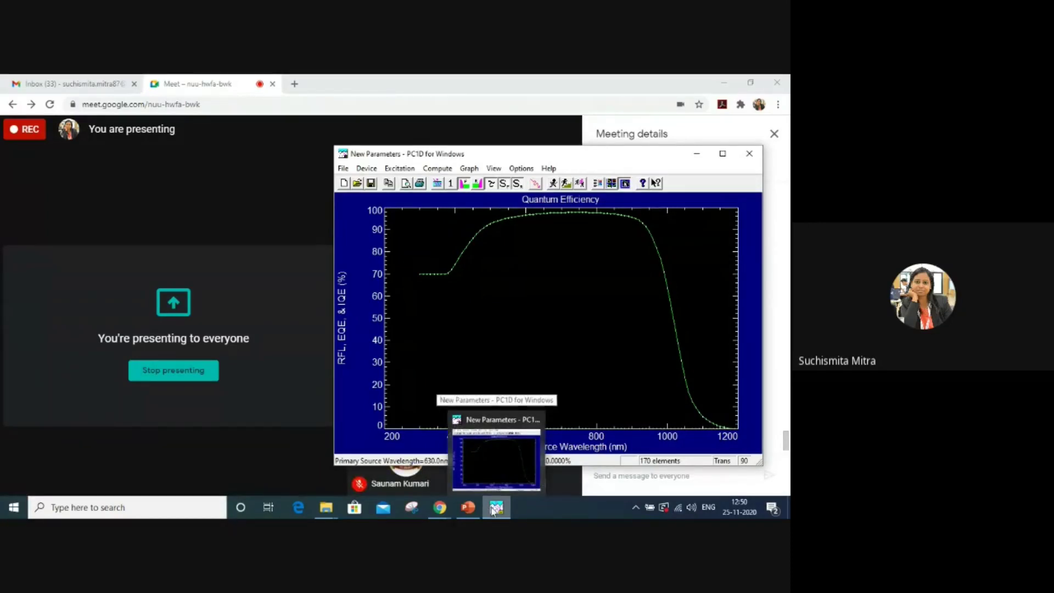
pyautogui.click(495, 510)
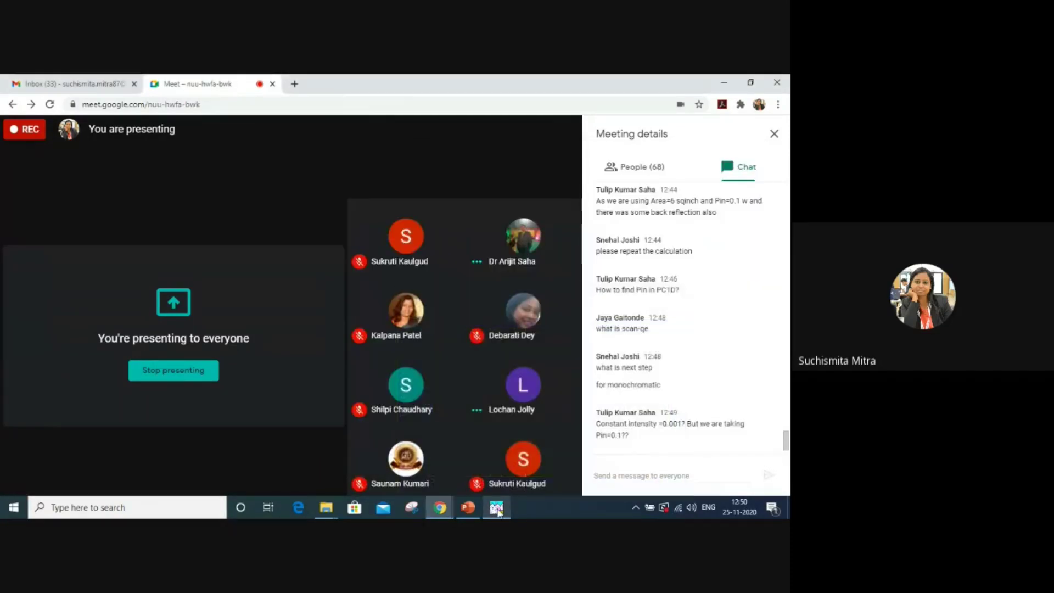
pyautogui.click(616, 471)
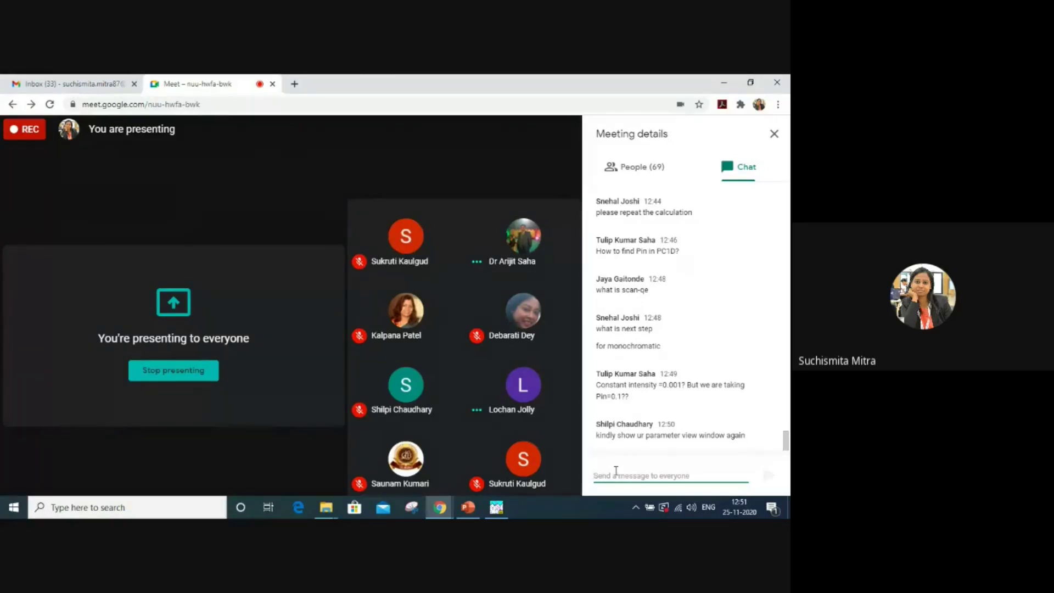
# Maximize the PC1D window and switch from the graph to the parameter list, showing its Excitation and Results sections
pyautogui.click(503, 514)
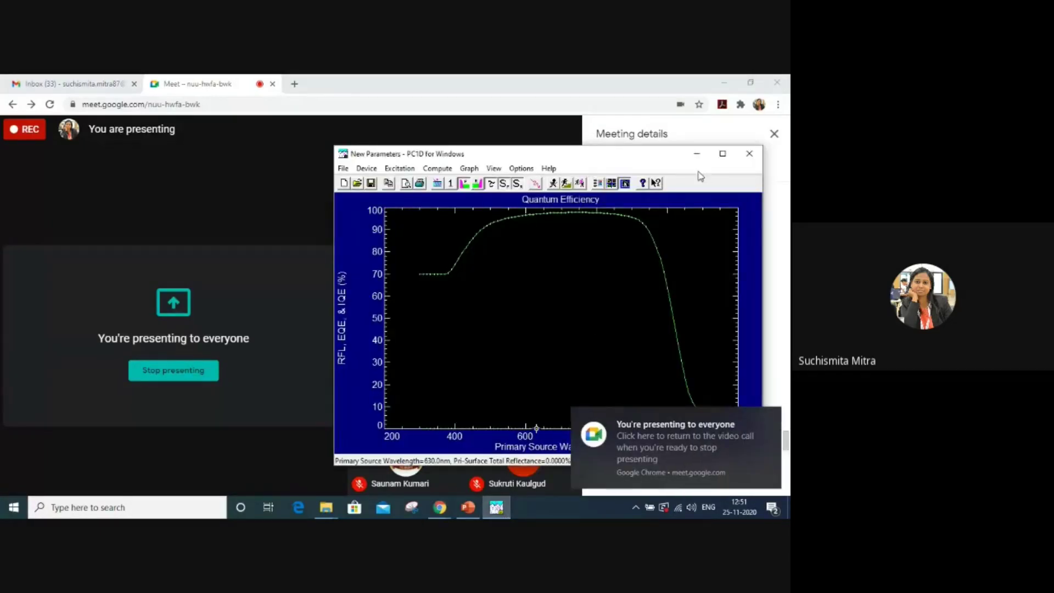
pyautogui.click(720, 154)
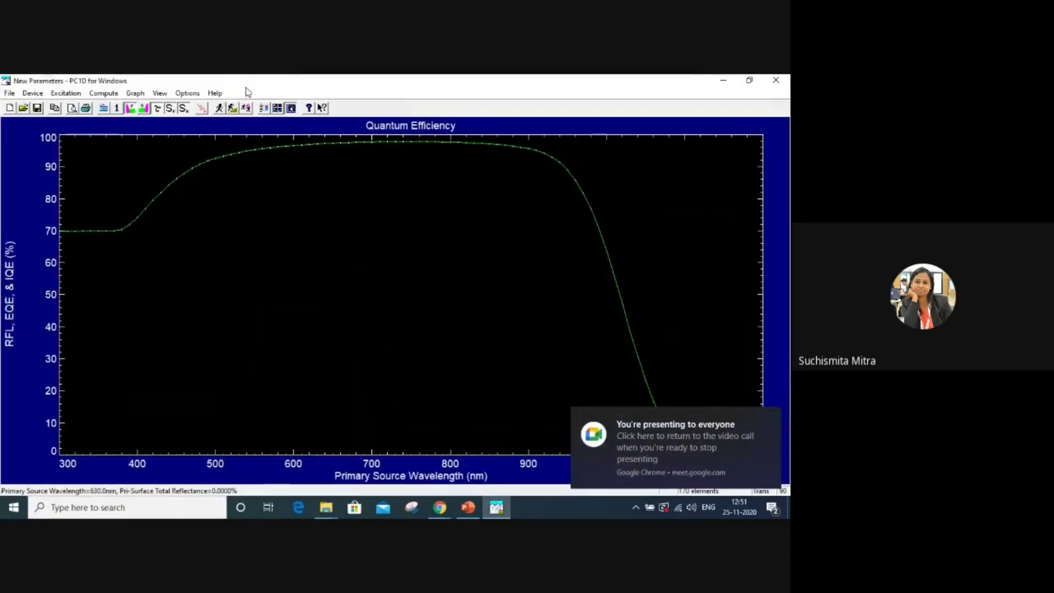
pyautogui.click(264, 108)
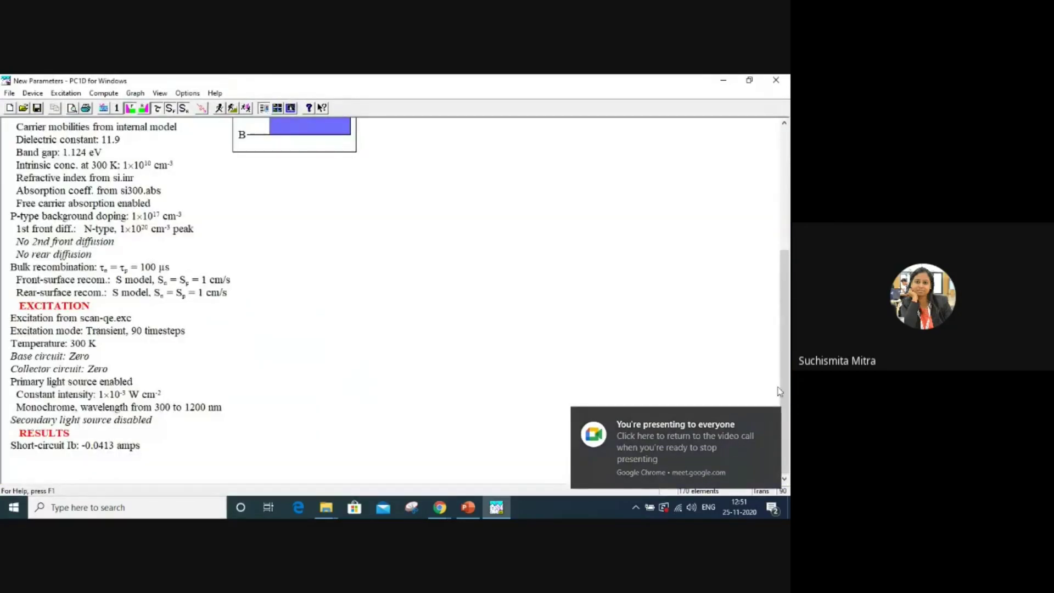
pyautogui.click(770, 418)
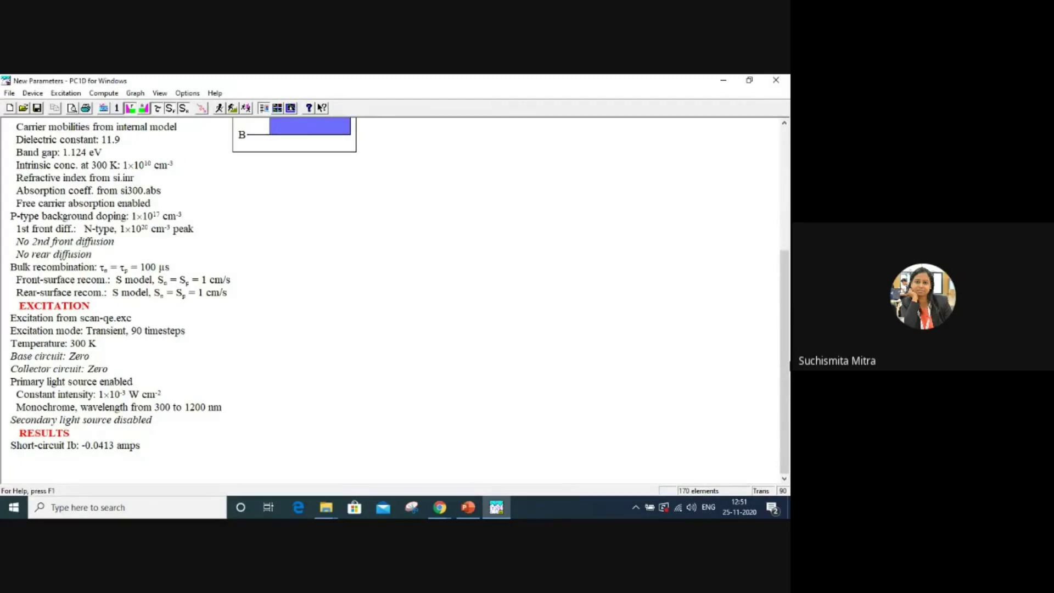
pyautogui.moveTo(789, 365); pyautogui.dragTo(785, 344)
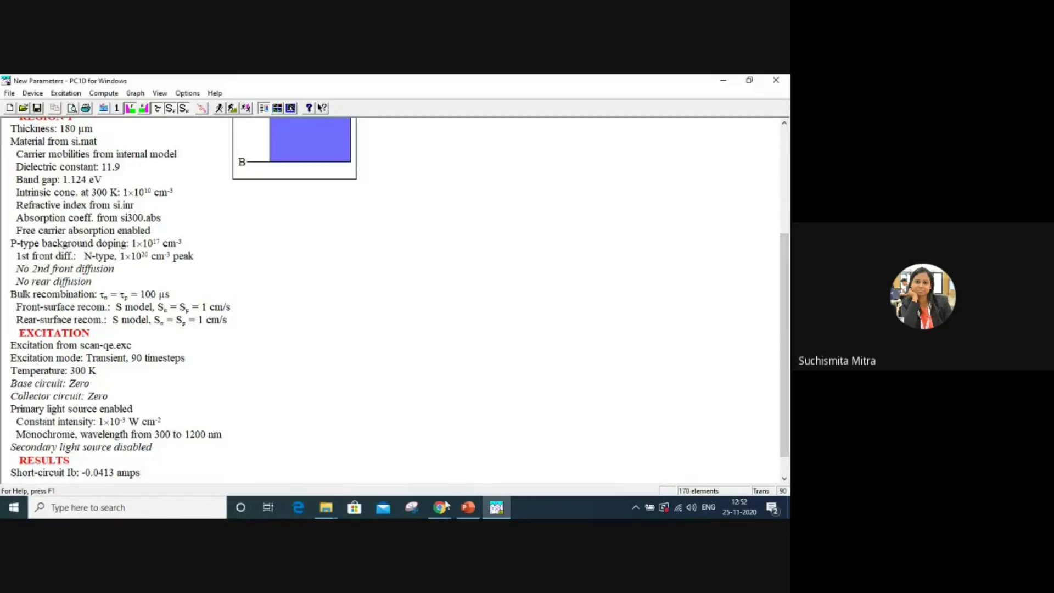
pyautogui.moveTo(445, 505)
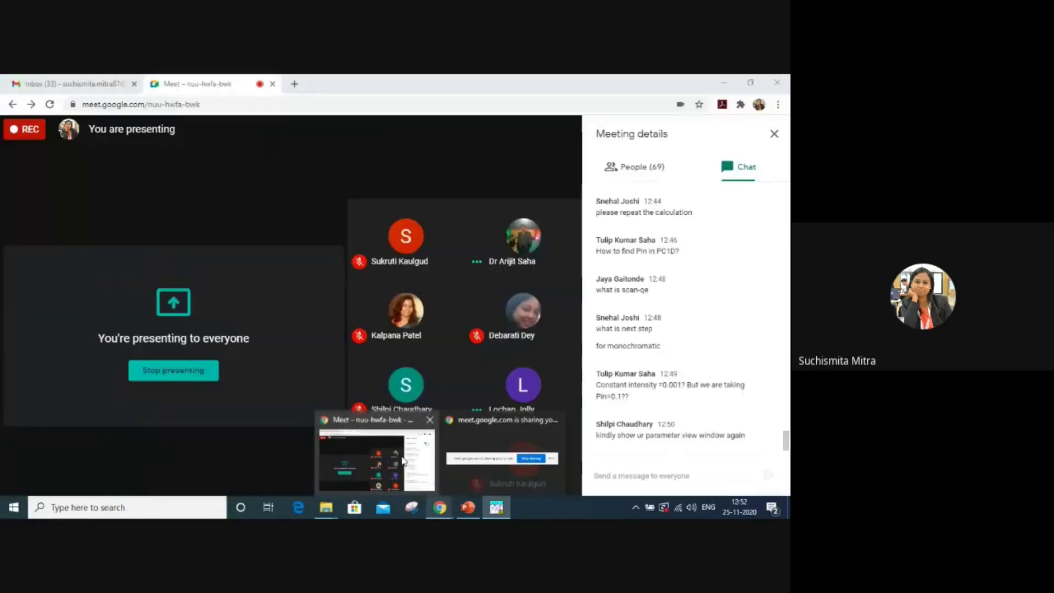
# Read the latest Google Meet chat questions, then open PC1D's primary illumination spectrum settings to show the monochromatic wavelength range fields and accept them
pyautogui.click(404, 461)
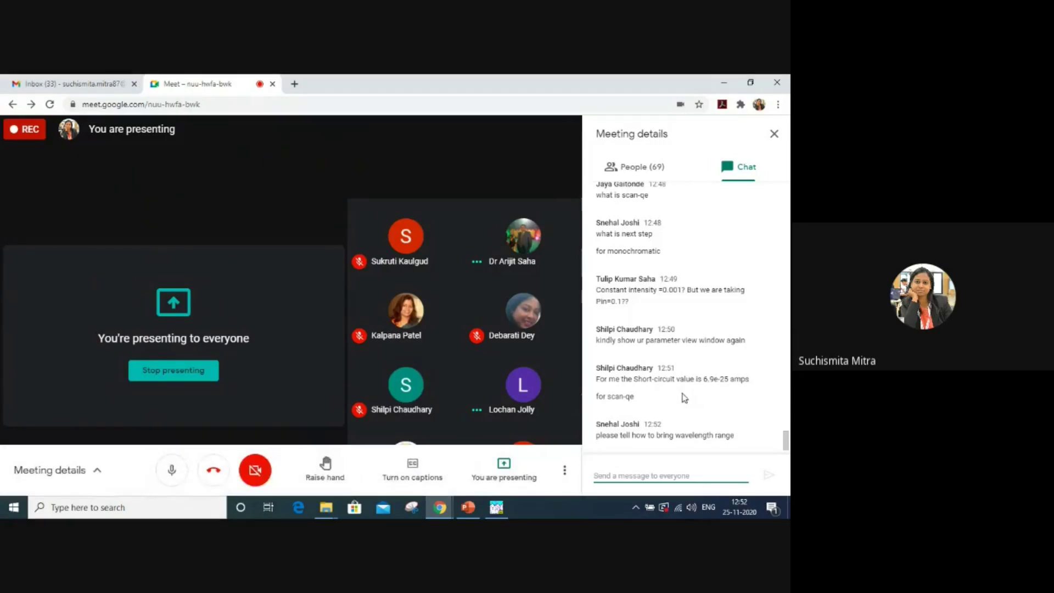
pyautogui.click(497, 507)
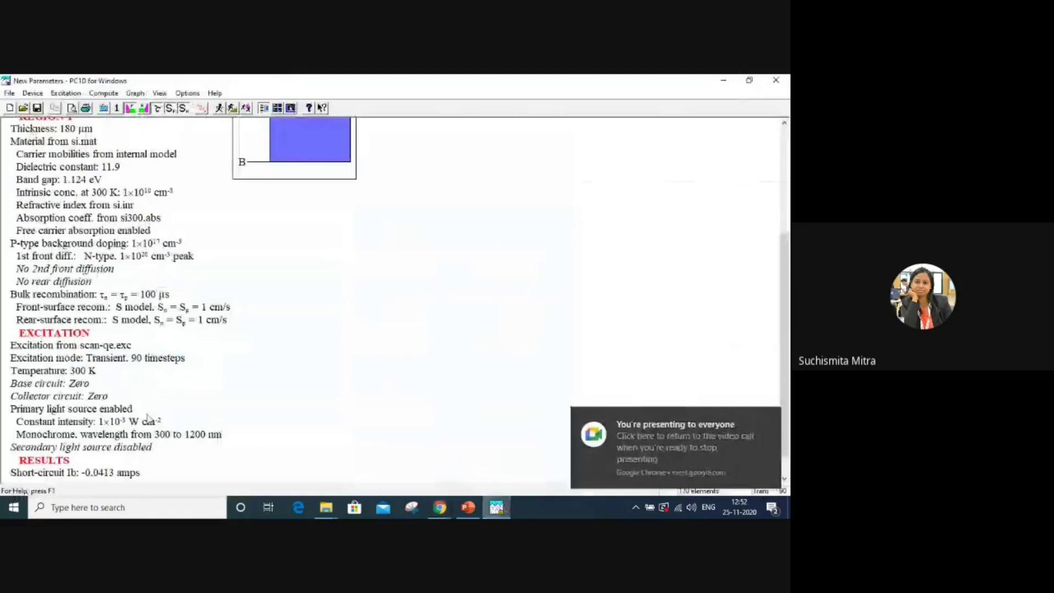
pyautogui.doubleClick(141, 435)
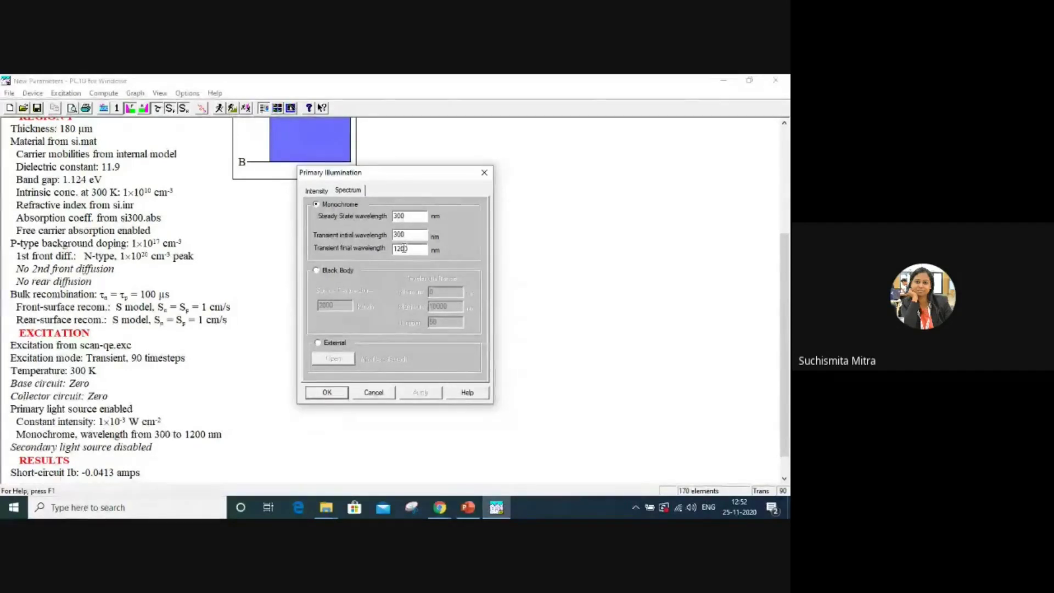
pyautogui.click(332, 394)
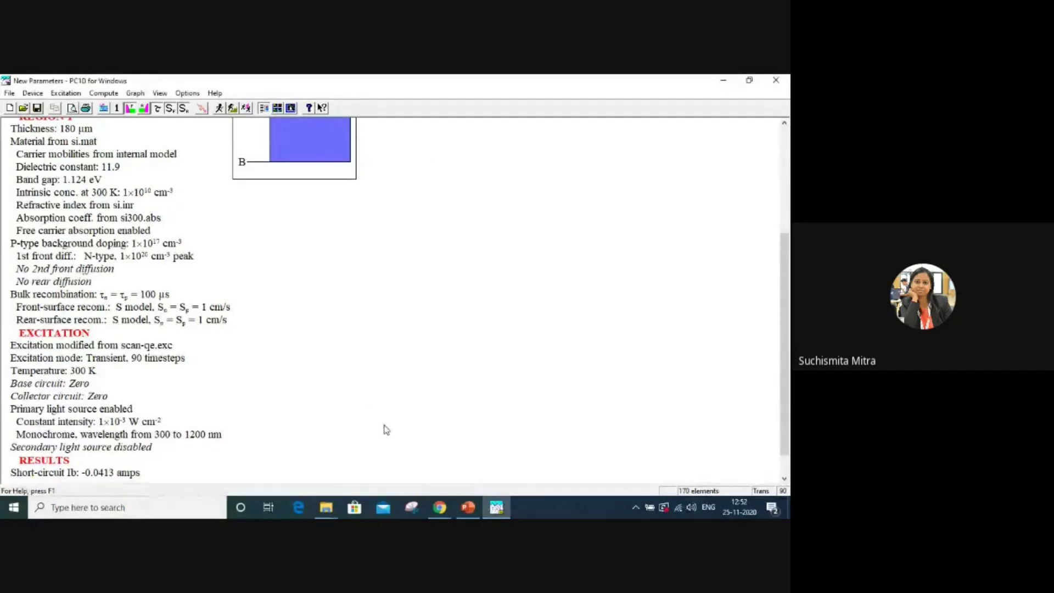
# Display the Quantum Efficiency graph in PC1D, then switch to Google Meet and read the new chat questions
pyautogui.moveTo(439, 509)
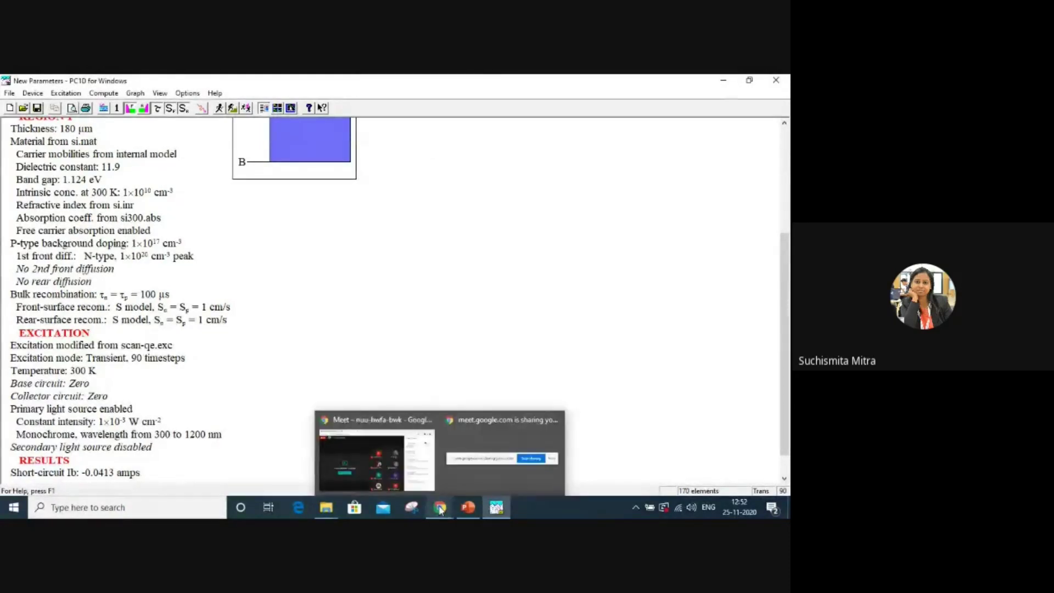
pyautogui.moveTo(496, 507)
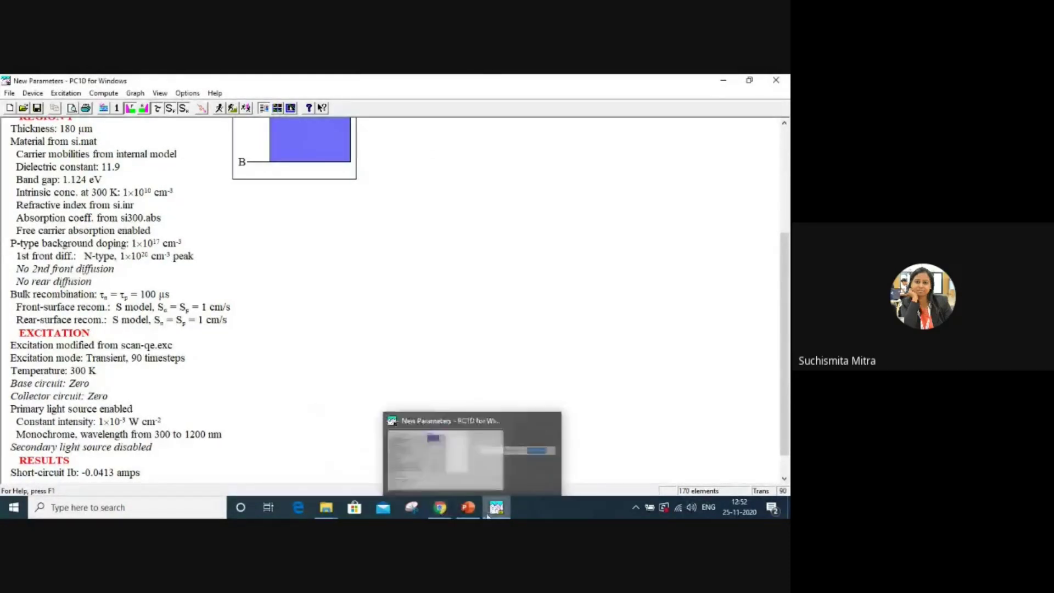
pyautogui.click(494, 473)
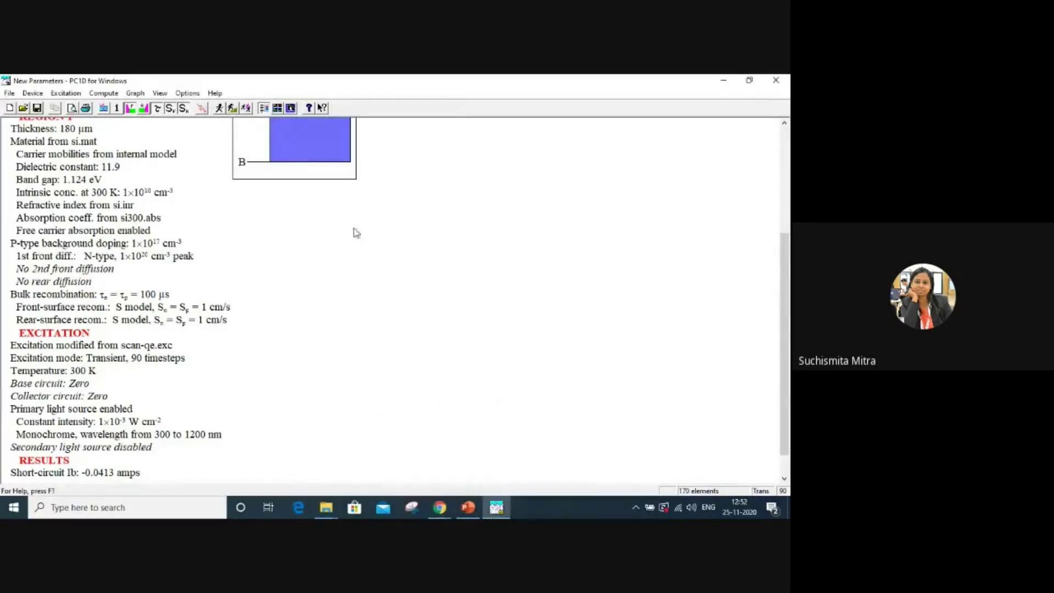
pyautogui.click(291, 108)
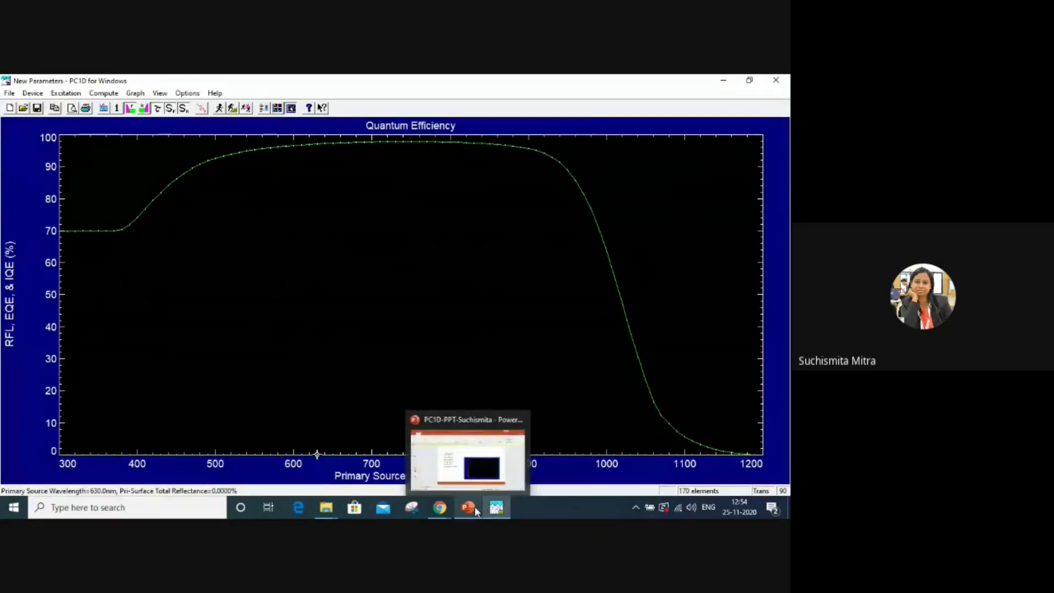
pyautogui.moveTo(449, 510)
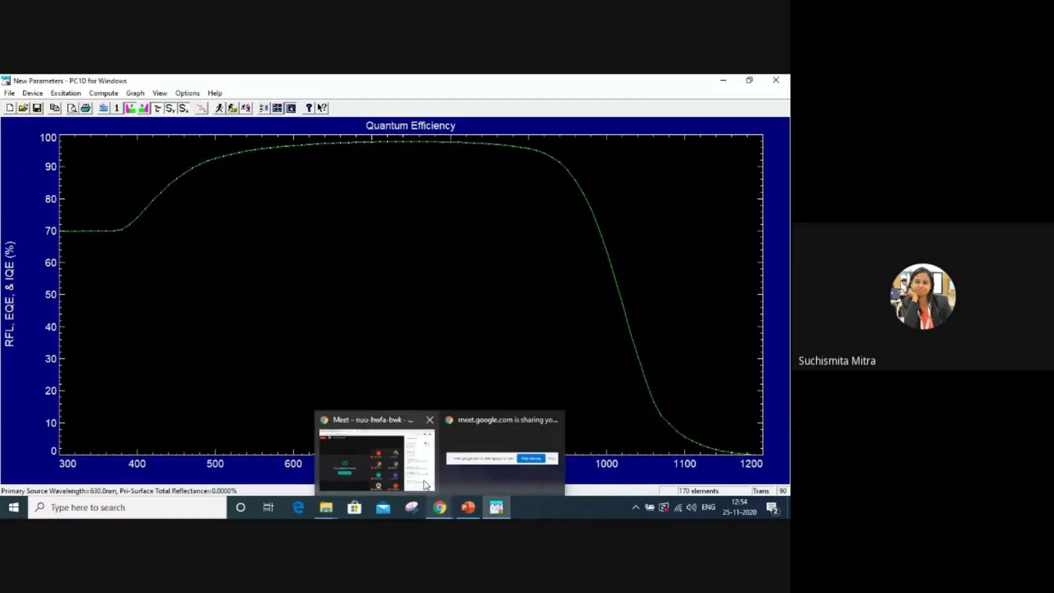
pyautogui.click(425, 484)
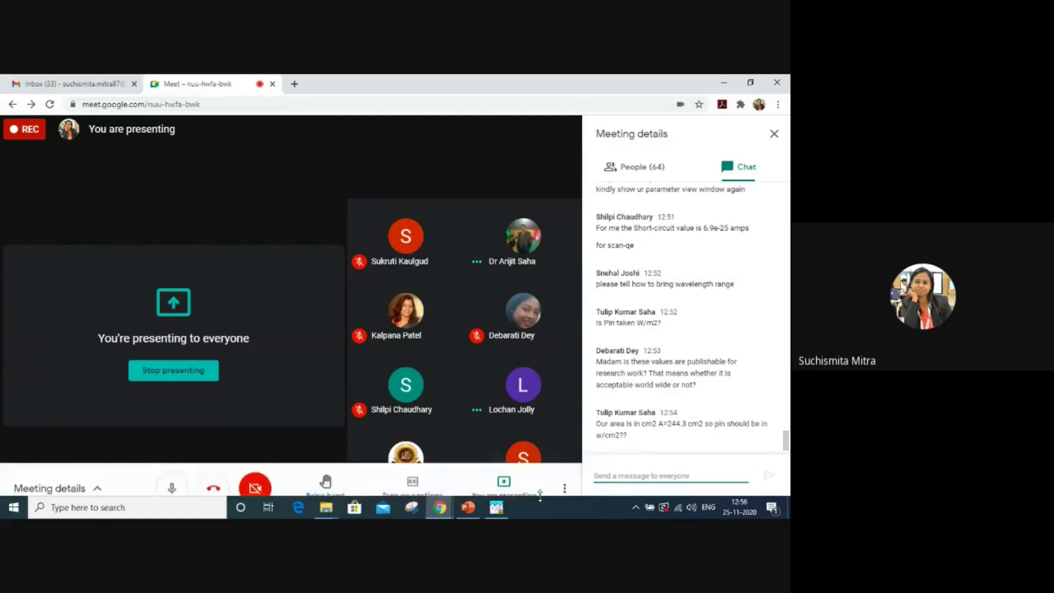
# Return to PC1D and switch from the graph to the parameter list, showing the Device section with the device area
pyautogui.click(497, 508)
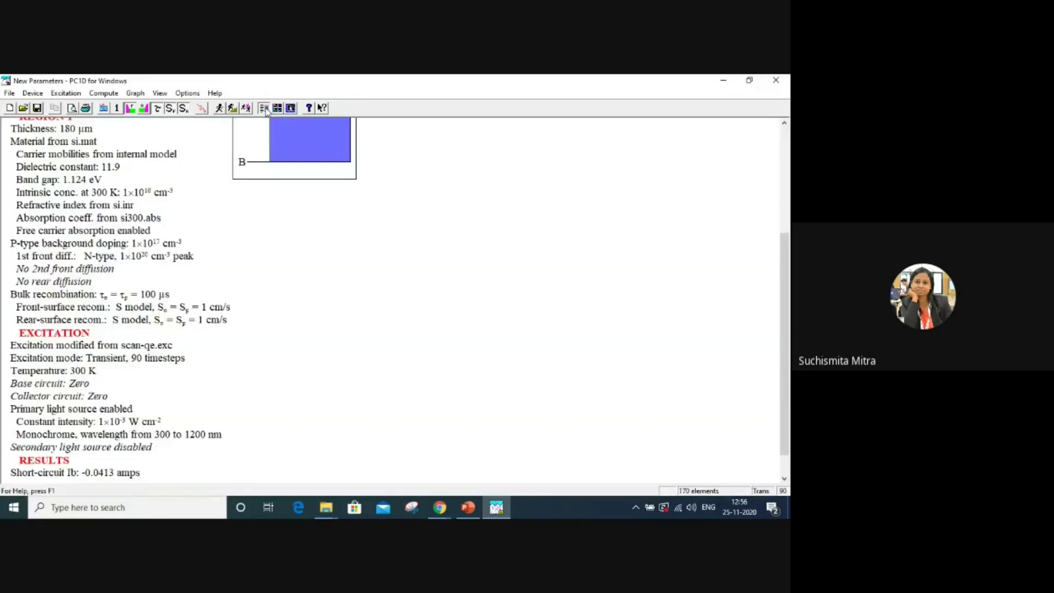
pyautogui.click(264, 108)
pyautogui.moveTo(785, 280); pyautogui.dragTo(782, 183)
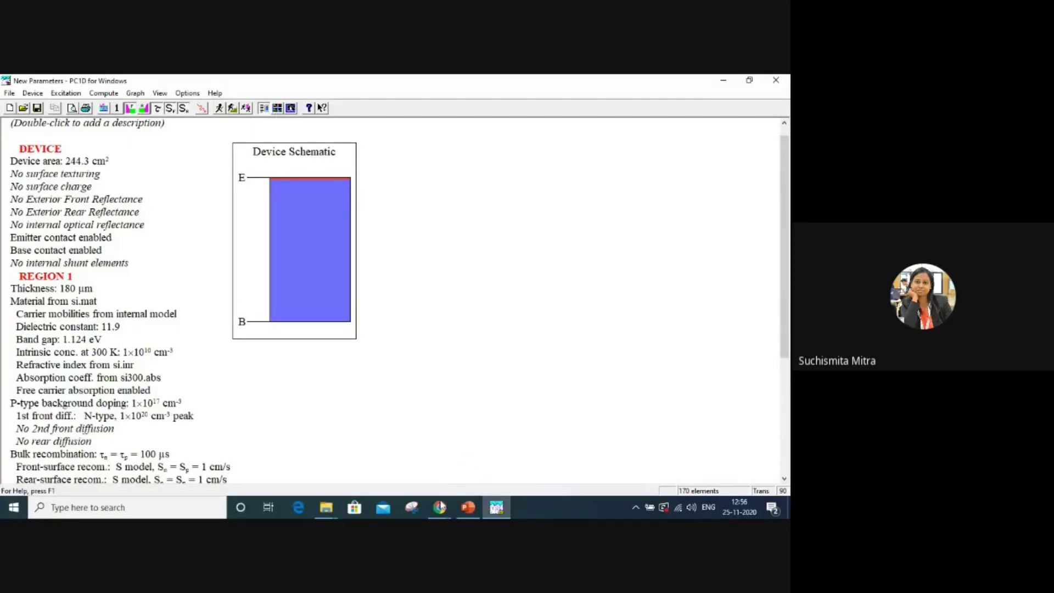
# Switch to Google Meet and send the chat message "0.1W/cm2 =1000W/m2" to everyone
pyautogui.moveTo(440, 509)
pyautogui.click(410, 468)
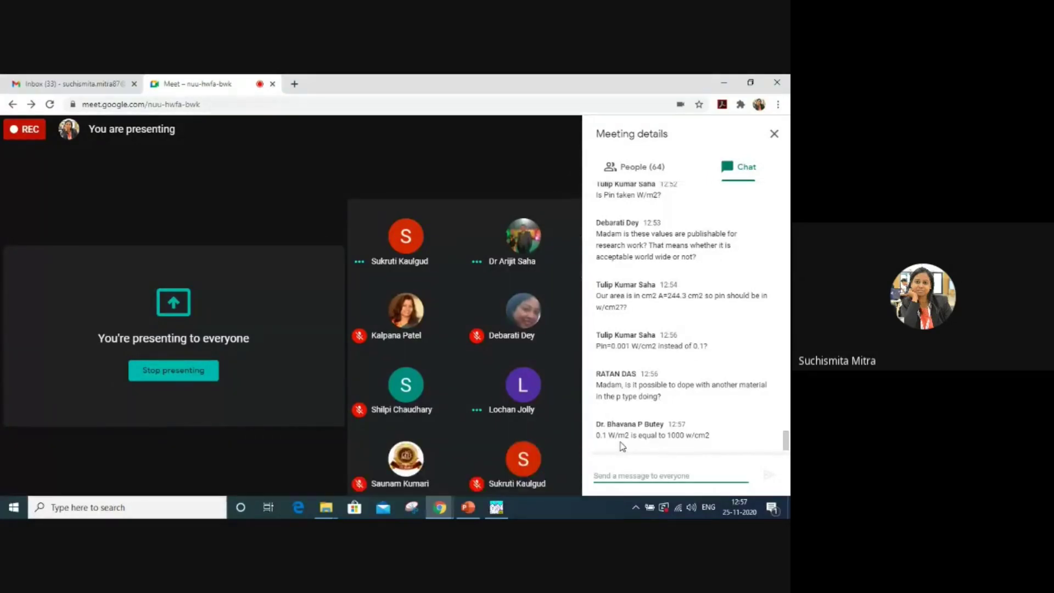
pyautogui.write('o w')
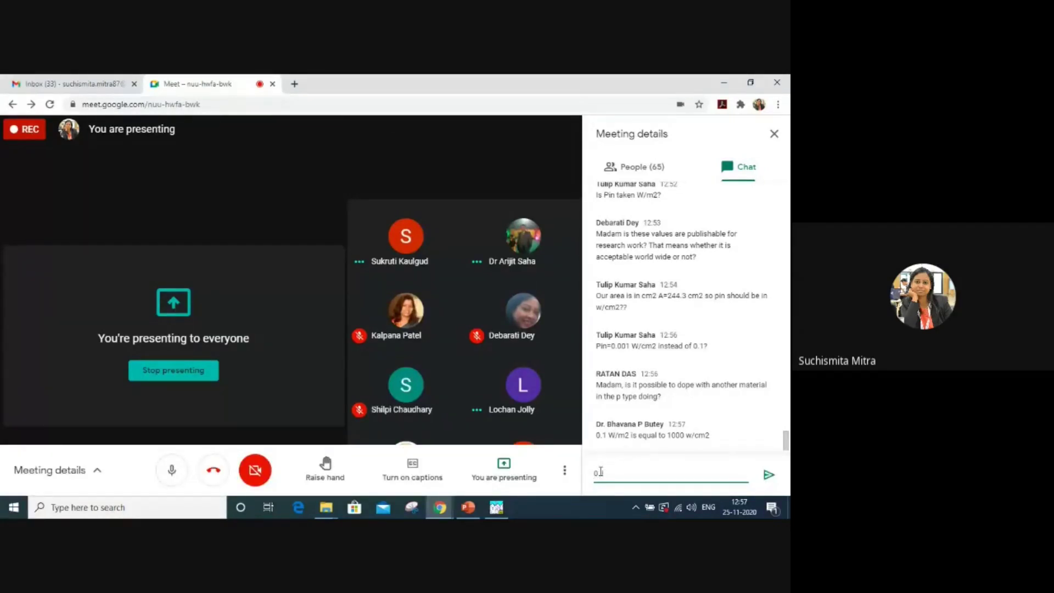
pyautogui.write('/cm')
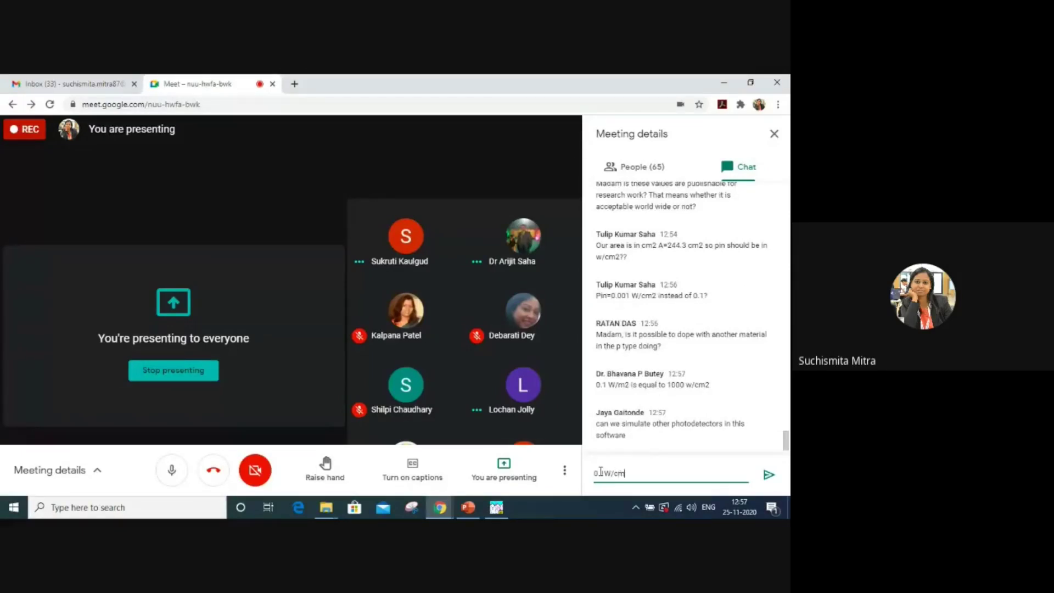
pyautogui.write('2 =1000W/m2')
pyautogui.press('Return')
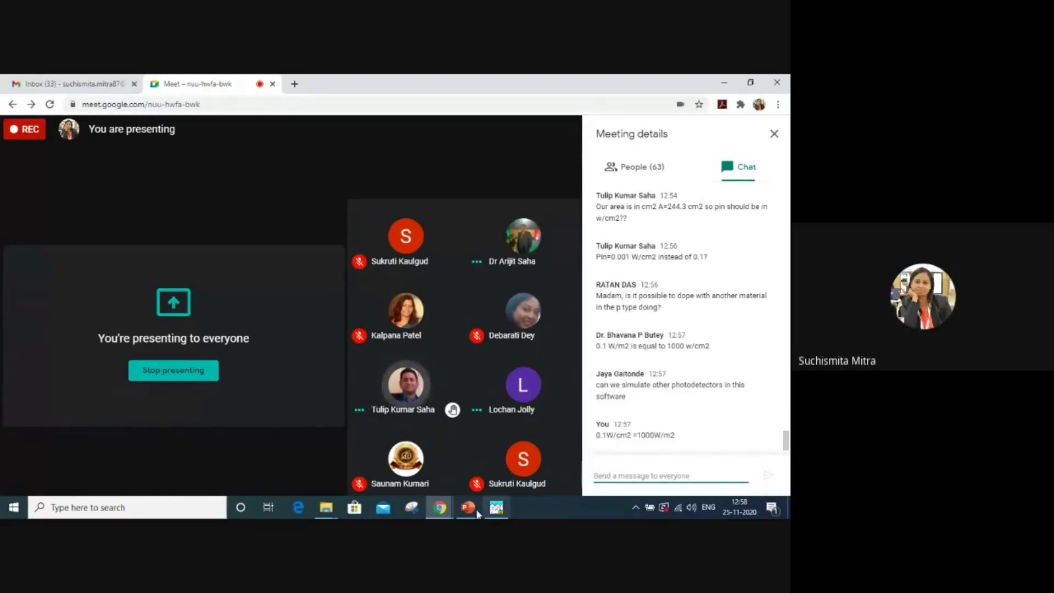
# Switch back to PC1D and load the one-sun.exc excitation file in place of the scan-qe excitation
pyautogui.moveTo(491, 512)
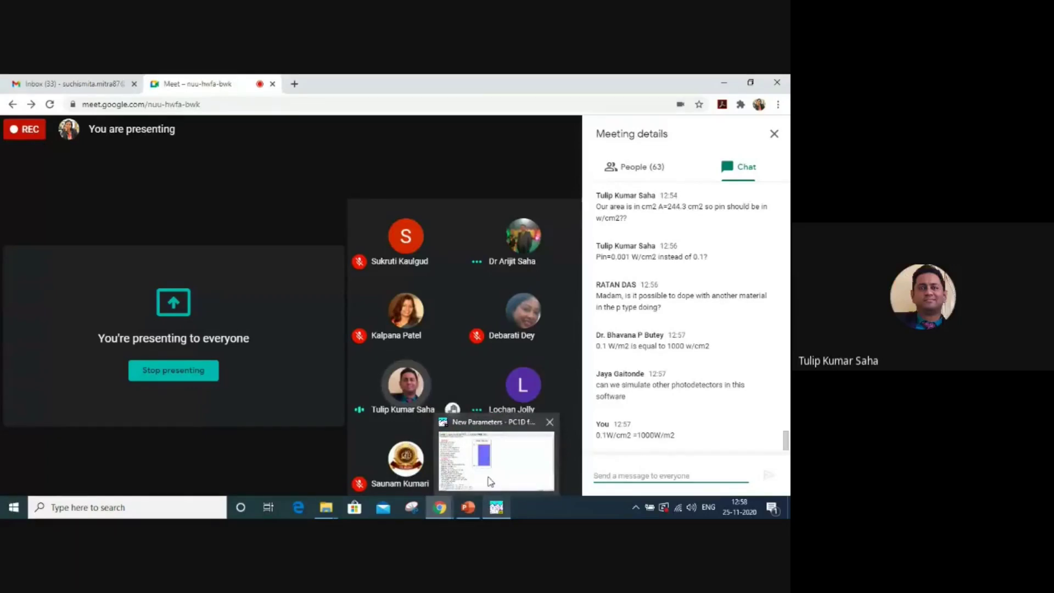
pyautogui.click(490, 481)
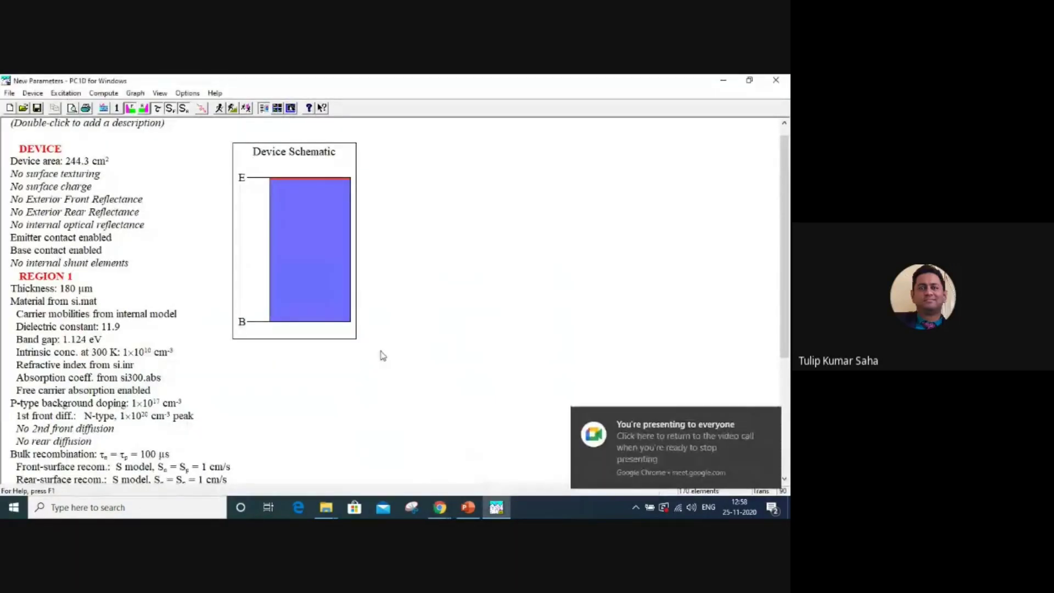
pyautogui.scroll(-2, 788, 307)
pyautogui.moveTo(787, 308); pyautogui.dragTo(788, 398)
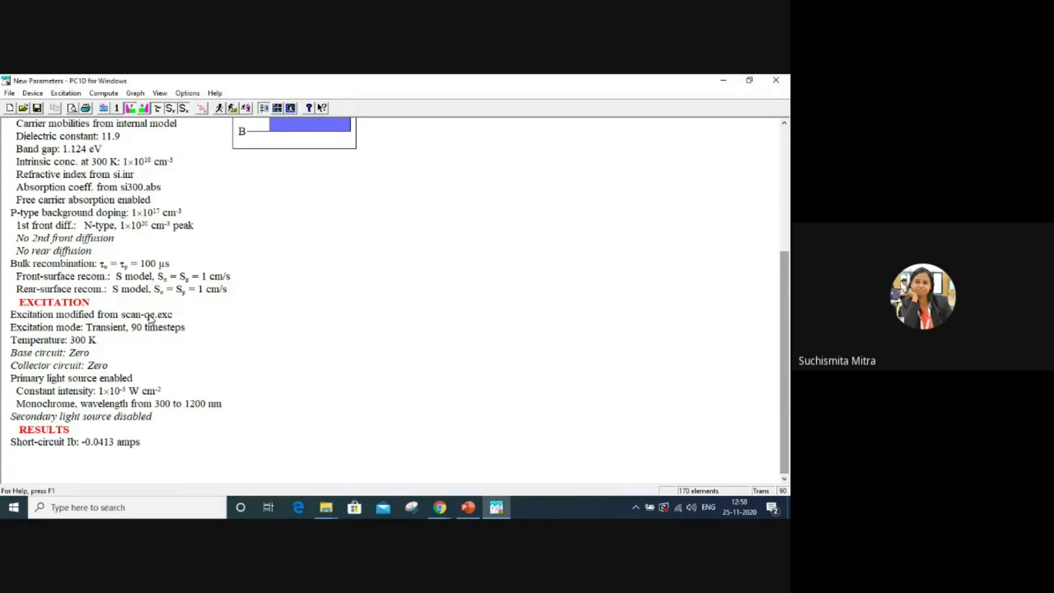
pyautogui.doubleClick(62, 317)
pyautogui.click(313, 265)
pyautogui.click(486, 325)
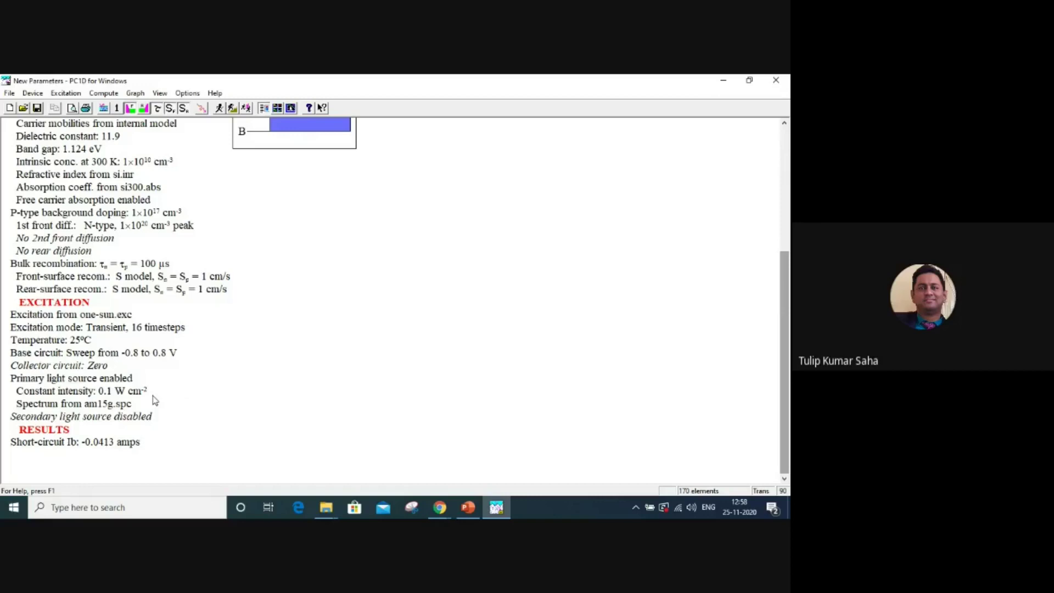
# Inspect the primary light source's intensity settings, leave them without changes and run the one-sun simulation
pyautogui.doubleClick(90, 393)
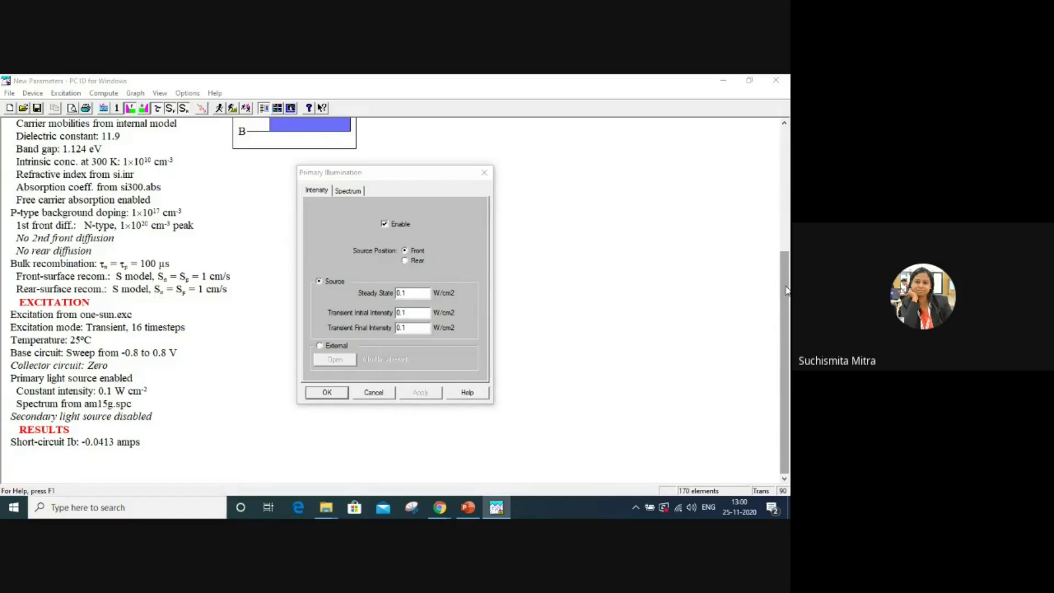
pyautogui.click(373, 400)
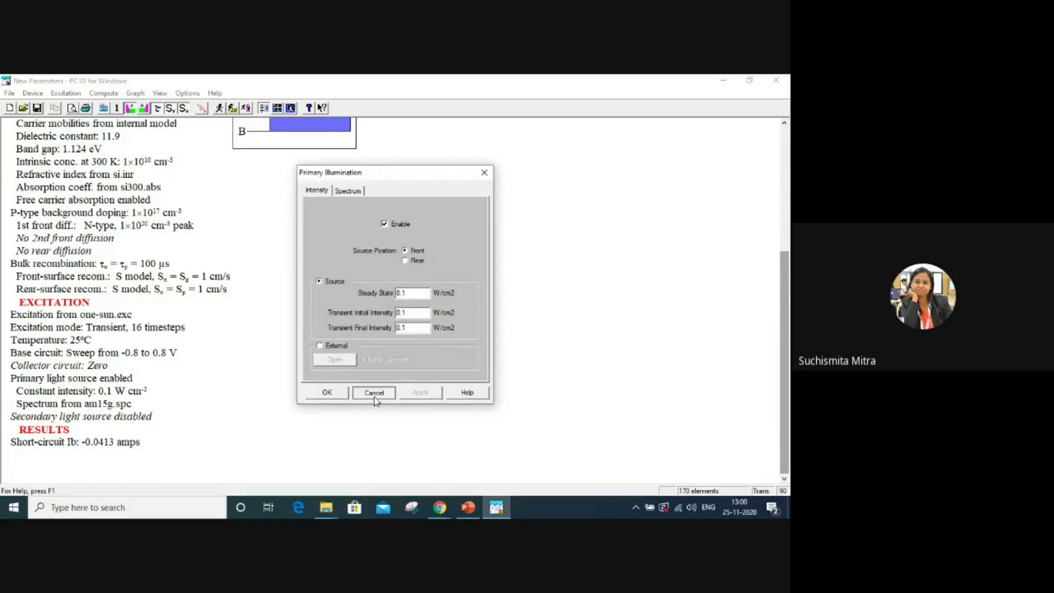
pyautogui.click(219, 110)
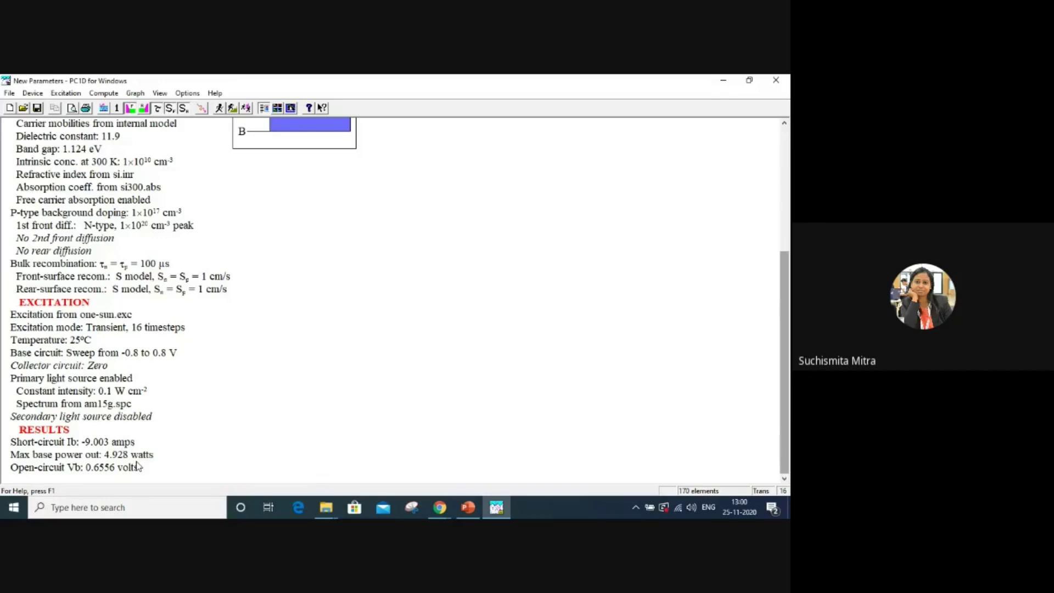
# Examine the parameter list from the Region 1 settings down to the Results section of the one-sun simulation
pyautogui.moveTo(785, 310); pyautogui.dragTo(780, 370)
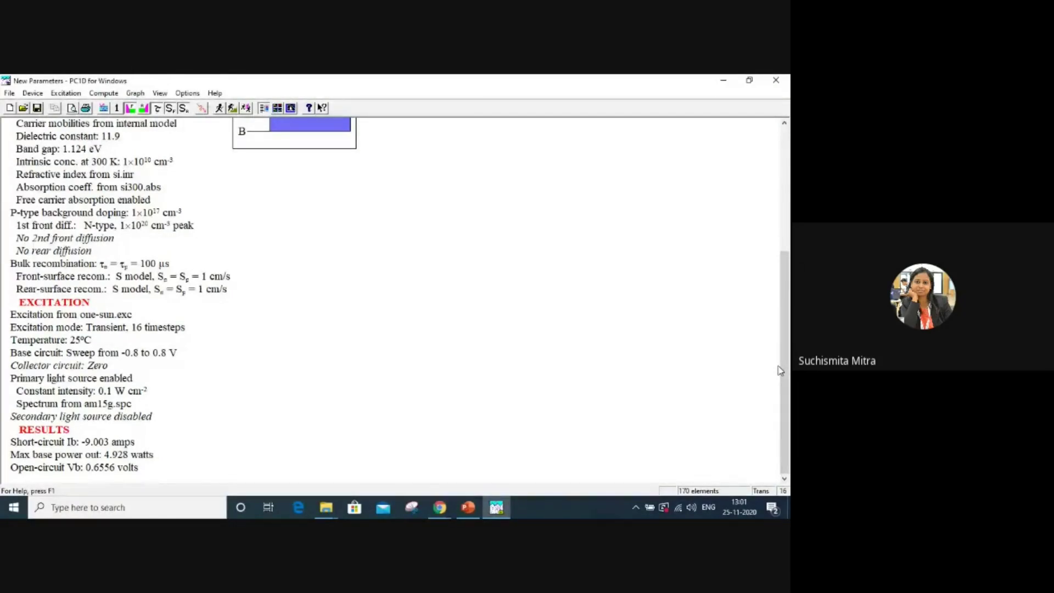
pyautogui.moveTo(782, 327); pyautogui.dragTo(789, 192)
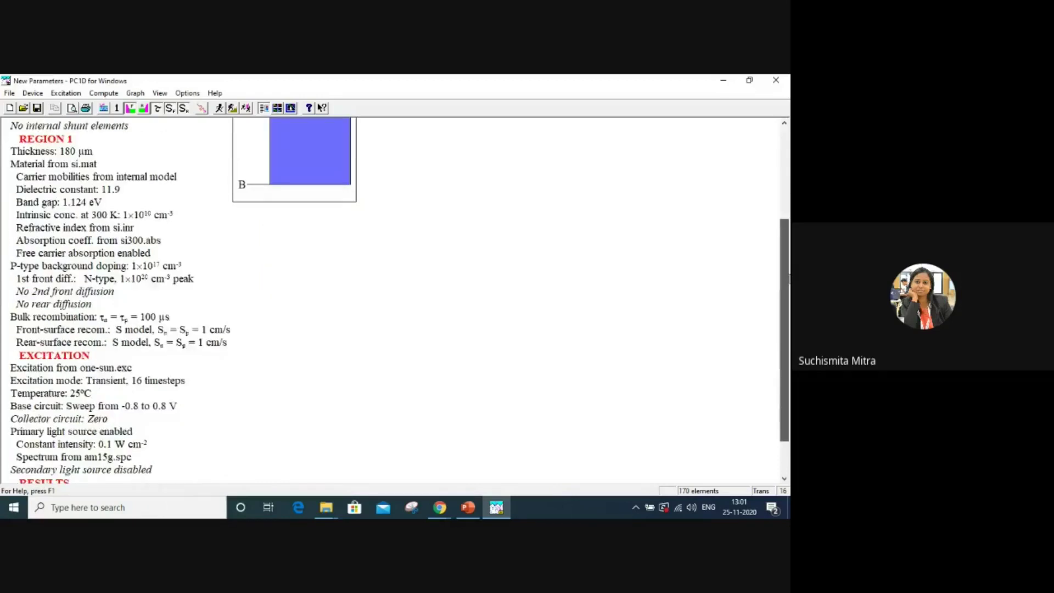
pyautogui.moveTo(788, 277); pyautogui.dragTo(788, 328)
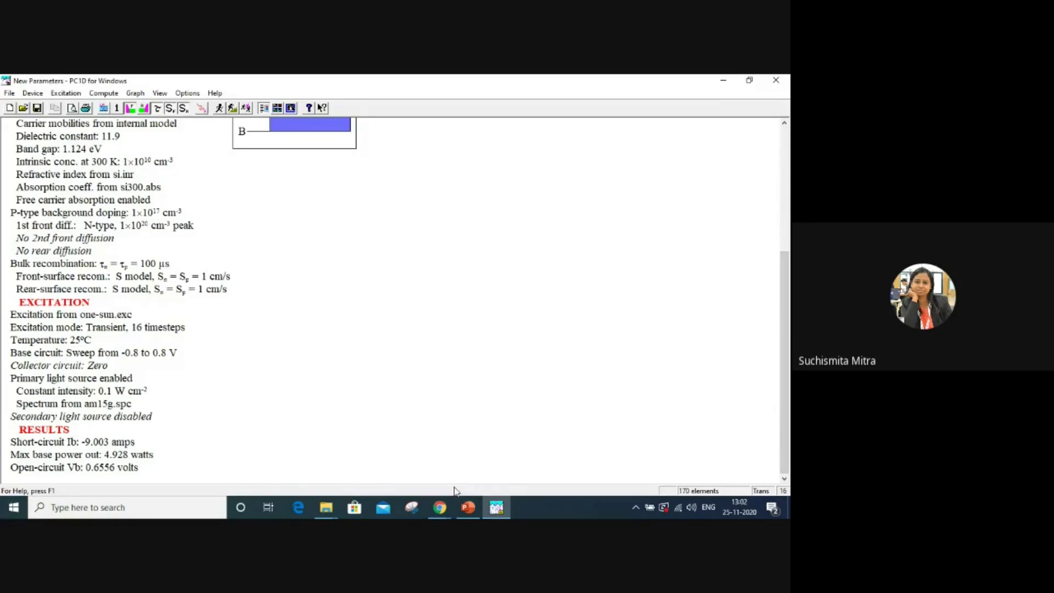
# Switch to Google Meet and read the newest chat messages about the one-sun excitation
pyautogui.click(439, 508)
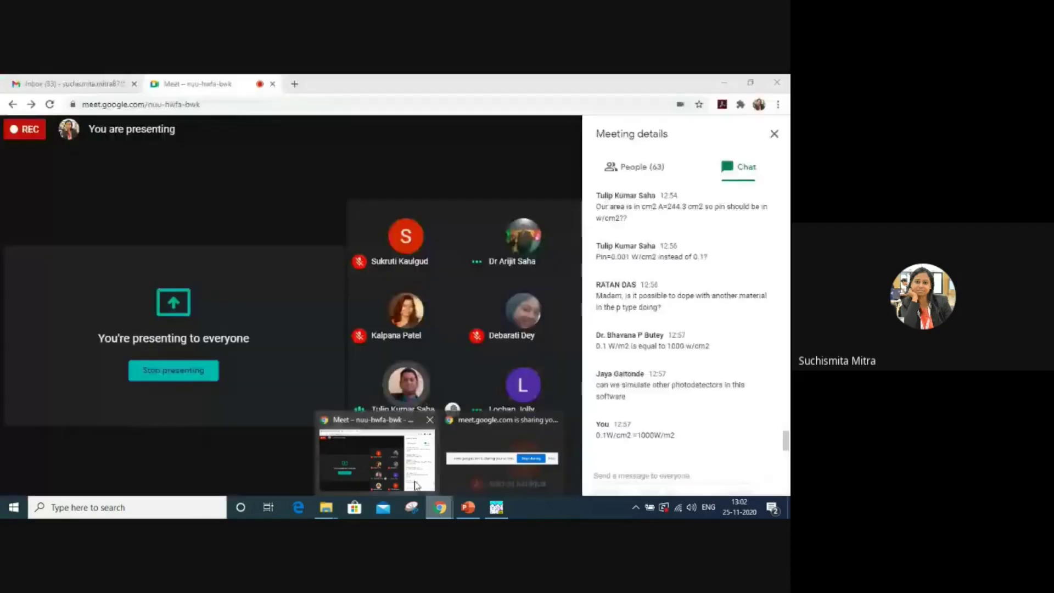
pyautogui.click(378, 461)
pyautogui.scroll(-5, 766, 437)
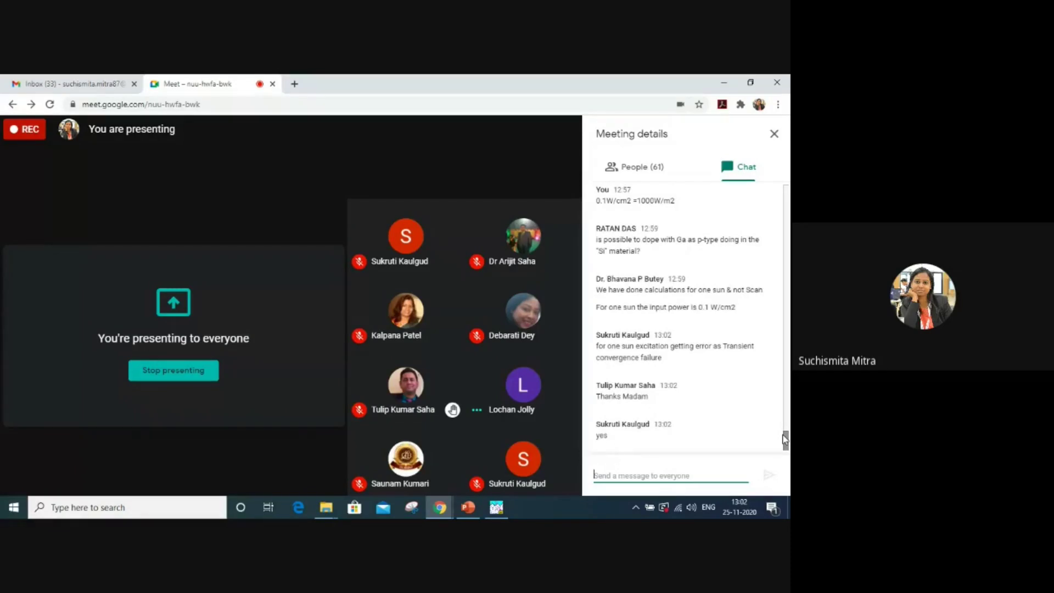
# Open the transient excitation mode settings in PC1D to show the time step values, then check the Google Meet chat for replies
pyautogui.click(505, 509)
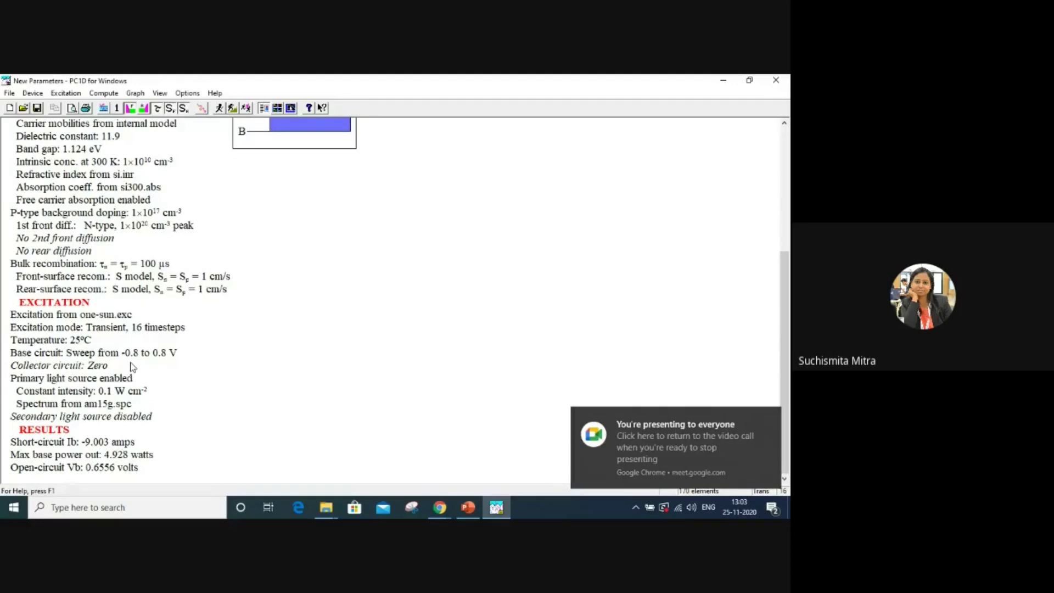
pyautogui.doubleClick(110, 328)
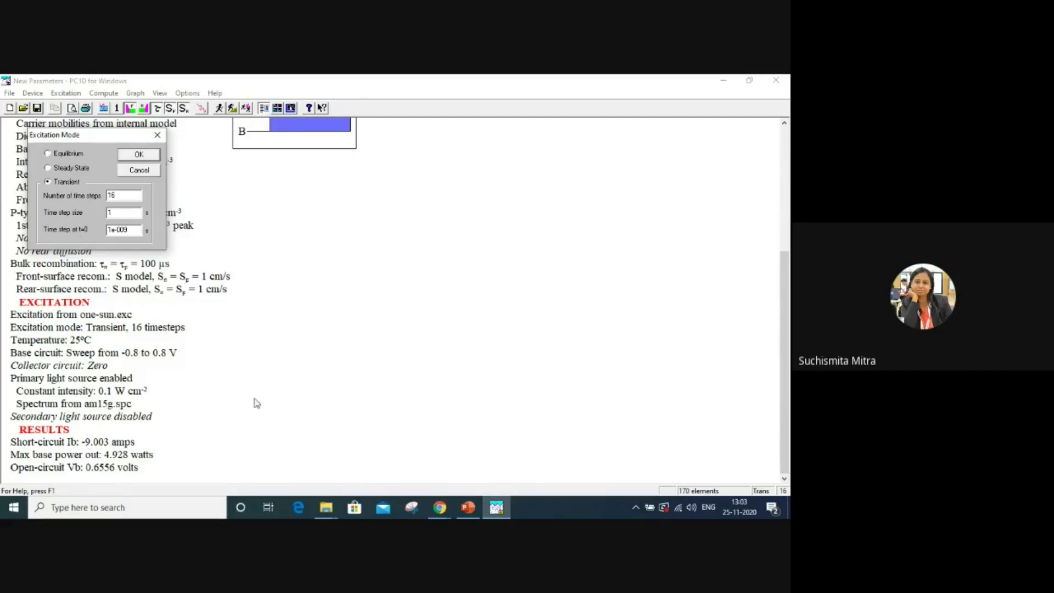
pyautogui.moveTo(443, 516)
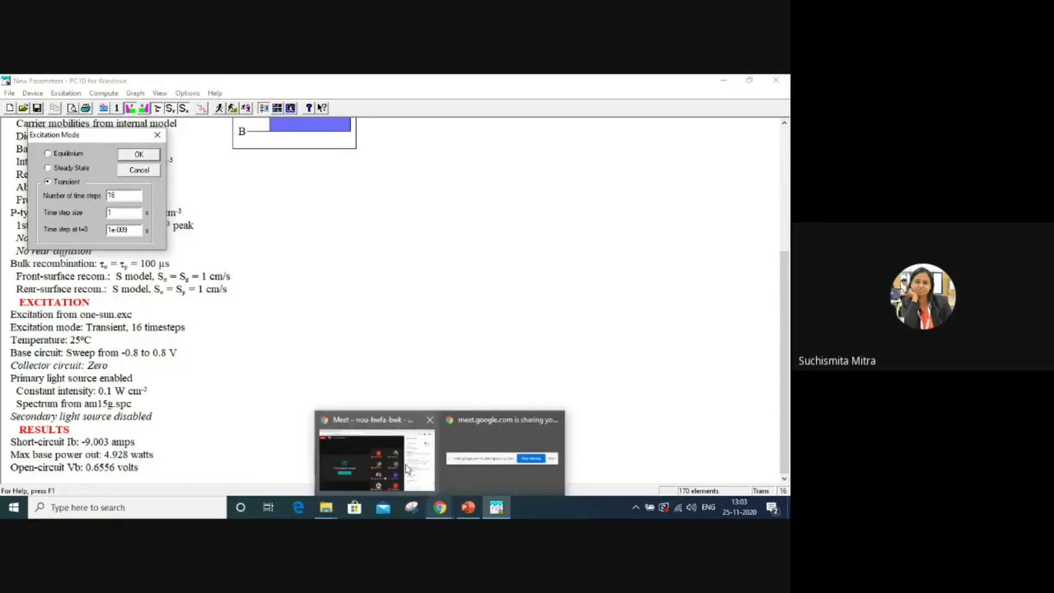
pyautogui.moveTo(406, 469)
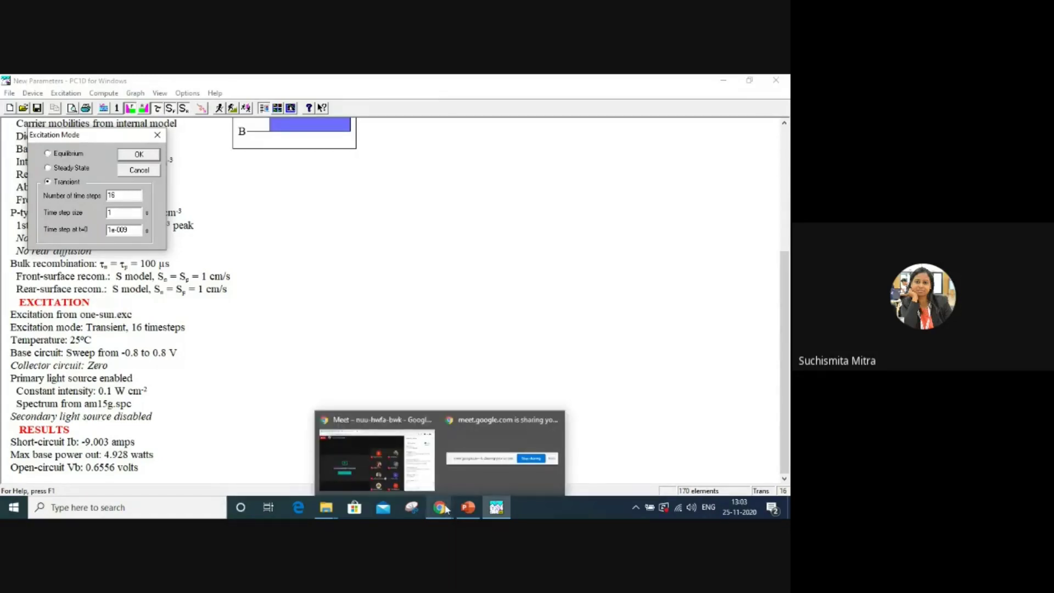
pyautogui.click(429, 485)
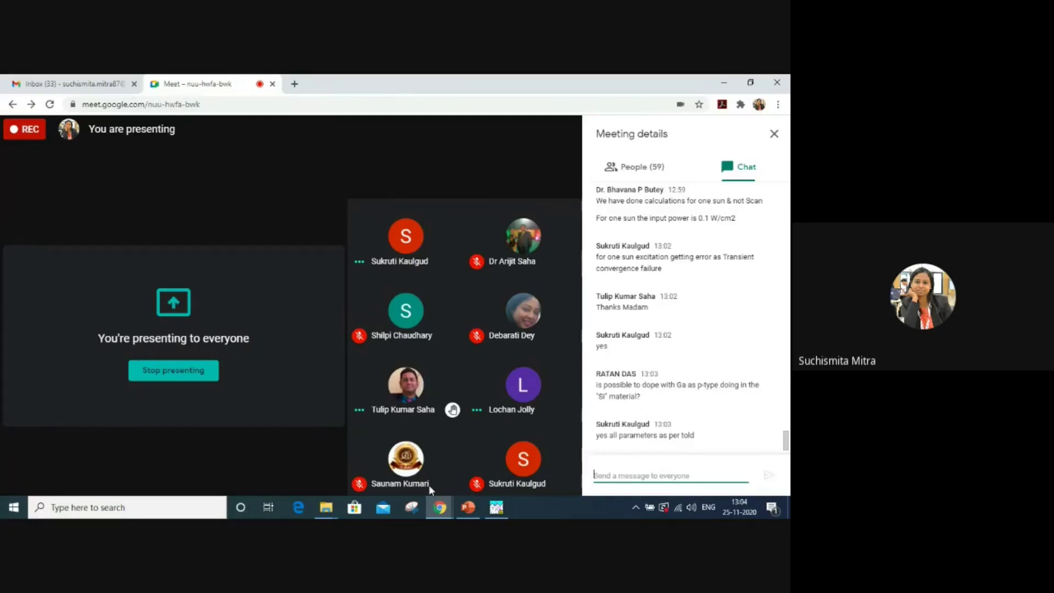
# Switch to PC1D, close the excitation mode settings without changes and save the parameters as TCET_example in the PC1d files folder
pyautogui.click(497, 510)
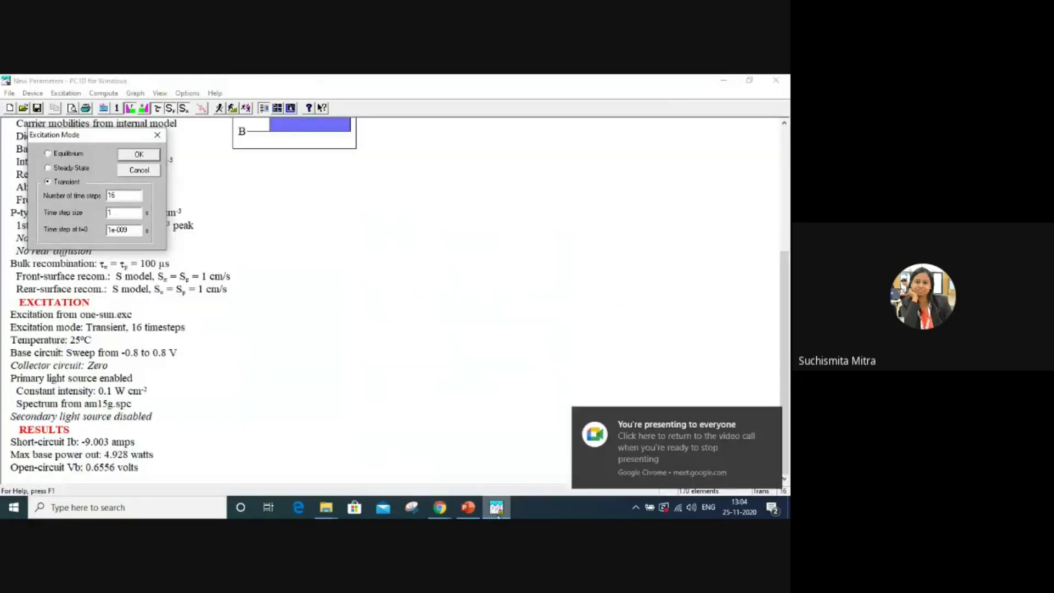
pyautogui.click(158, 134)
pyautogui.click(9, 93)
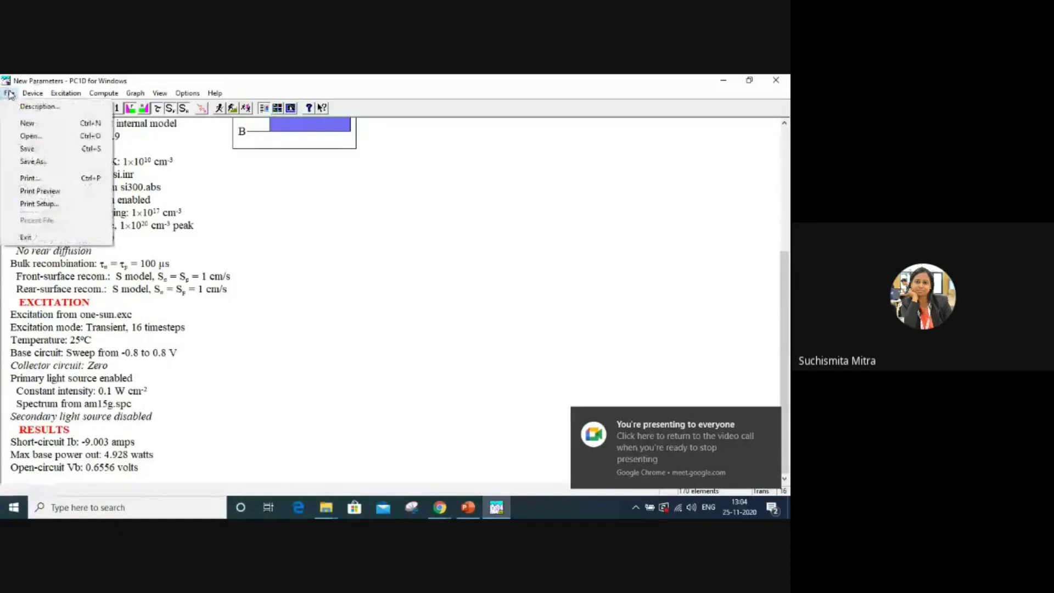
pyautogui.click(32, 161)
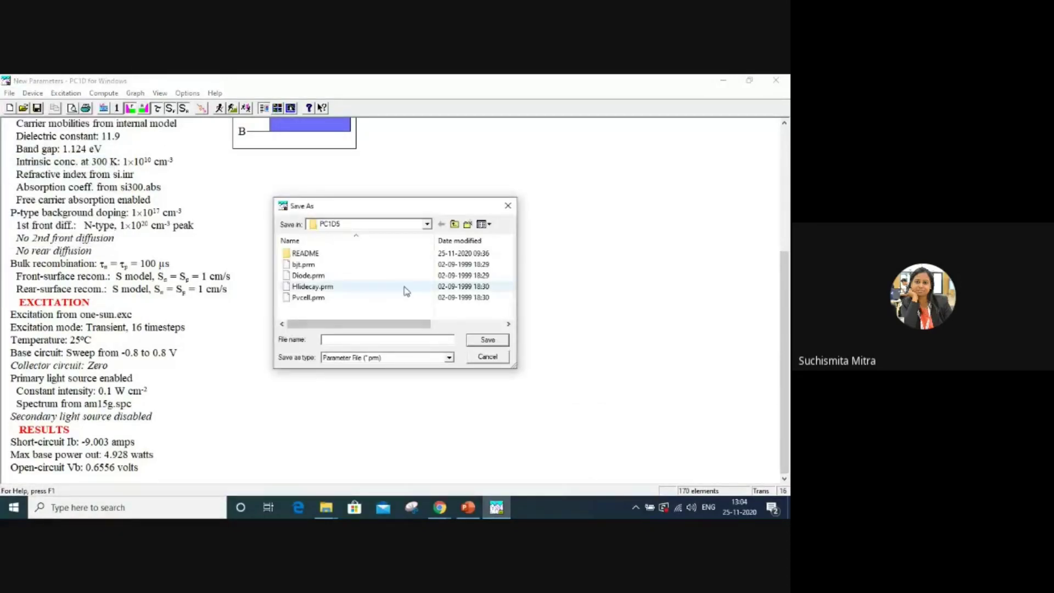
pyautogui.click(454, 224)
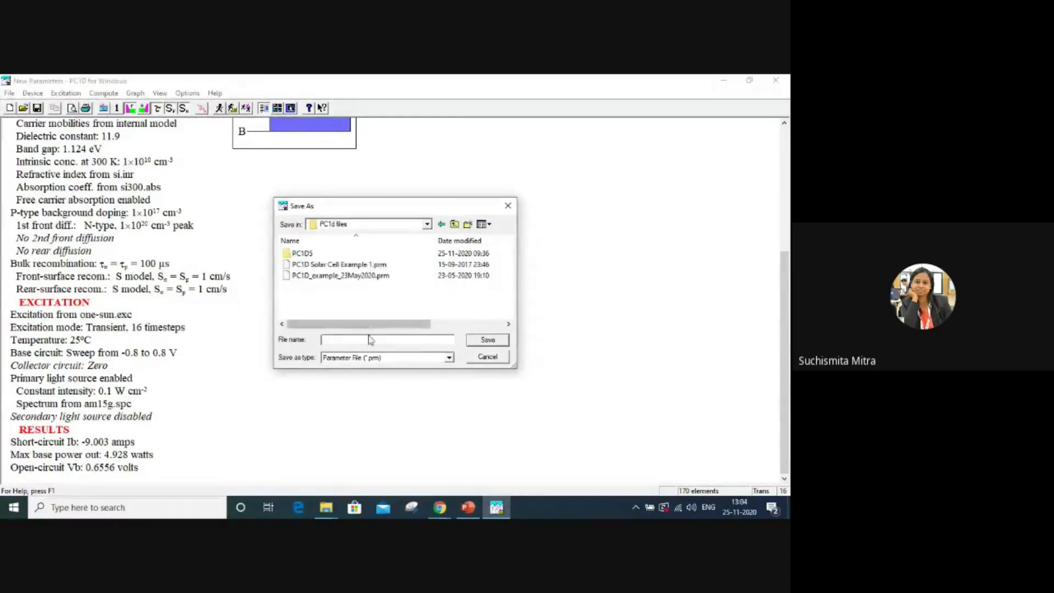
pyautogui.write('T')
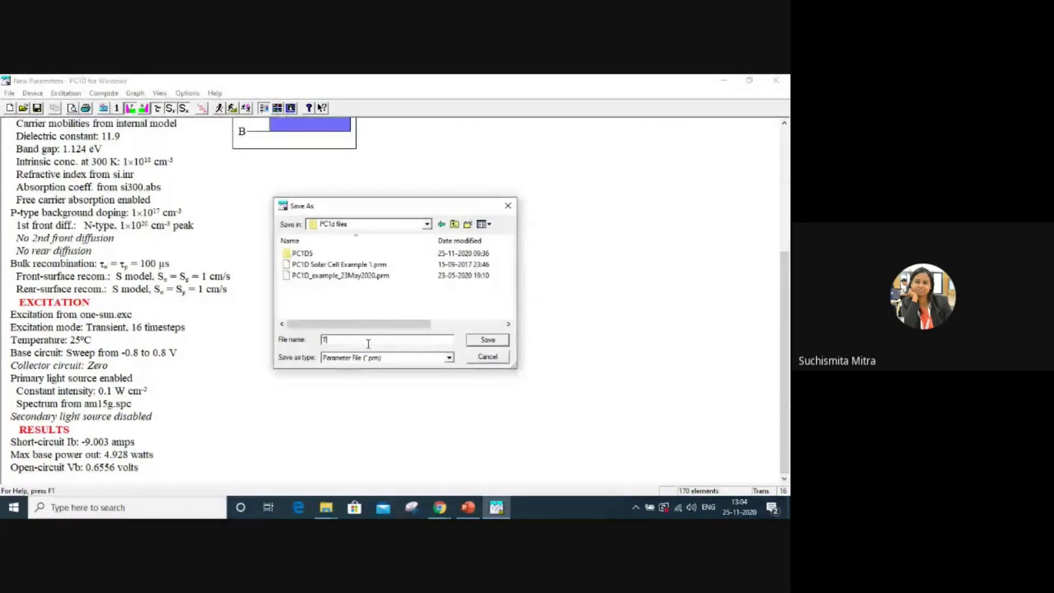
pyautogui.write('CET')
pyautogui.write('_exam')
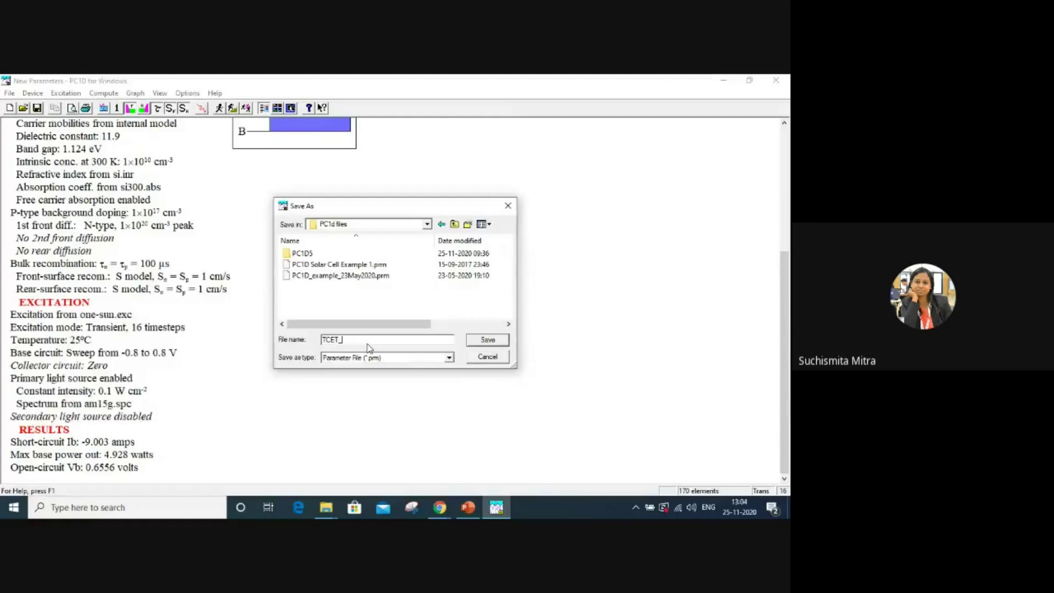
pyautogui.write('example')
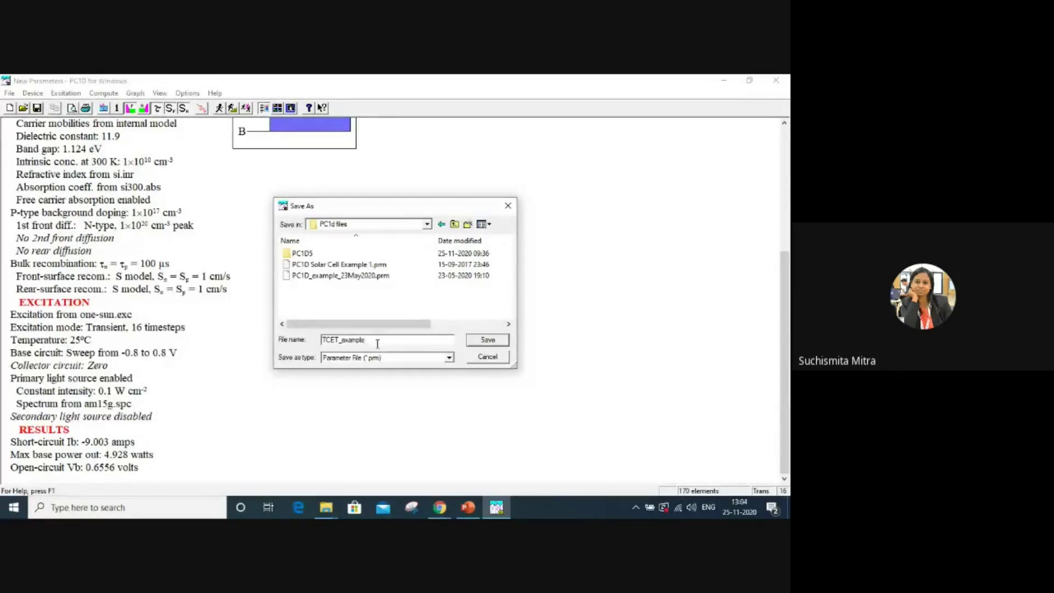
pyautogui.click(486, 340)
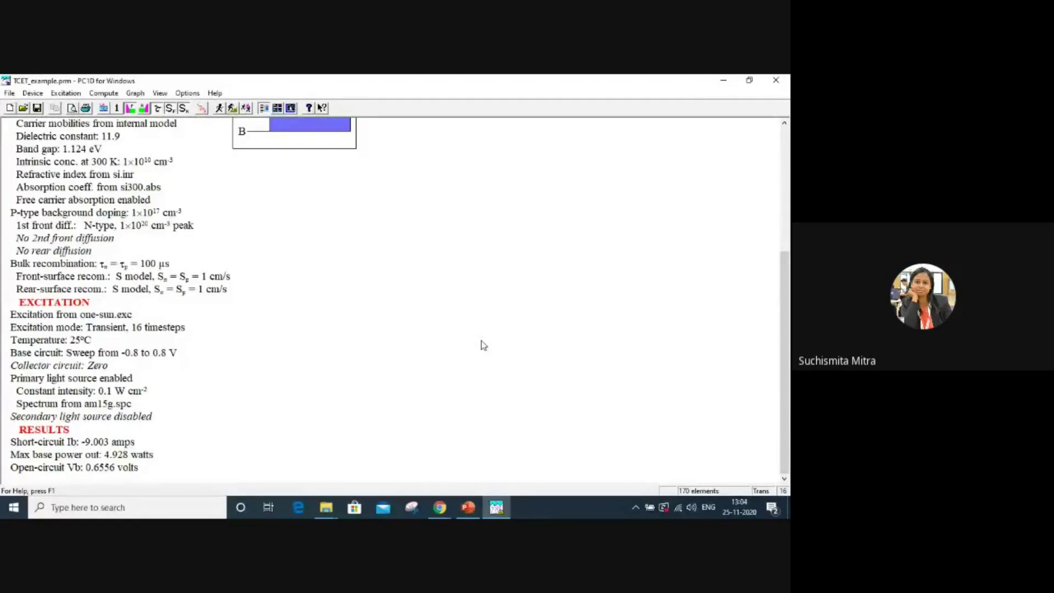
pyautogui.click(439, 507)
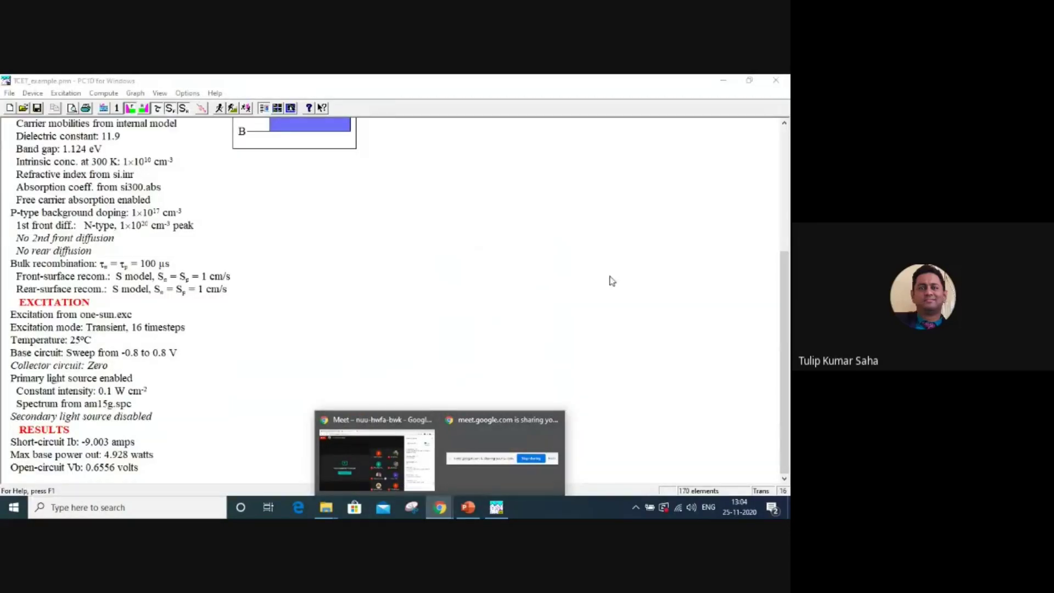
pyautogui.click(611, 280)
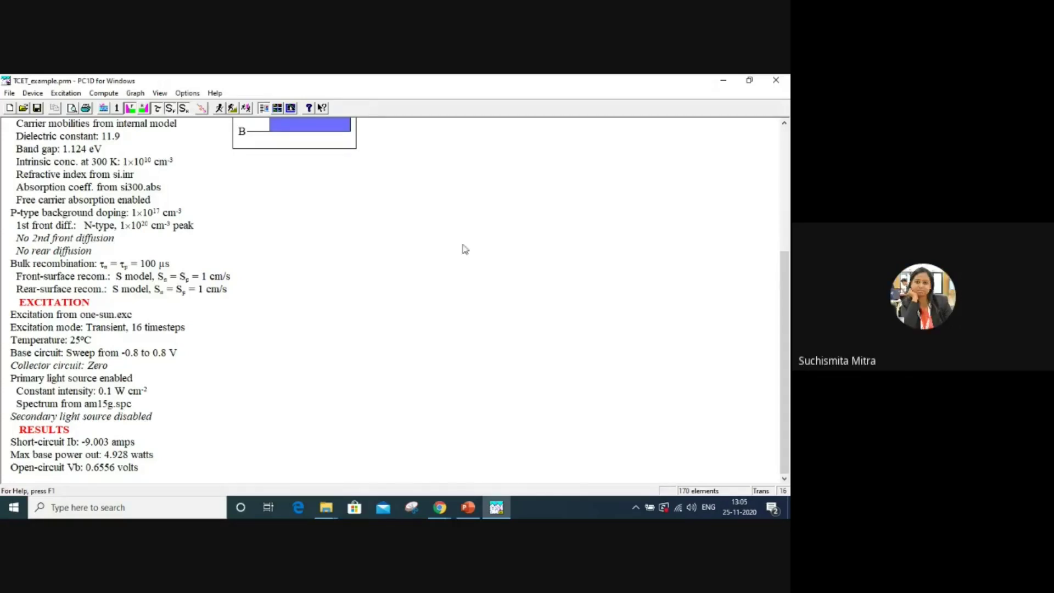
# Replace the one-sun excitation with the SCAN-QE excitation file from the PC1D5 folder
pyautogui.doubleClick(111, 318)
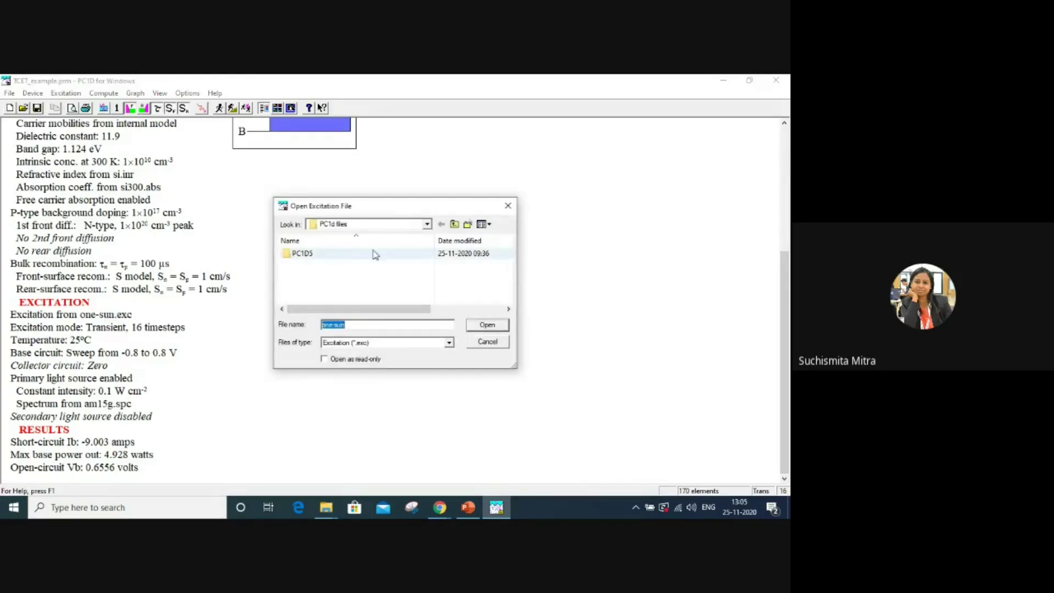
pyautogui.click(455, 225)
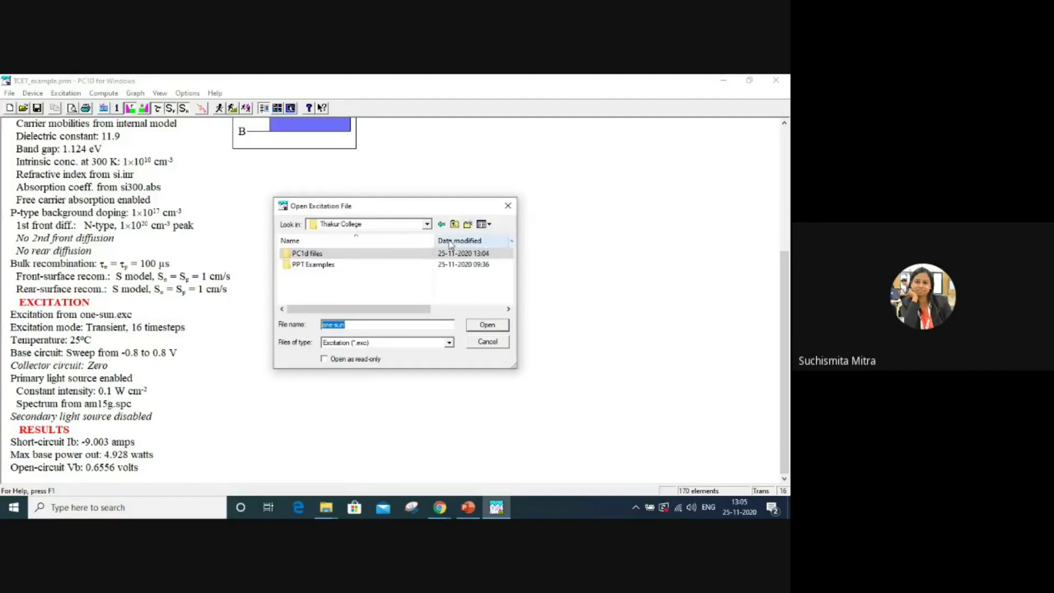
pyautogui.doubleClick(437, 256)
pyautogui.doubleClick(438, 256)
pyautogui.click(435, 276)
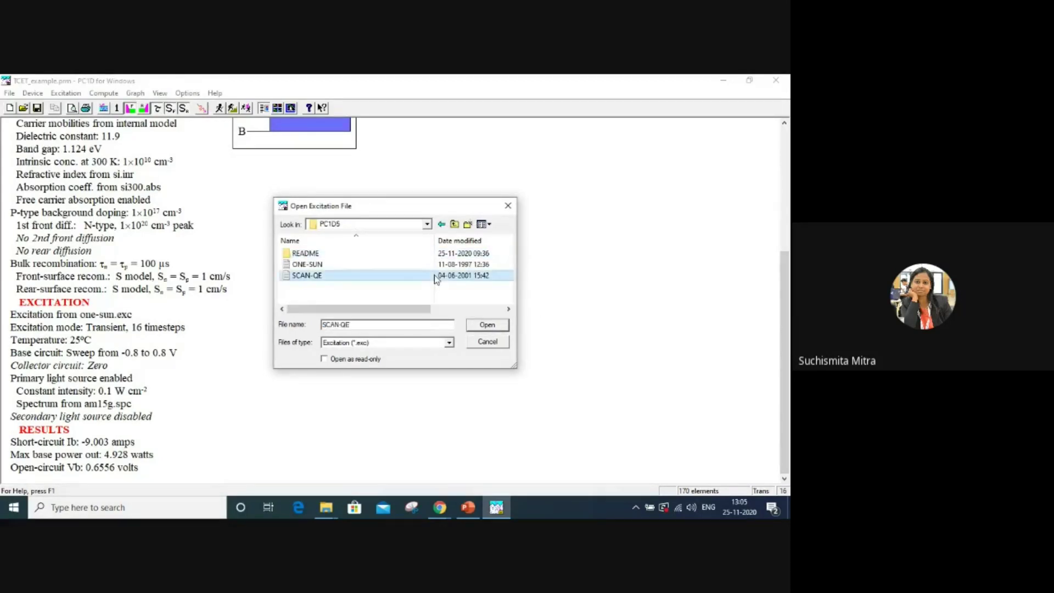
pyautogui.click(487, 325)
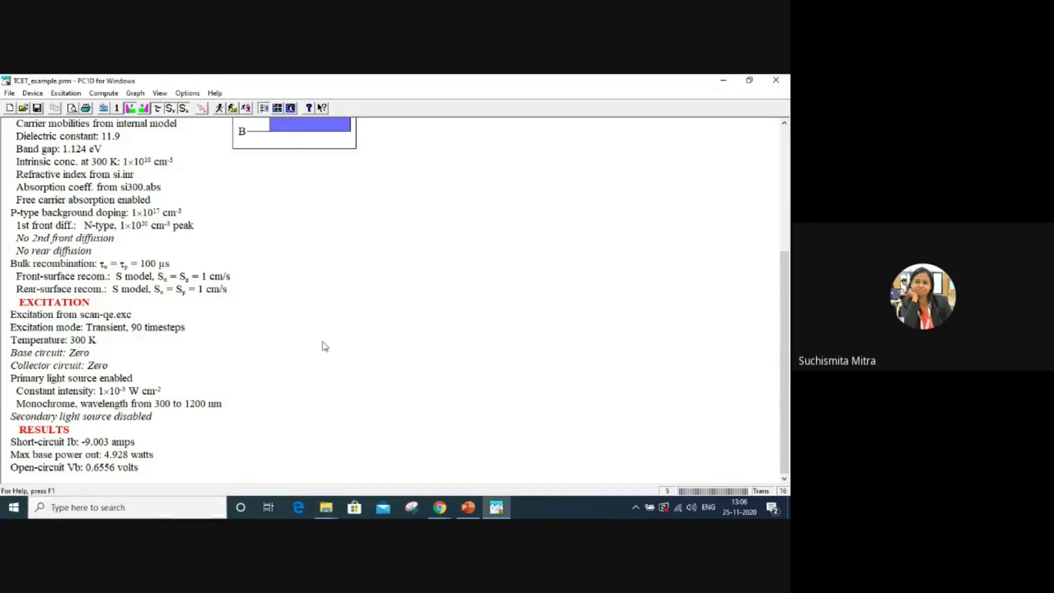
# Switch to Google Meet to read the newest chat question, then return to PC1D
pyautogui.moveTo(439, 507)
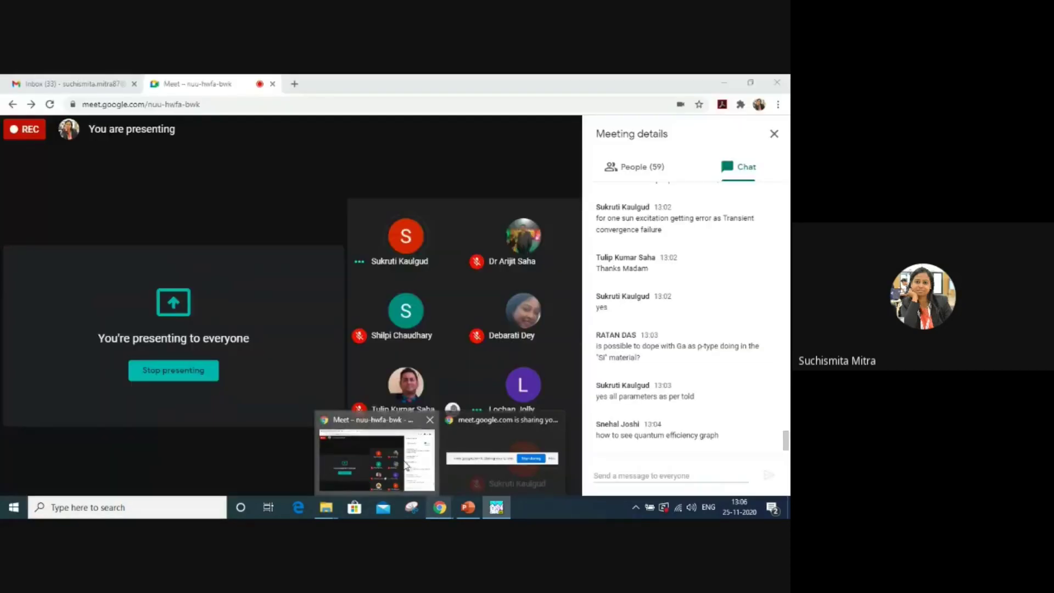
pyautogui.click(406, 465)
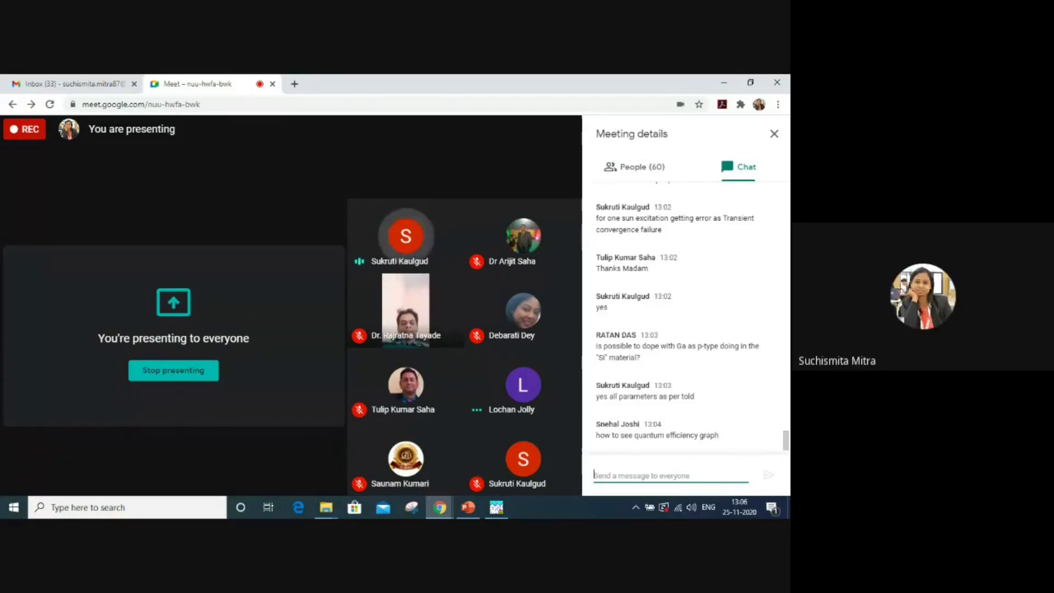
pyautogui.hotkey('alt', 'Tab')
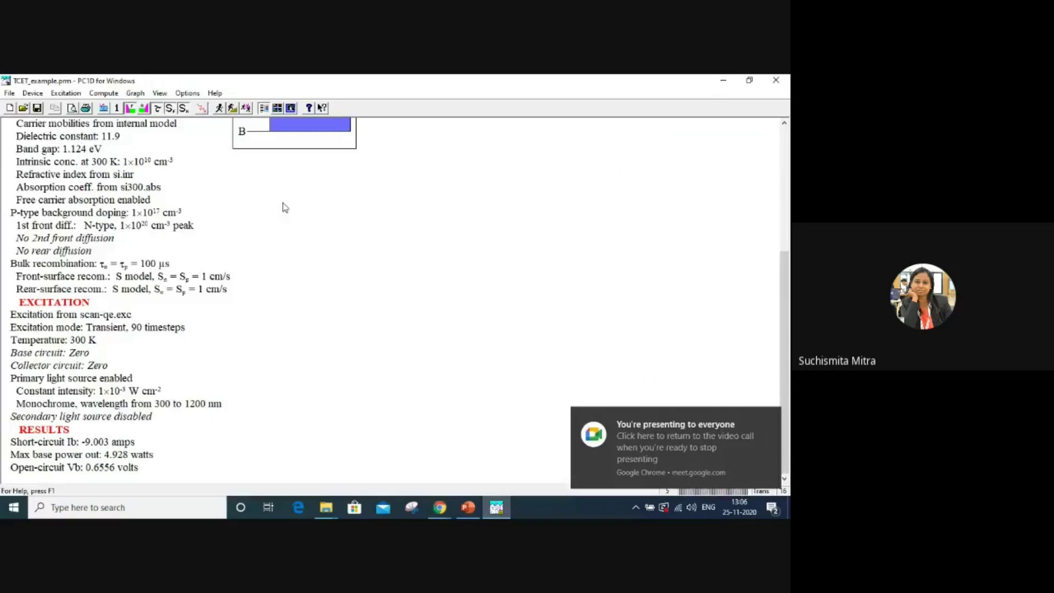
# Run the scan-qe simulation, dismiss the presenting notification and show the Quantum Efficiency graph enlarged on its own
pyautogui.click(219, 108)
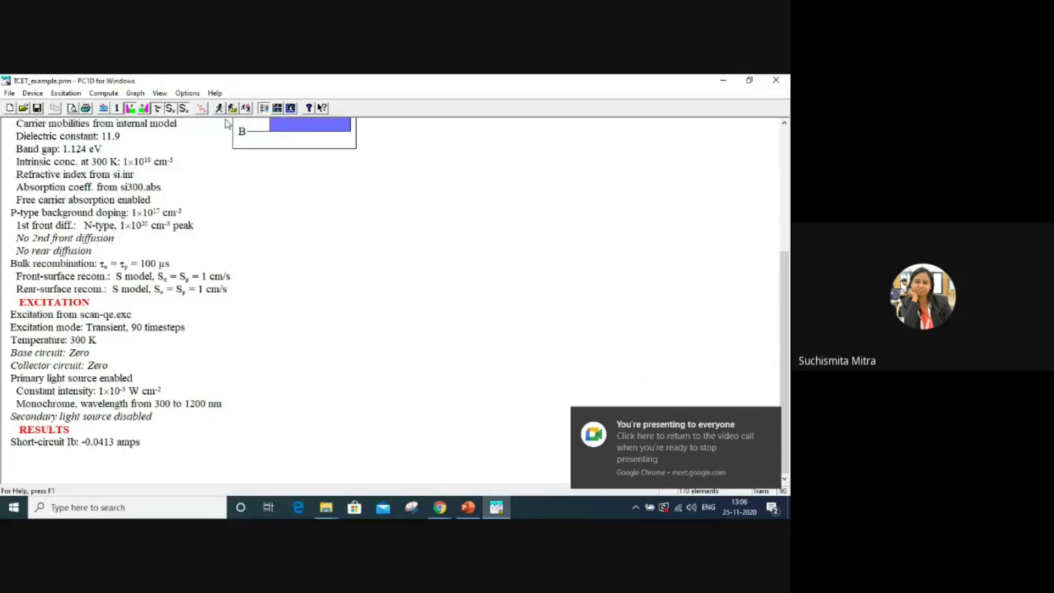
pyautogui.click(769, 416)
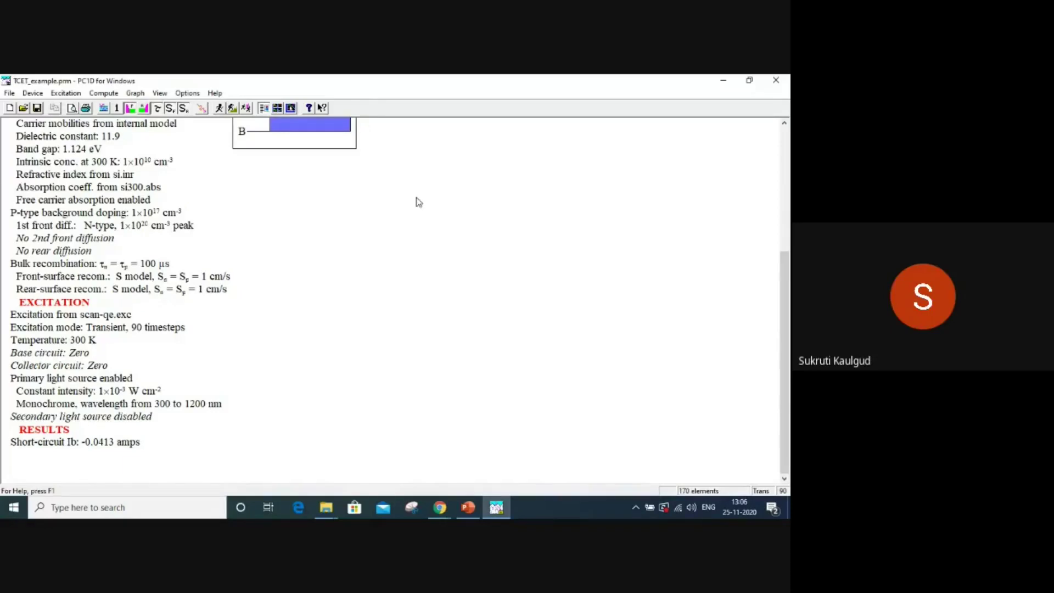
pyautogui.click(278, 109)
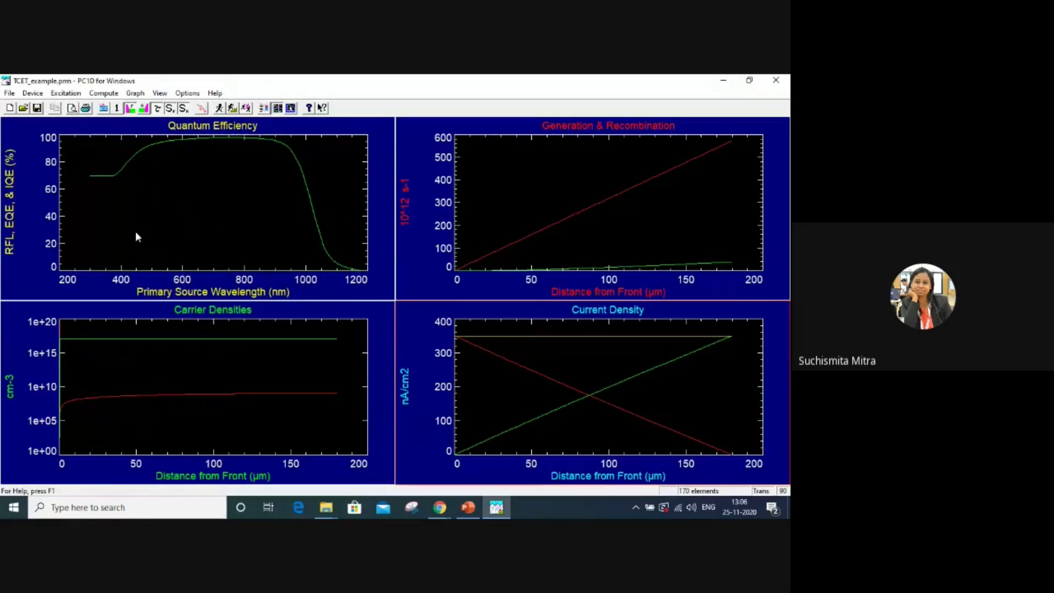
pyautogui.click(291, 107)
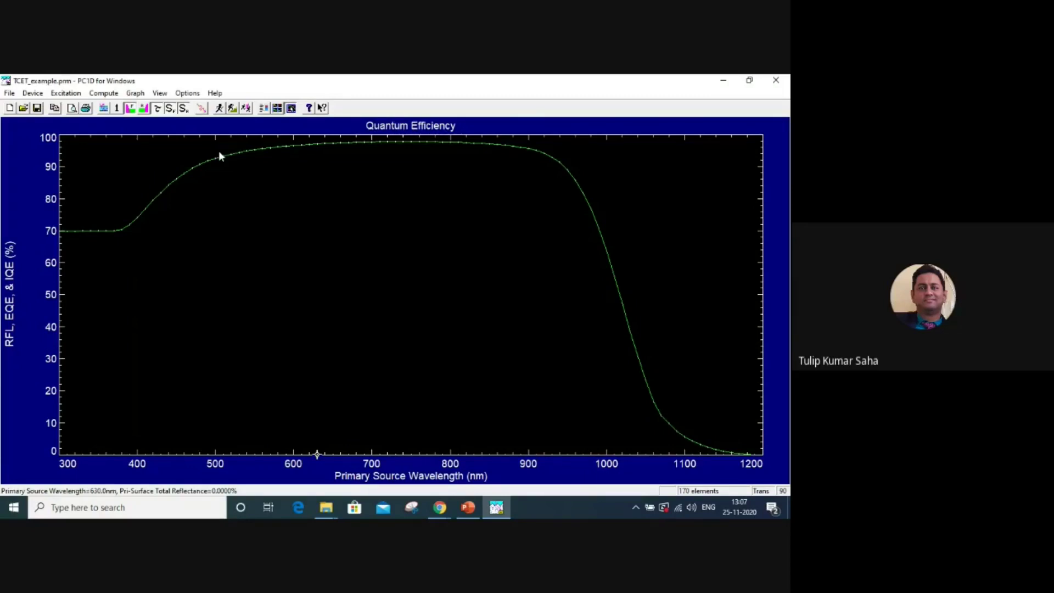
pyautogui.click(10, 93)
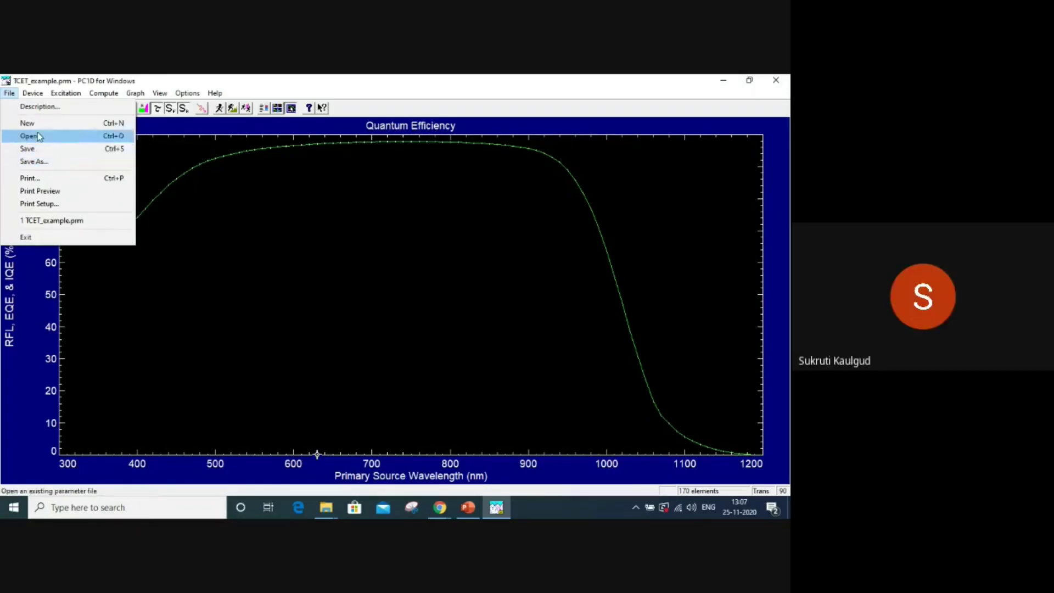
pyautogui.moveTo(65, 93)
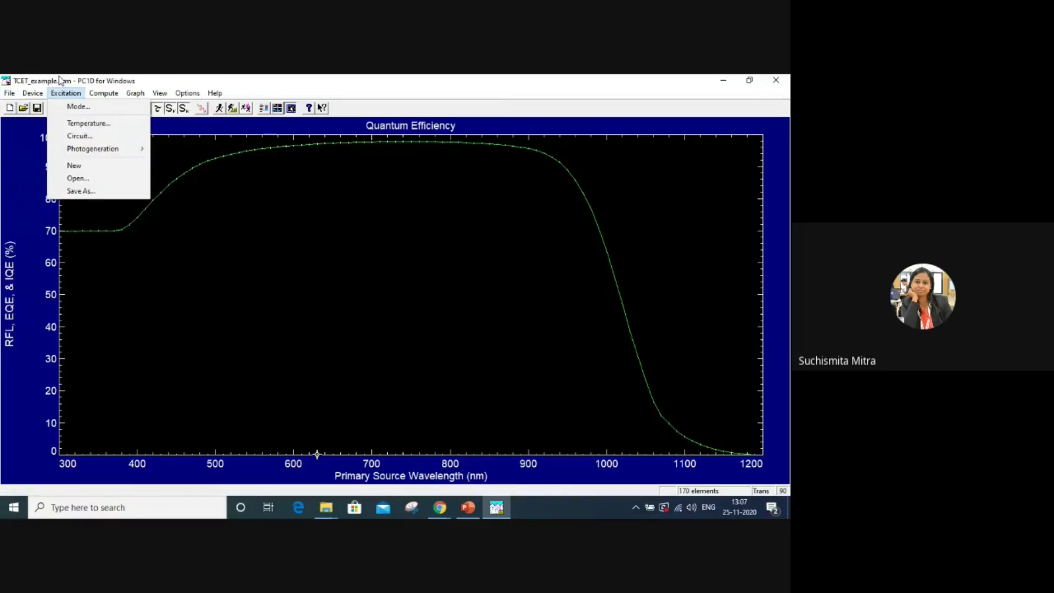
pyautogui.moveTo(11, 93)
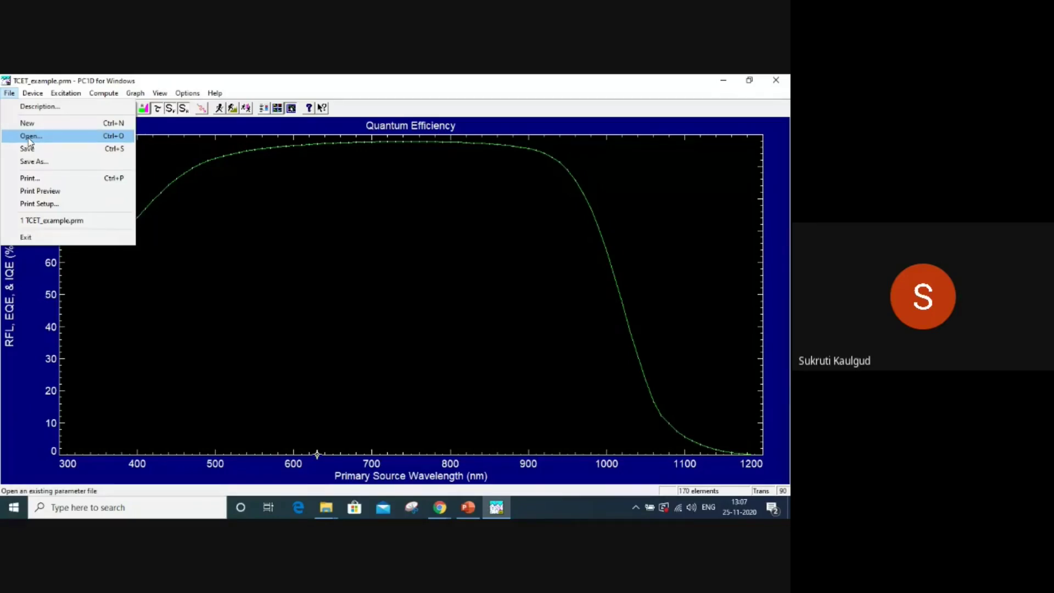
pyautogui.click(9, 93)
# Switch to Google Meet and check the chat for replies about the quantum efficiency graph
pyautogui.click(440, 507)
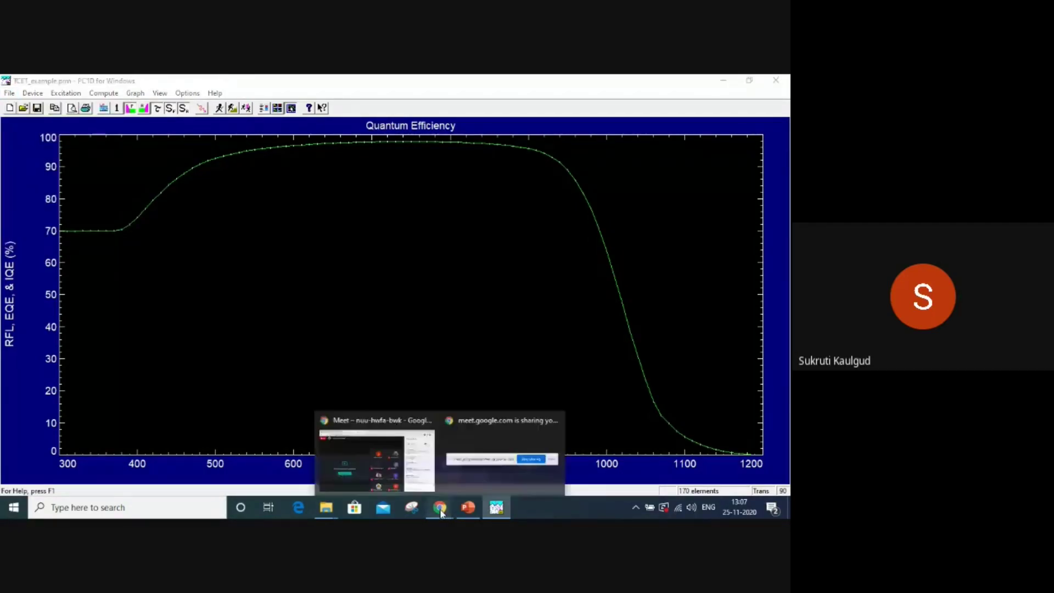
pyautogui.click(406, 472)
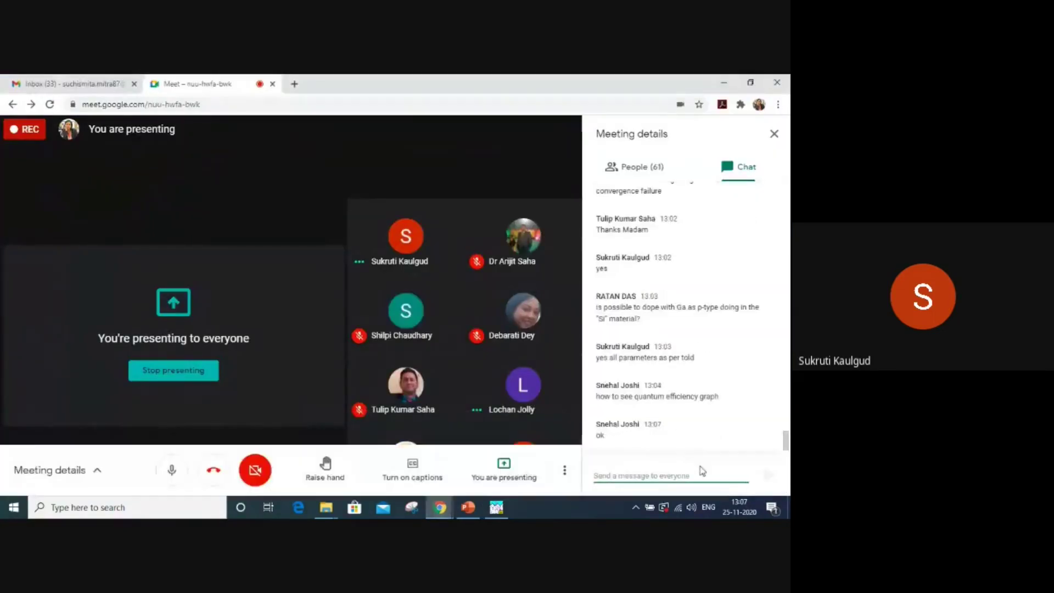